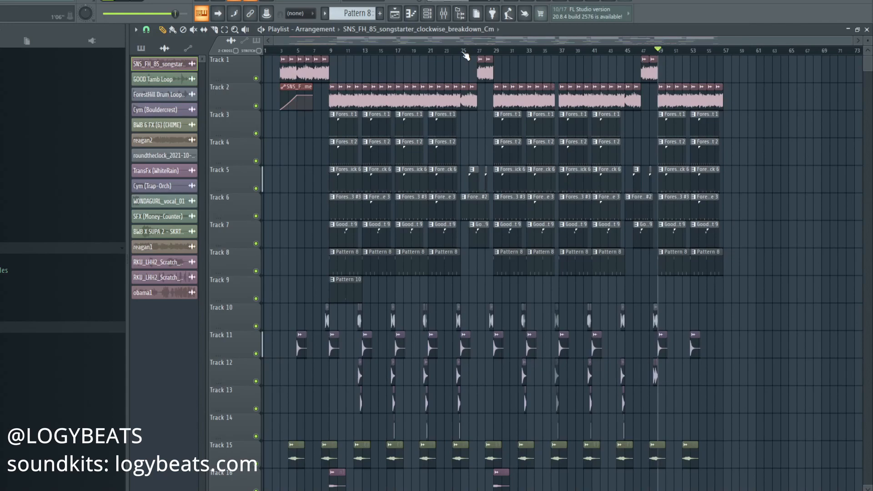
Look over the whole beat arrangement, from the sample clips on Track 1 to the vocal chops on Track 23.
scroll(470, 195, down, 10)
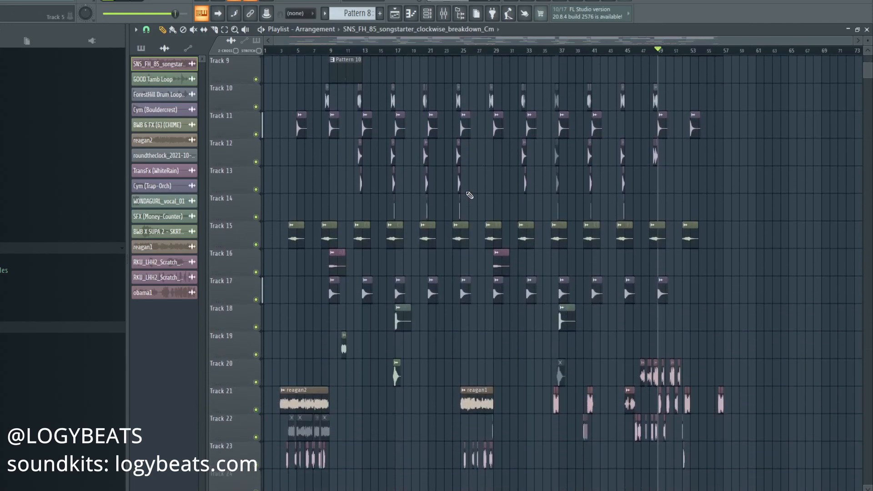
scroll(470, 195, down, 1)
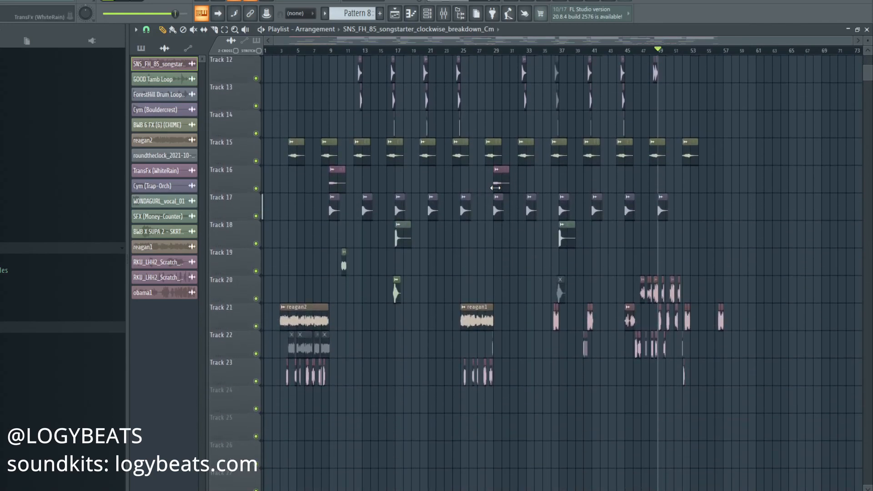
scroll(495, 187, up, 9)
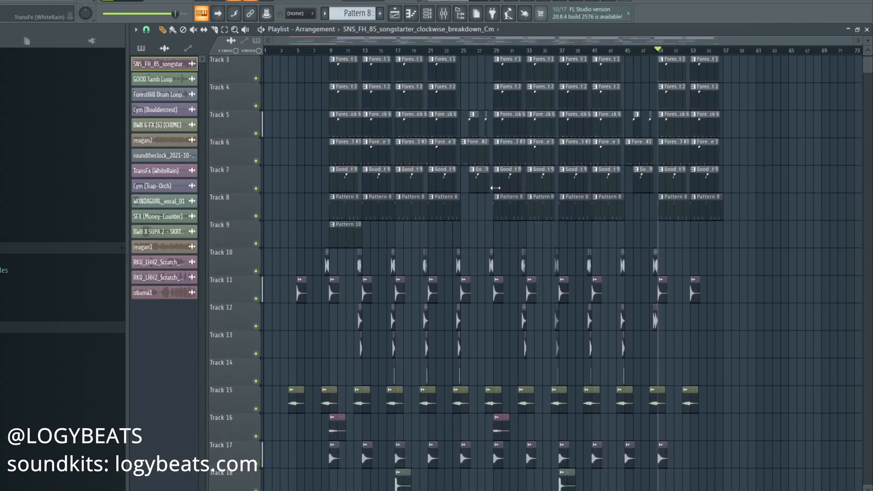
scroll(495, 187, up, 2)
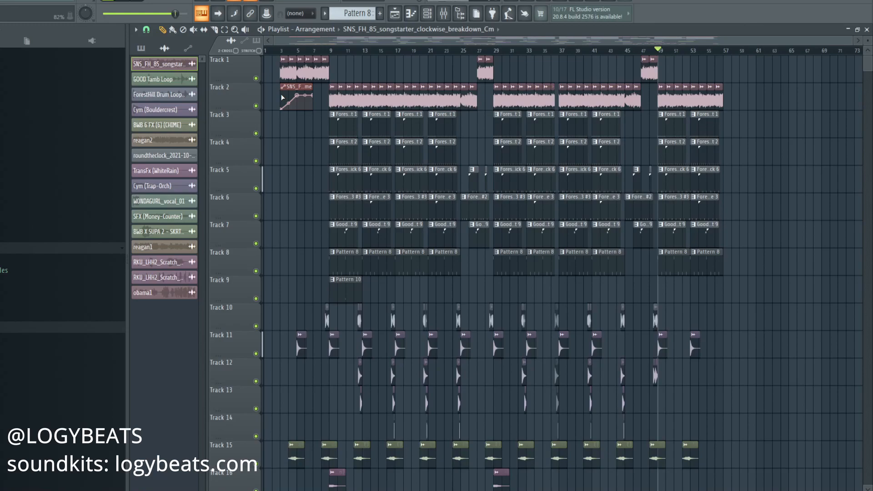
scroll(341, 93, down, 8)
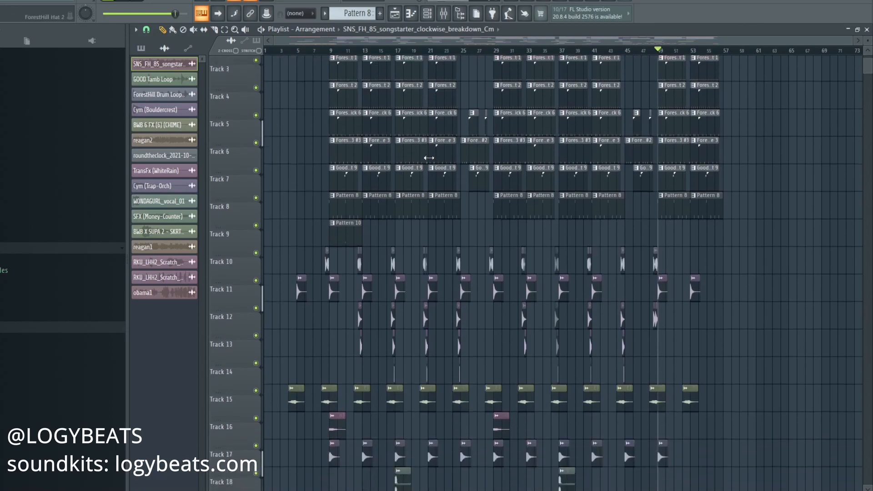
drag(792, 84, 291, 468)
click(752, 241)
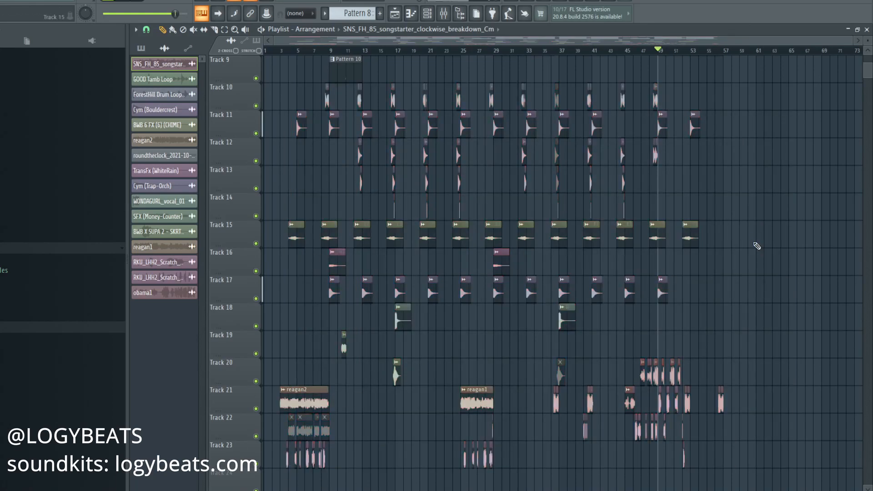
scroll(716, 255, up, 7)
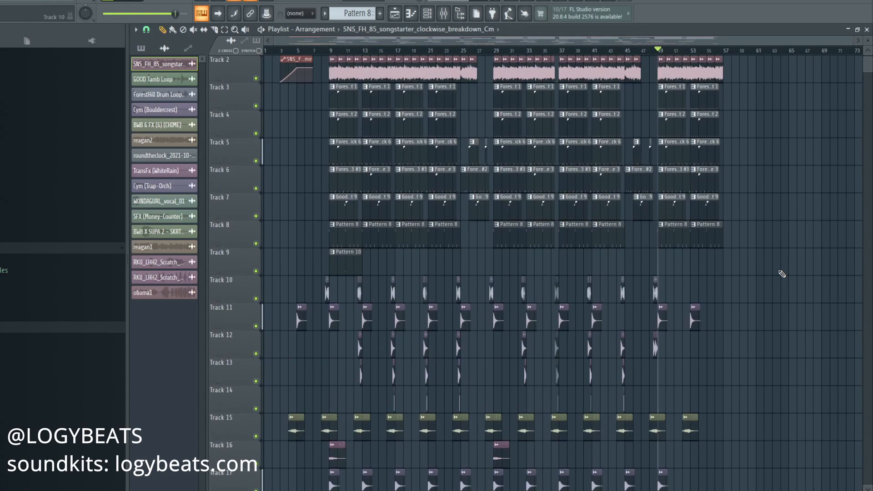
scroll(782, 274, up, 1)
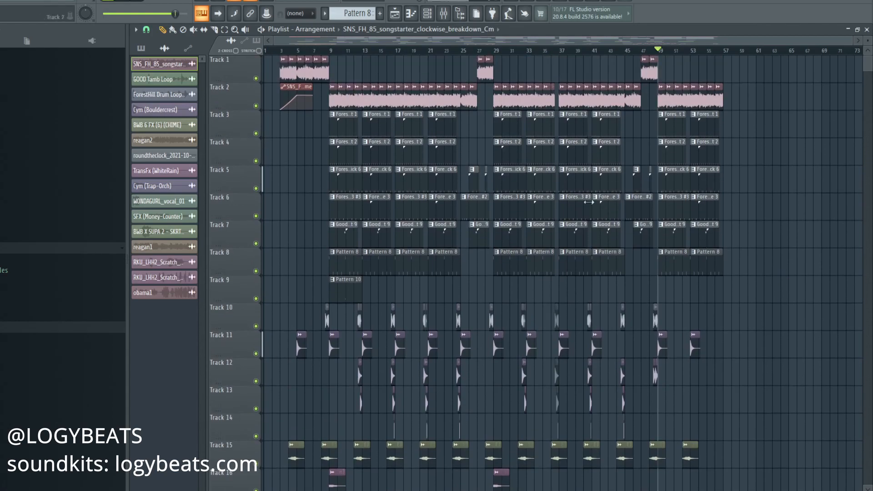
scroll(474, 55, up, 4)
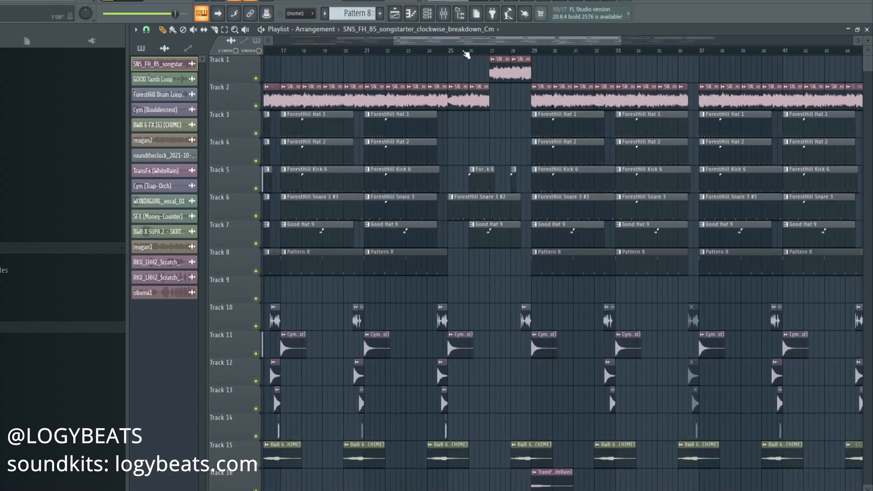
scroll(453, 52, down, 4)
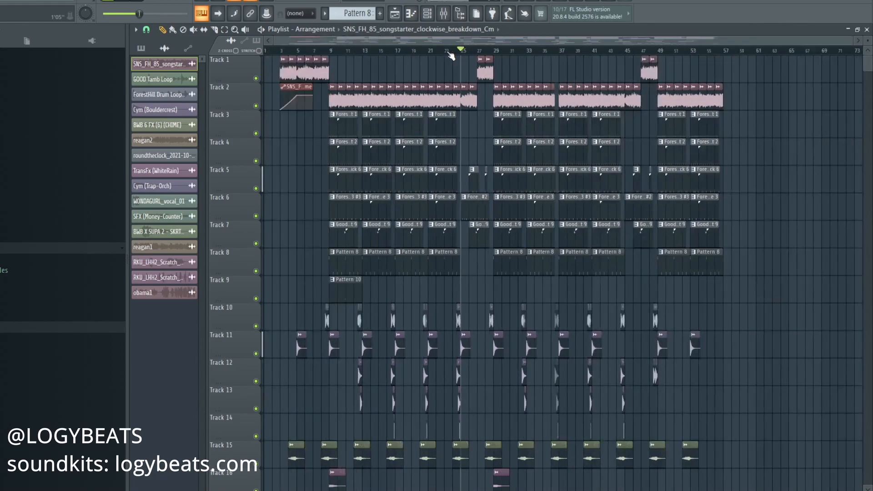
scroll(308, 135, down, 1)
scroll(308, 135, down, 4)
scroll(309, 141, up, 5)
scroll(319, 184, down, 6)
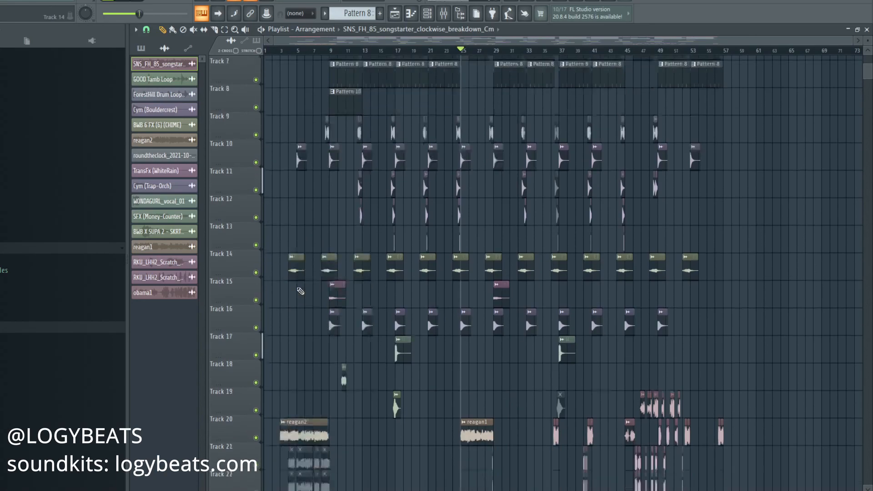
scroll(454, 285, up, 3)
scroll(453, 285, down, 3)
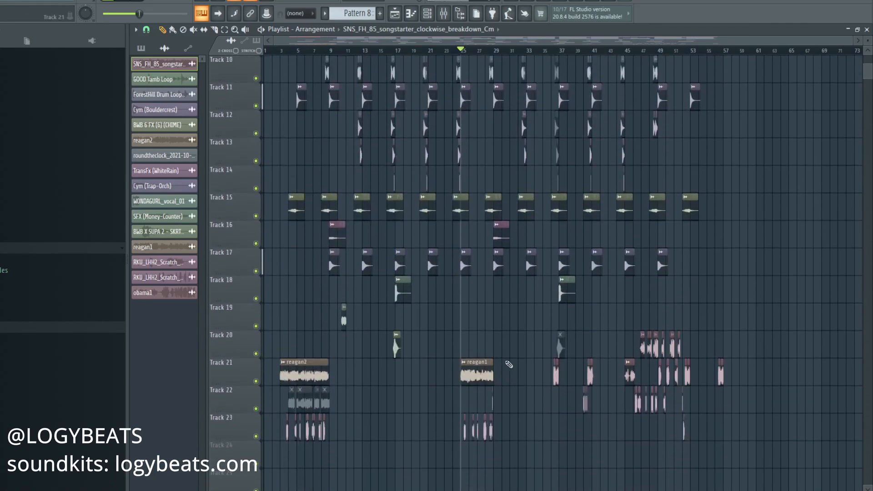
Play the arrangement from bar 25 while viewing its tracks, and stop playback.
scroll(772, 268, up, 6)
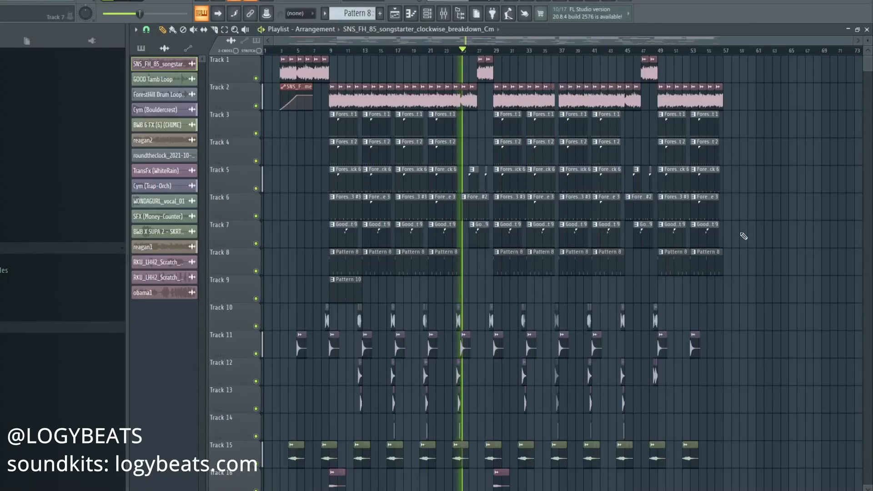
scroll(780, 237, down, 3)
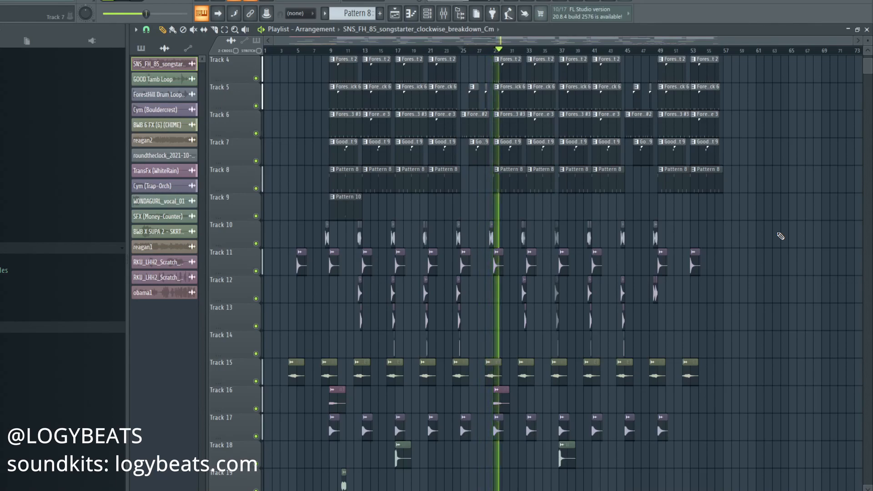
scroll(780, 236, up, 2)
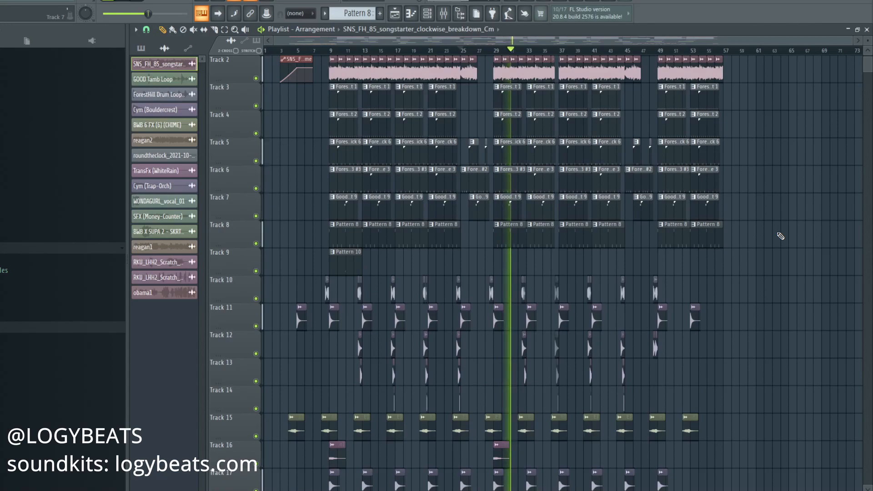
scroll(781, 236, up, 1)
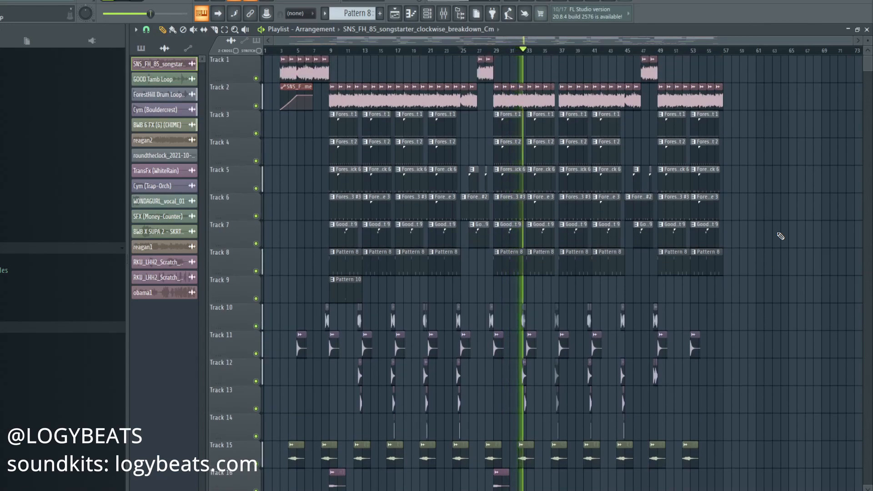
key(space)
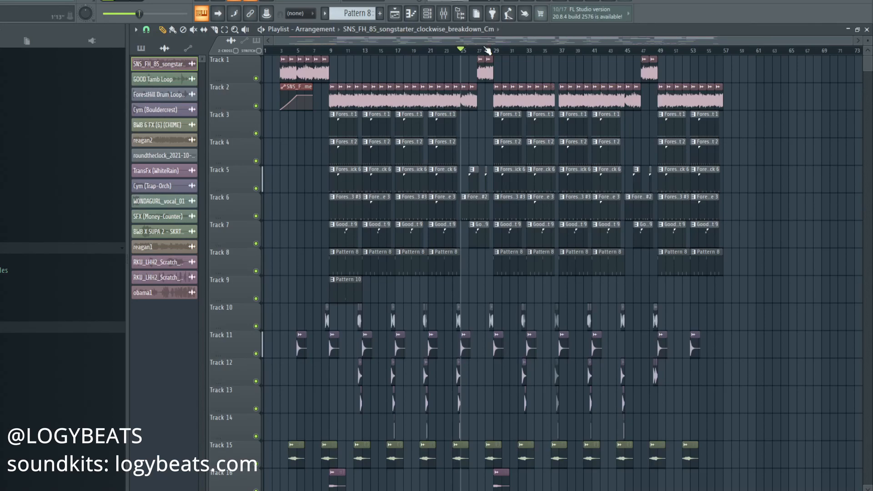
Place the full SNS_FH_85_songstarter_clockwise_breakdown_Cm sample on Track 2 from bar 61 to bar 69, clear of the arrangement.
scroll(740, 123, down, 11)
scroll(754, 343, up, 4)
scroll(753, 343, up, 7)
scroll(468, 42, up, 3)
drag(471, 40, 493, 40)
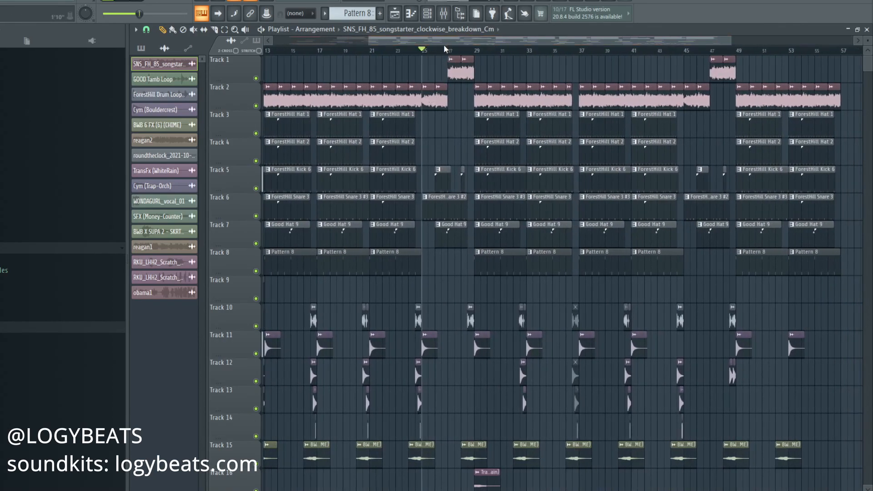
drag(400, 41, 607, 65)
click(548, 107)
drag(552, 105, 620, 105)
drag(541, 103, 575, 100)
double_click(575, 100)
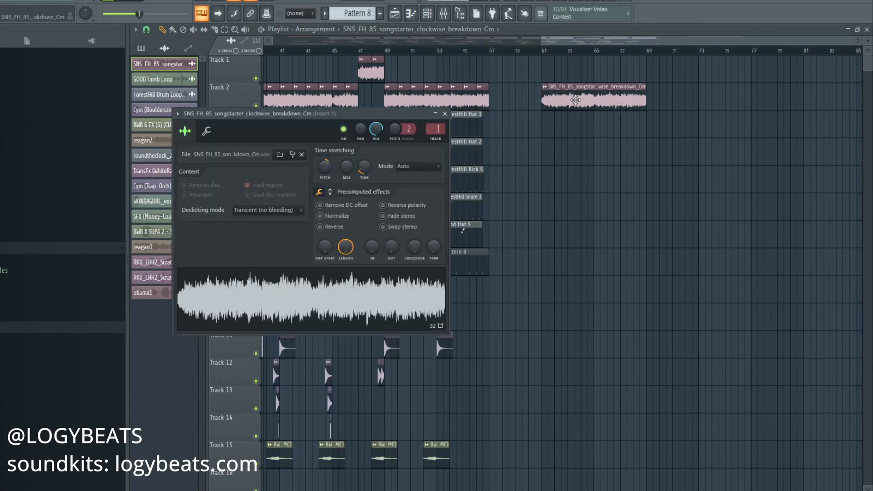
key(Escape)
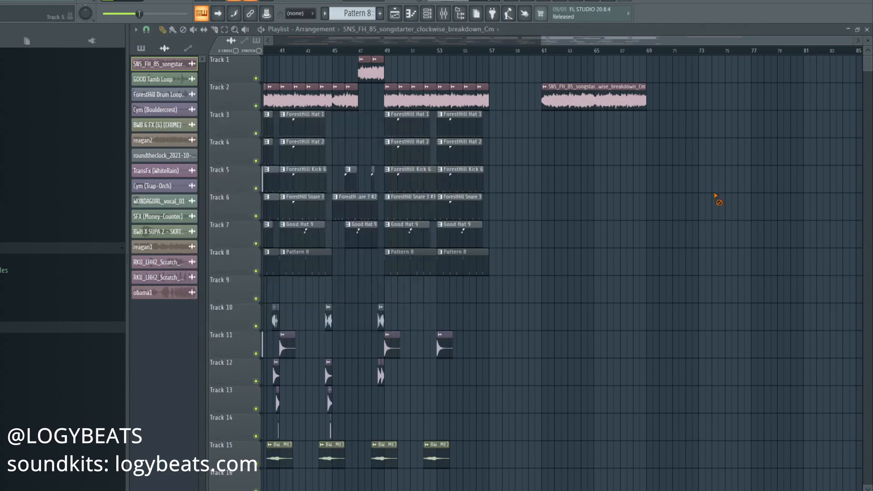
Play the uncut sample on Track 2 from bar 61 and stop playback.
click(544, 51)
key(space)
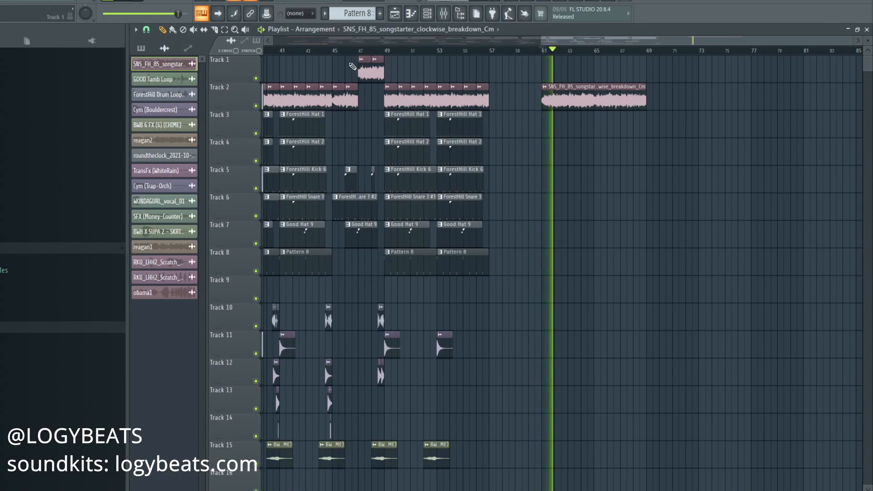
scroll(373, 59, down, 2)
scroll(706, 53, up, 2)
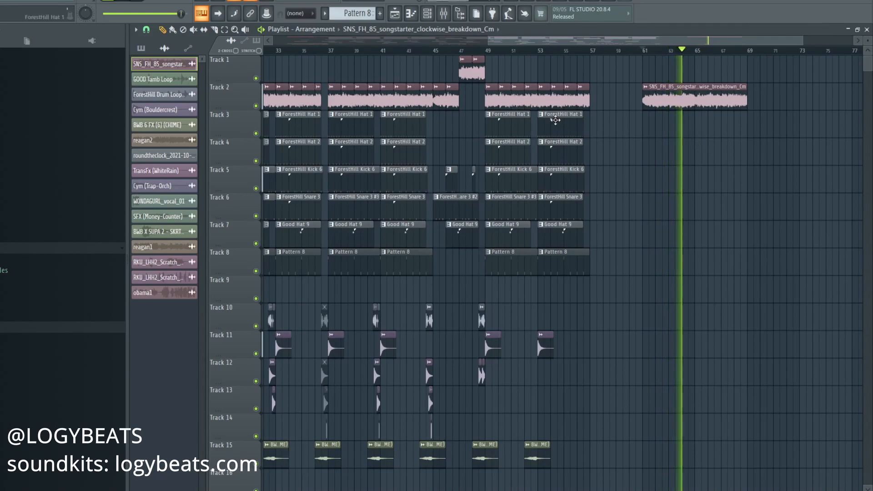
scroll(664, 51, up, 3)
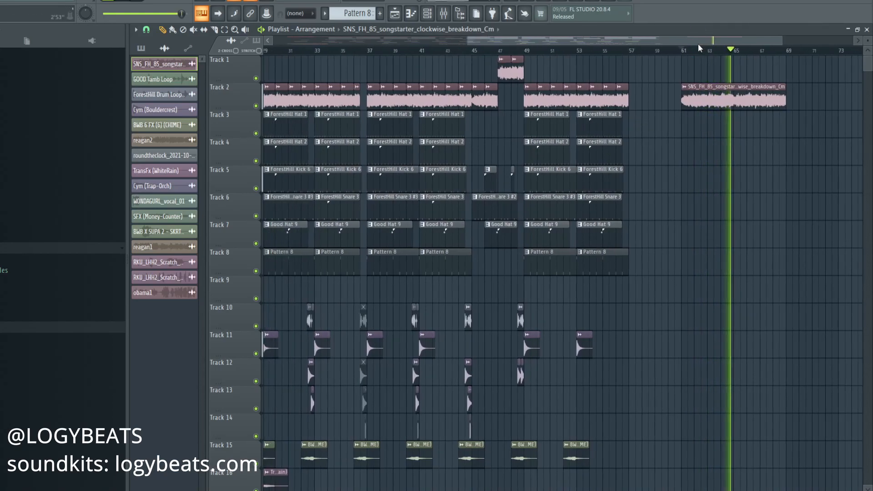
drag(663, 46, 719, 42)
key(space)
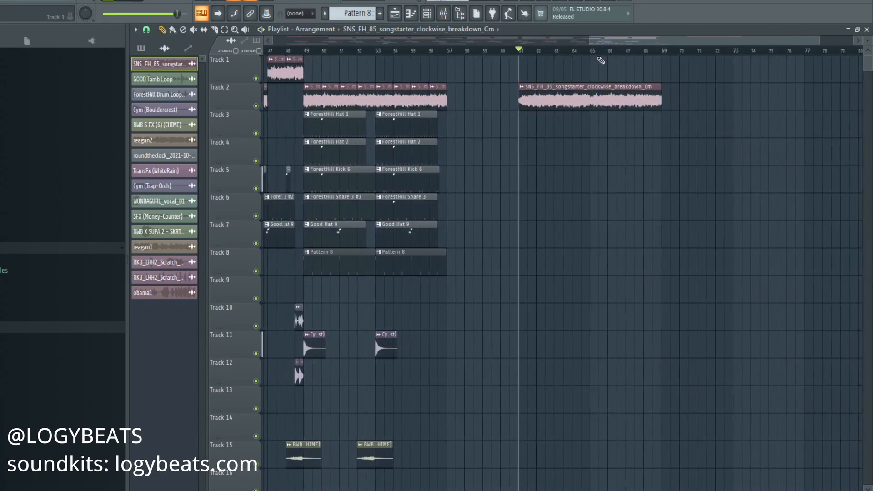
Select the timeline range from bar 61 to bar 69, covering the uncut sample on Track 2.
scroll(596, 55, up, 4)
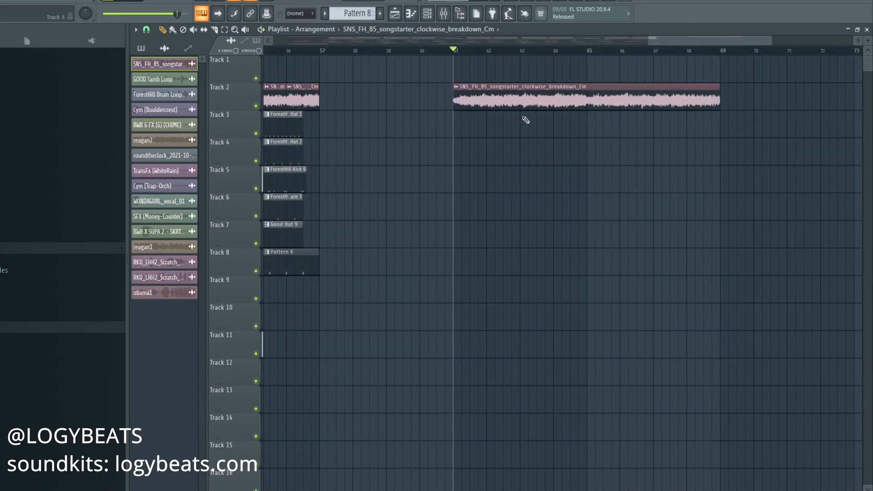
click(487, 51)
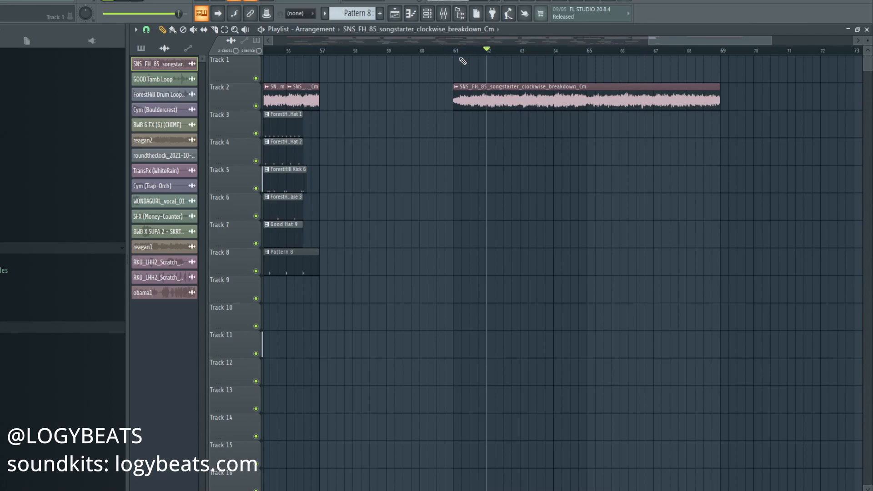
drag(457, 54, 720, 52)
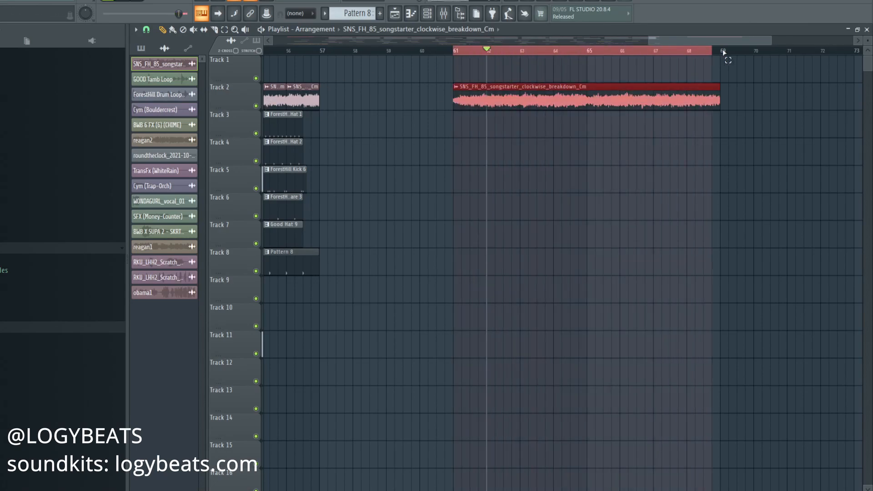
Play the selected sample range from bar 62 and stop playback.
scroll(495, 57, up, 2)
drag(490, 54, 474, 55)
key(space)
scroll(483, 56, down, 2)
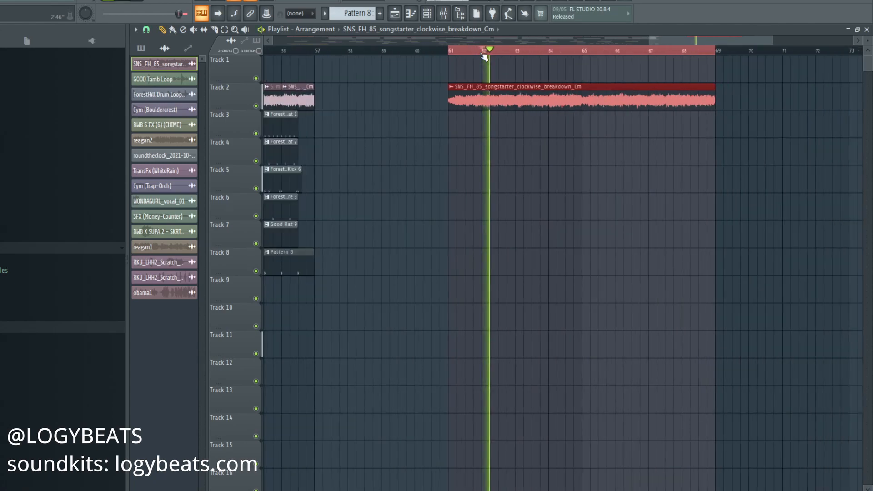
key(space)
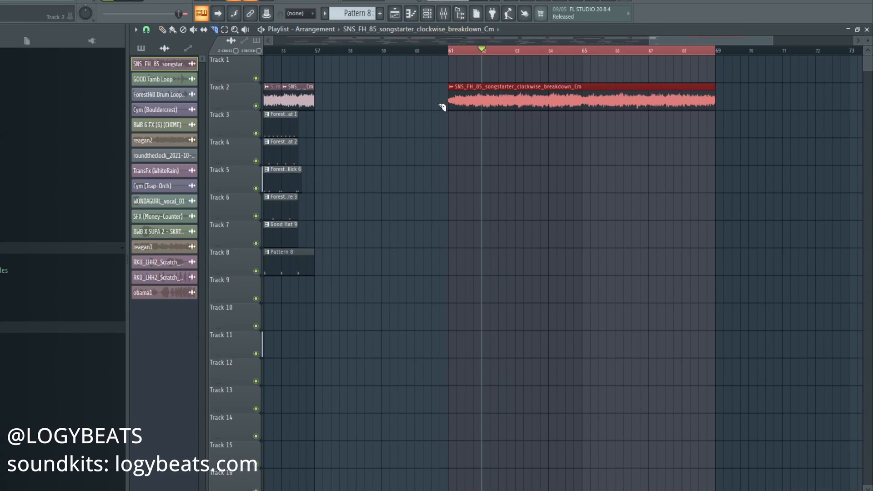
Slice the Track 2 sample at every bar between bars 61 and 69 into eight one-bar pieces.
scroll(483, 56, up, 1)
click(441, 53)
mouse_move(483, 96)
mouse_down()
mouse_move(486, 109)
mouse_move(717, 108)
mouse_up()
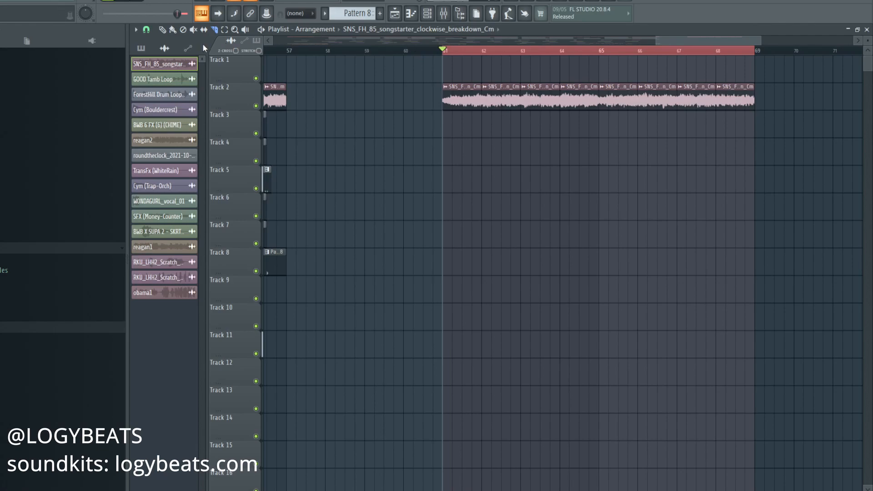
Move the first slice to Track 4 at bar 62 and shift the second slice to bar 61 on Track 2.
click(165, 31)
drag(464, 89, 504, 140)
drag(494, 105, 455, 105)
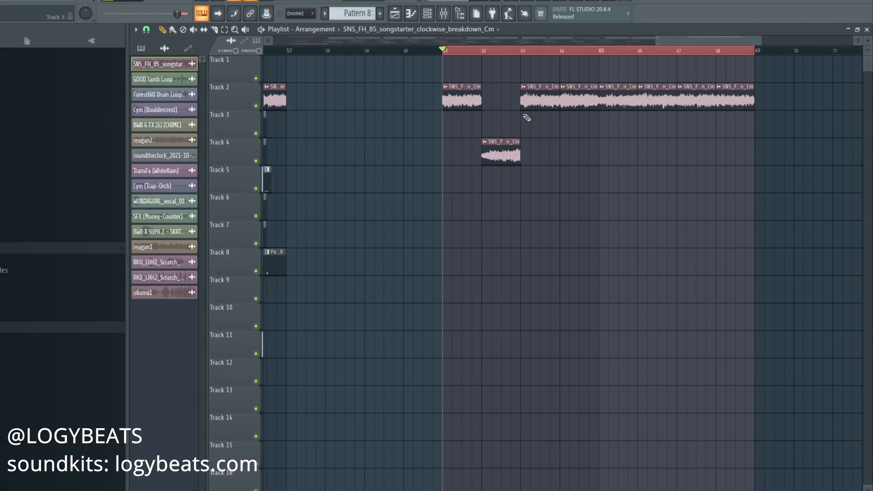
Delete the slice at bar 63 and reposition the bar 64 slice to bar 62 on Track 2, with the Track 4 slice at bar 64.
right_click(537, 106)
drag(506, 146, 516, 147)
drag(579, 104, 500, 104)
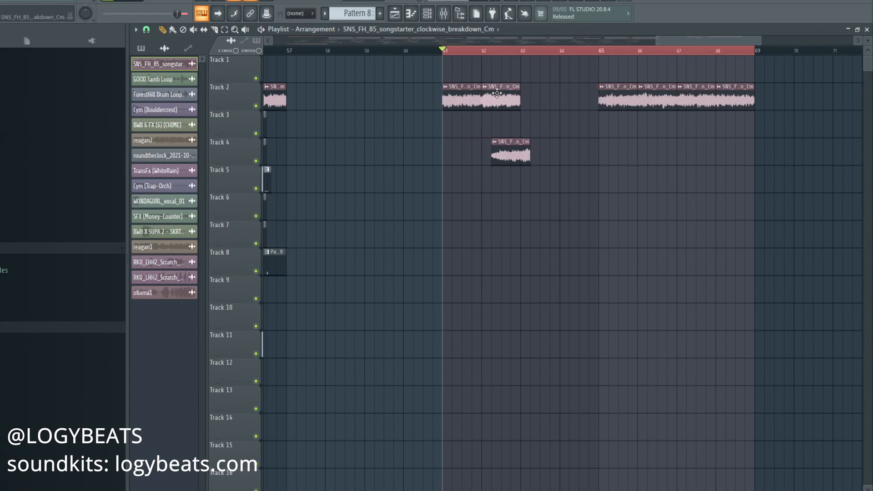
drag(514, 162, 582, 161)
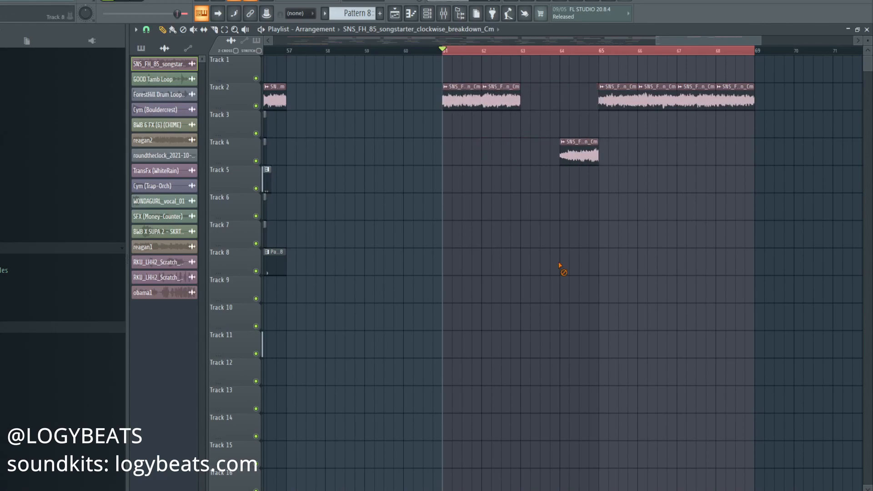
Play the rearranged sample slices on Track 2 from bar 61.
click(445, 55)
key(space)
scroll(454, 50, down, 2)
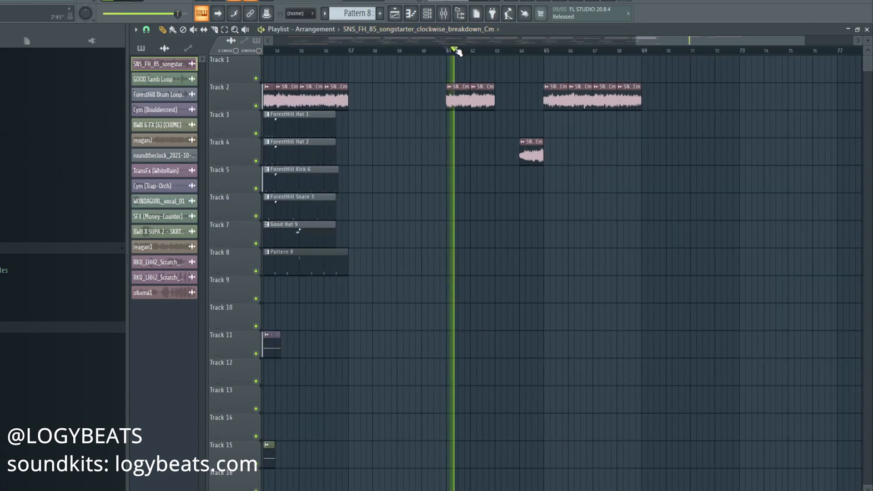
scroll(474, 56, down, 3)
scroll(480, 53, up, 2)
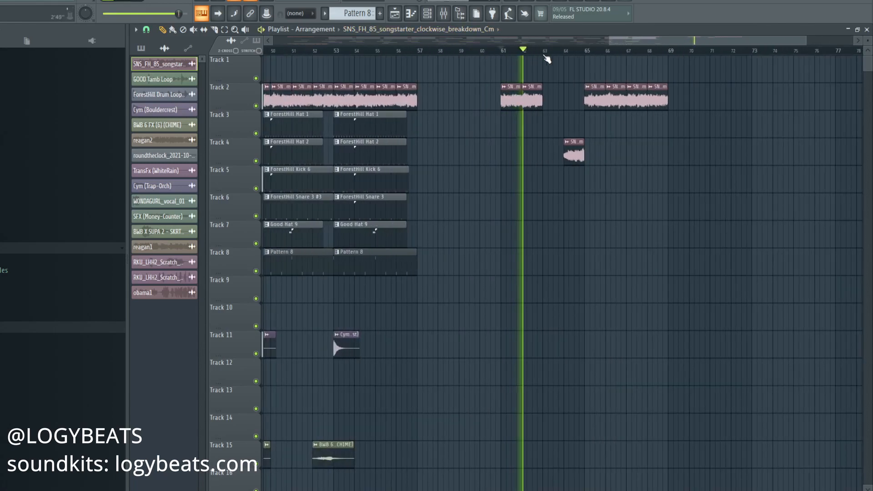
Stop the current playback, select bars 49 to 53 across all tracks and play that section.
drag(632, 43, 595, 43)
key(space)
drag(364, 53, 443, 53)
click(358, 53)
key(space)
key(space)
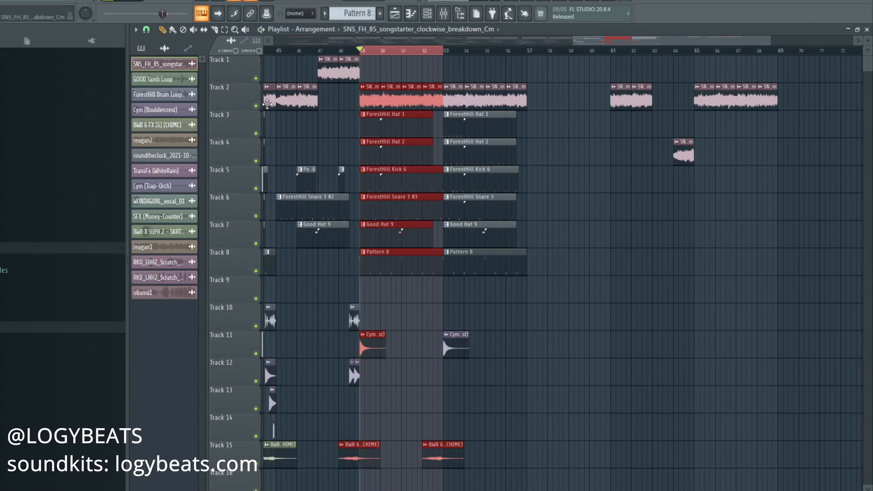
Solo Track 2 and play its sample slices within the selected bars 49 to 53.
ctrl+click(256, 106)
key(space)
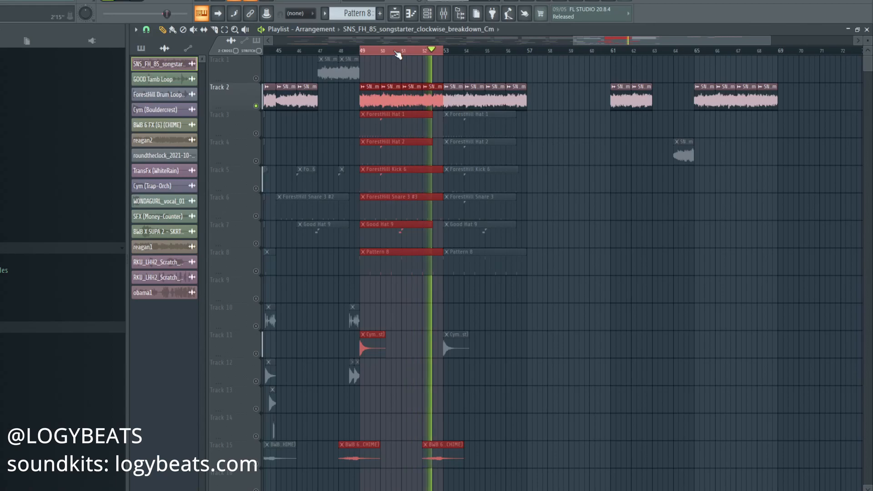
key(space)
Delete all the leftover sample slices after bar 61 on Tracks 2 and 4.
scroll(410, 45, down, 4)
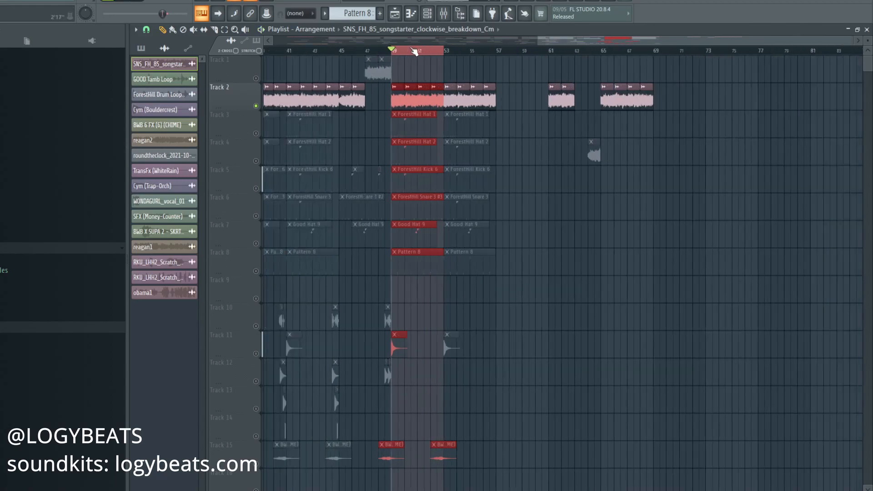
right_click(642, 98)
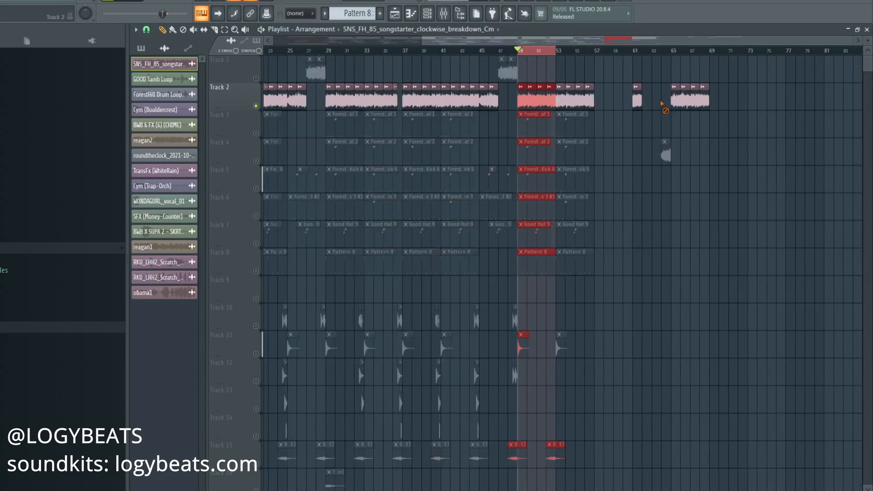
right_click(690, 97)
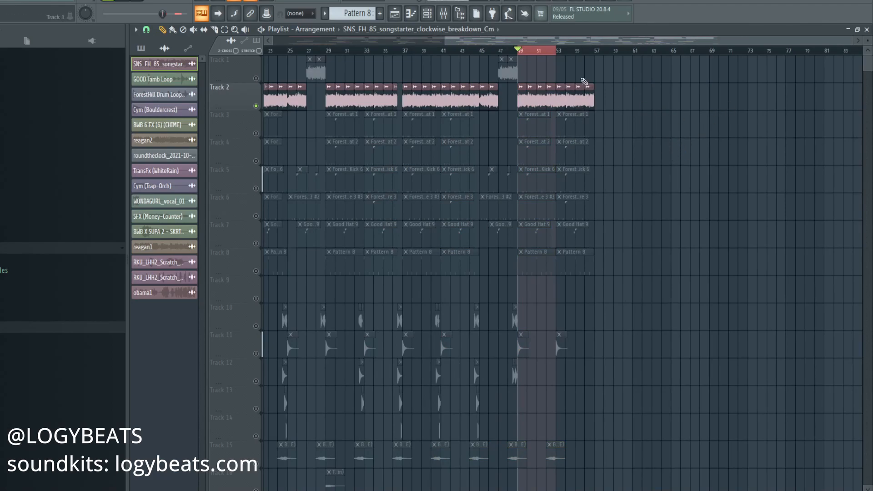
Place the playhead at bar 25 and unmute Track 1 so it sounds together with Track 2.
scroll(525, 54, up, 2)
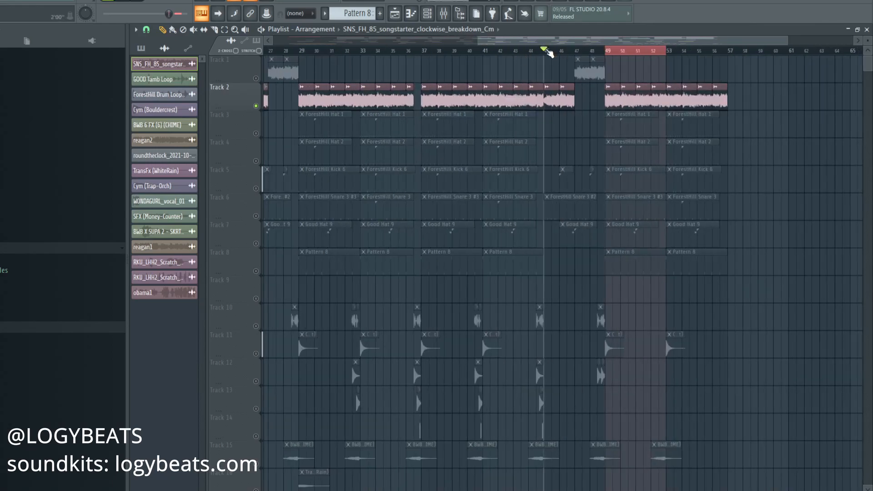
scroll(548, 54, down, 2)
click(466, 54)
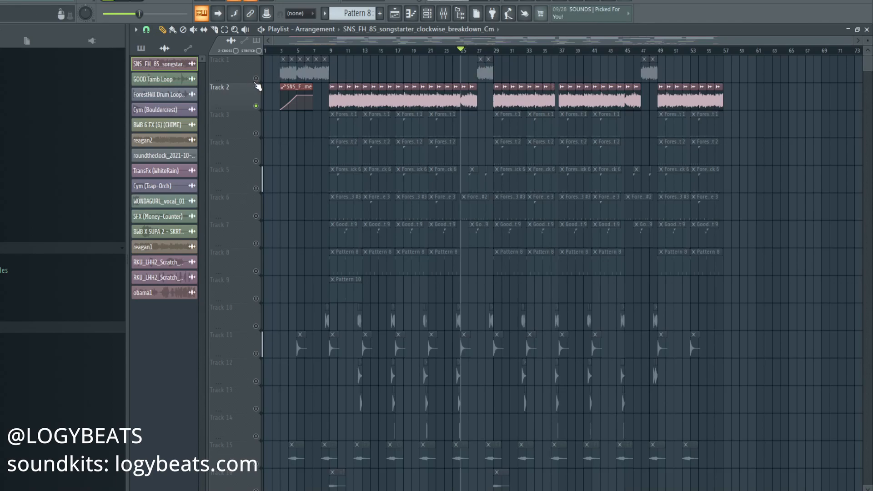
scroll(527, 54, up, 2)
drag(516, 42, 497, 47)
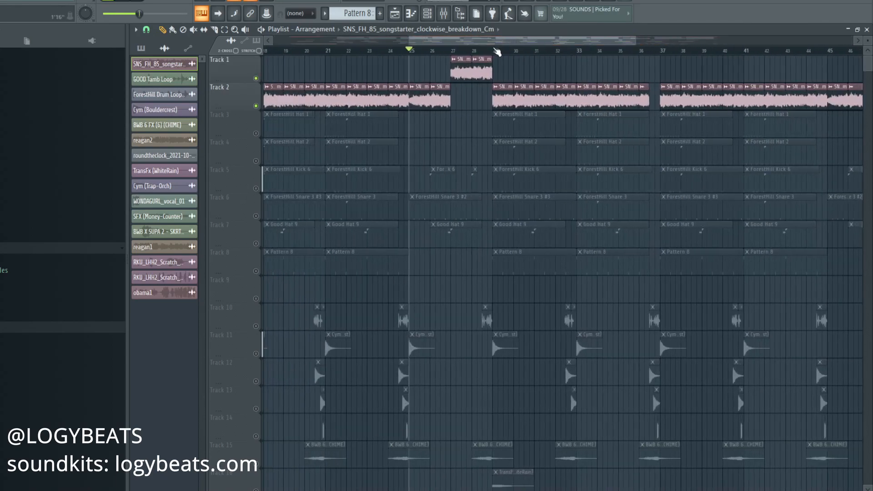
Move the two sample slices starting at bar 25 and the two starting at bar 45 from Track 2 up to Track 1.
scroll(494, 49, down, 2)
scroll(483, 51, down, 2)
click(470, 96)
drag(470, 96, 468, 94)
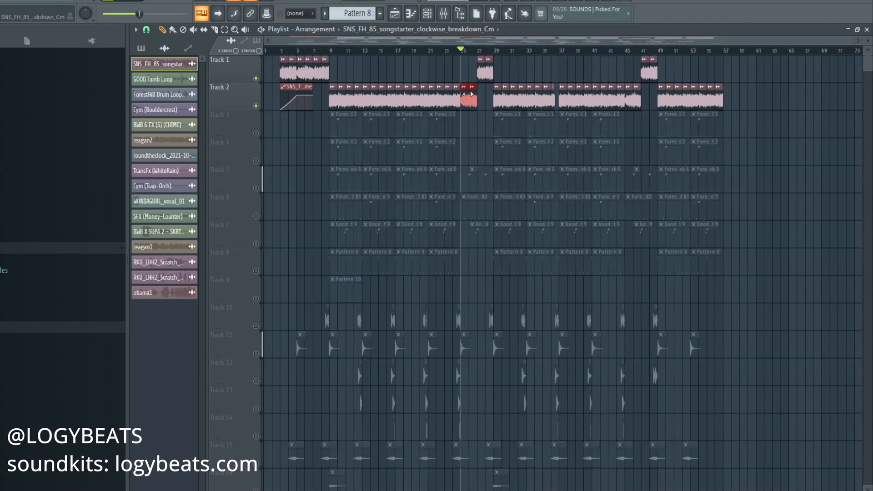
key(shift+Up)
drag(645, 100, 628, 99)
key(shift+Up)
drag(667, 75, 454, 65)
drag(365, 63, 279, 66)
ctrl+click(428, 72)
Select bars 25 to 29, play the Track 1 slices there and clear the time selection.
scroll(464, 56, up, 3)
drag(467, 53, 561, 51)
key(space)
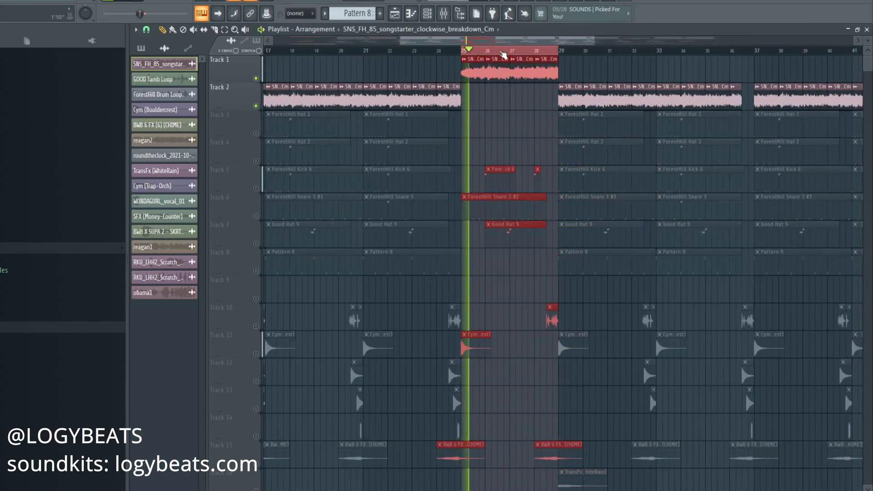
scroll(503, 55, down, 2)
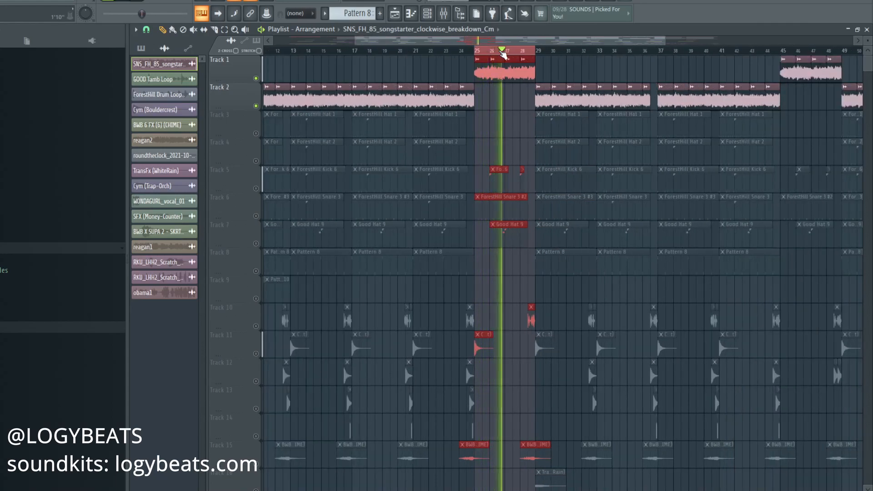
scroll(503, 55, down, 1)
scroll(503, 55, up, 3)
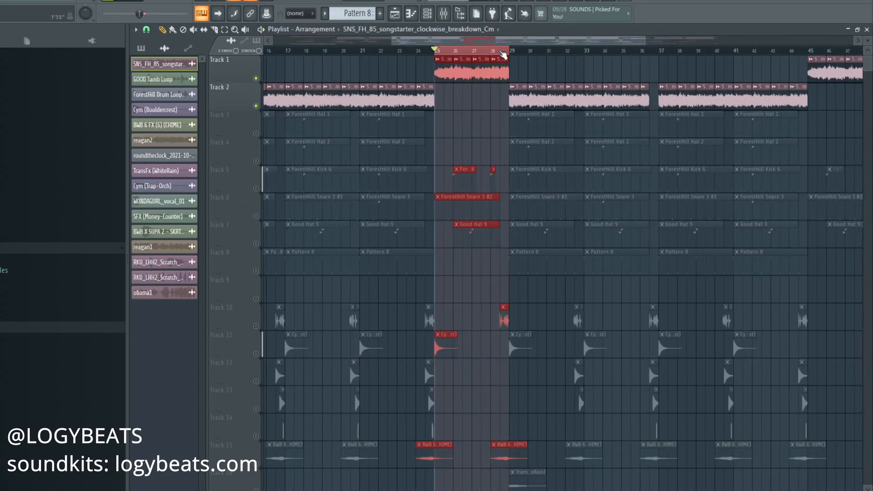
scroll(502, 53, down, 3)
double_click(481, 51)
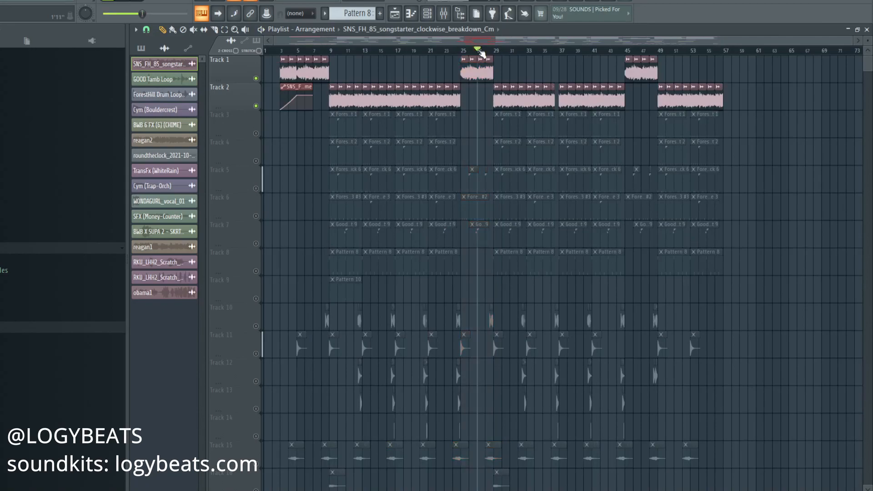
Delete the sample slices at bars 7 and 8 on Track 1 and undo the deletion.
scroll(362, 55, up, 1)
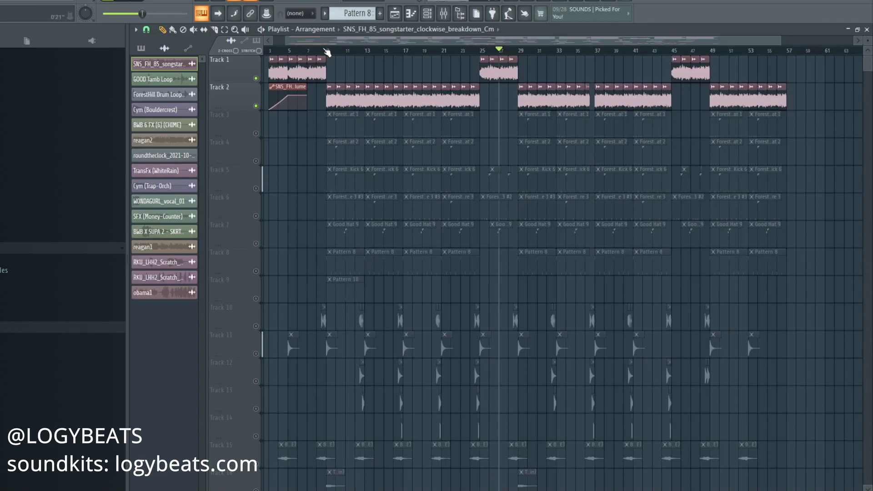
drag(324, 42, 297, 43)
right_click(334, 79)
right_click(327, 78)
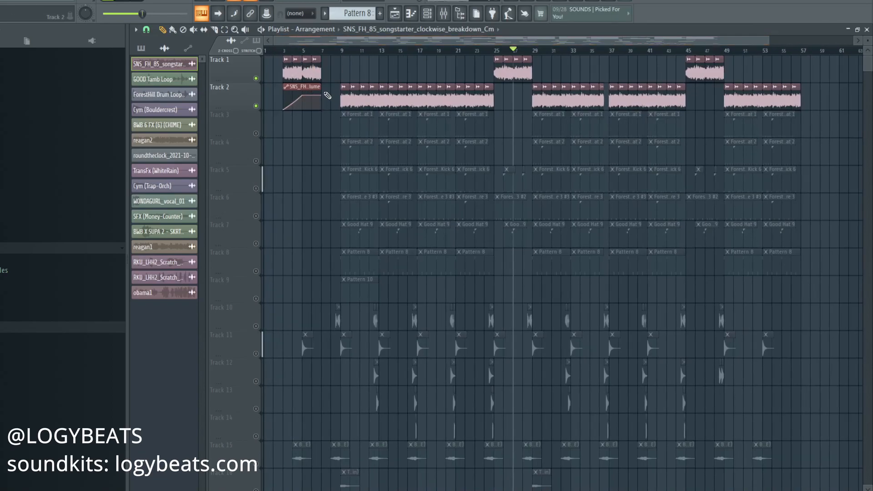
key(ctrl+z)
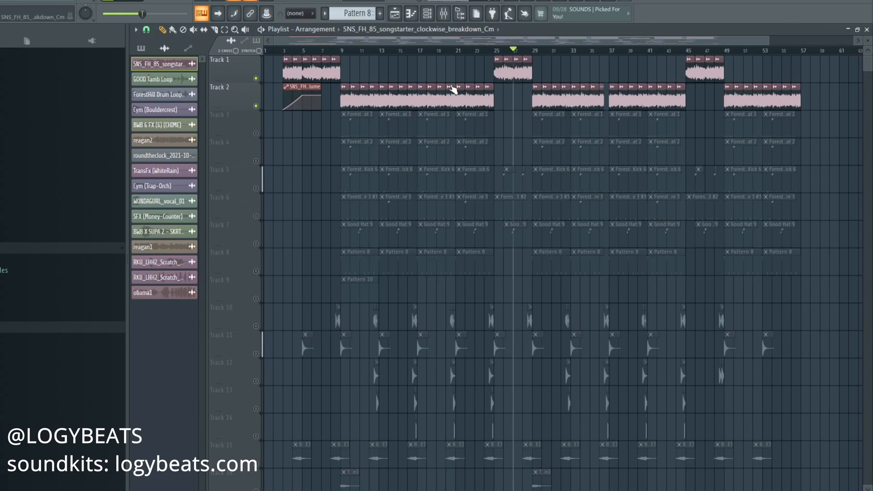
Select the section from bar 9 to bar 25 in the arrangement.
scroll(379, 53, up, 2)
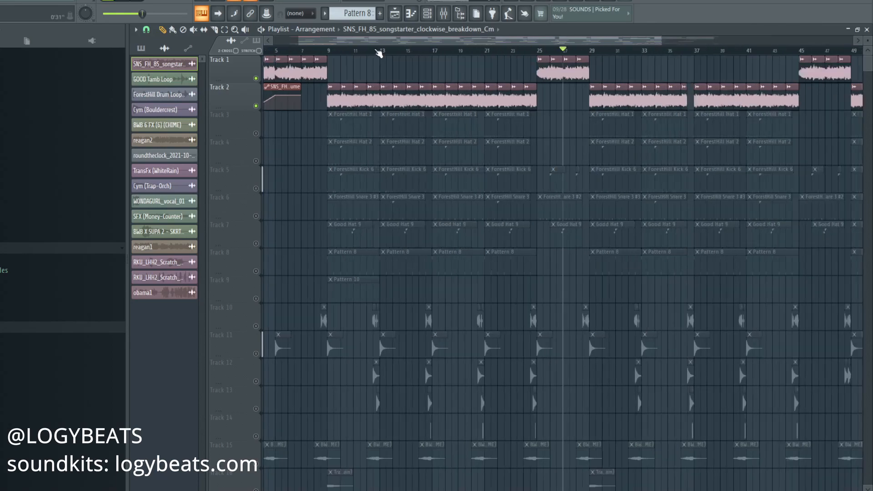
scroll(370, 52, up, 2)
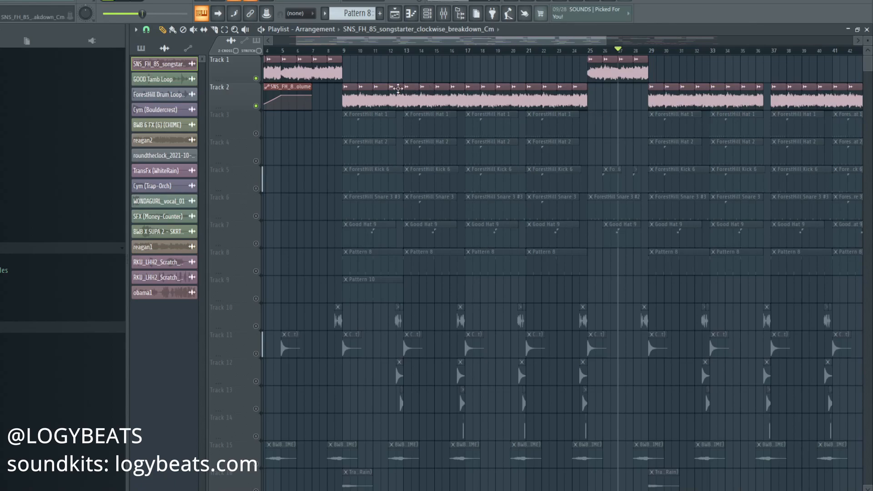
drag(344, 50, 587, 51)
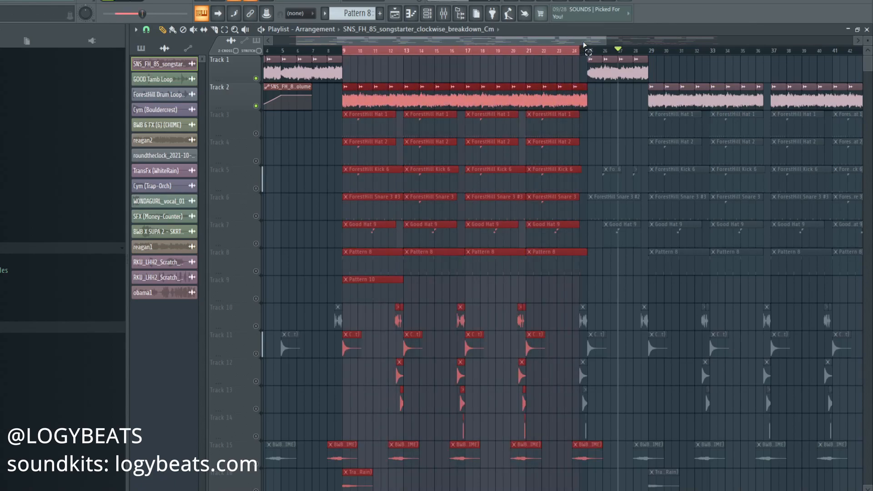
Unmute Tracks 3 through 9 so the drum patterns sound with the sample.
click(256, 133)
click(255, 161)
click(255, 188)
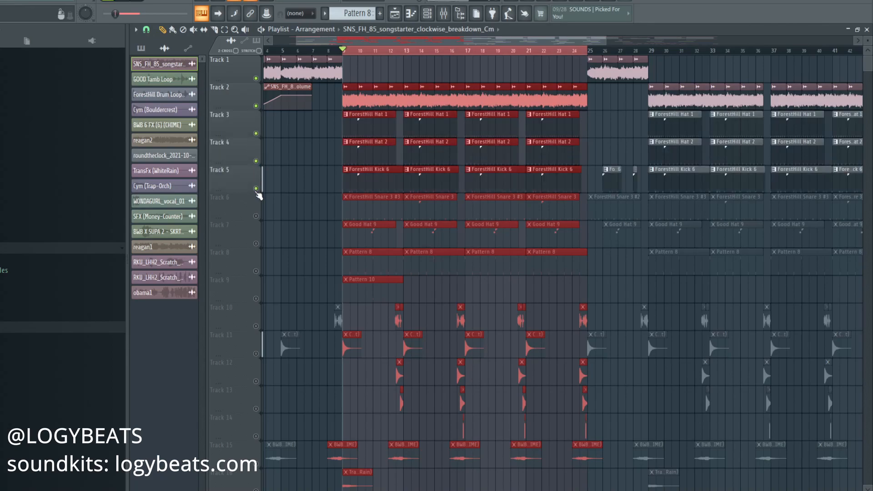
click(256, 216)
scroll(275, 230, down, 1)
click(255, 216)
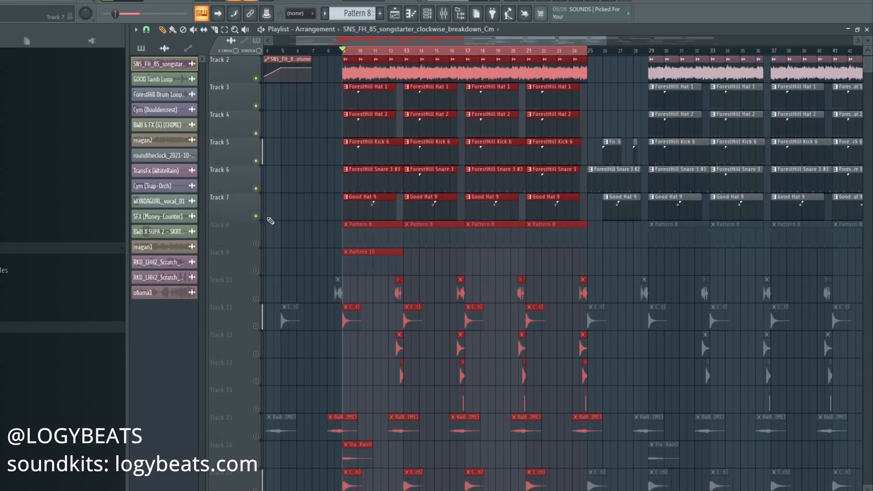
scroll(259, 219, down, 1)
click(256, 216)
click(256, 243)
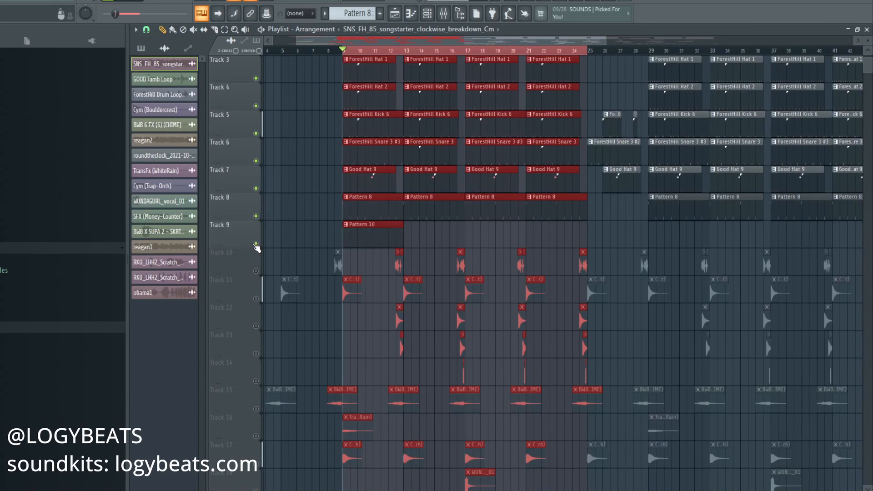
scroll(273, 227, up, 2)
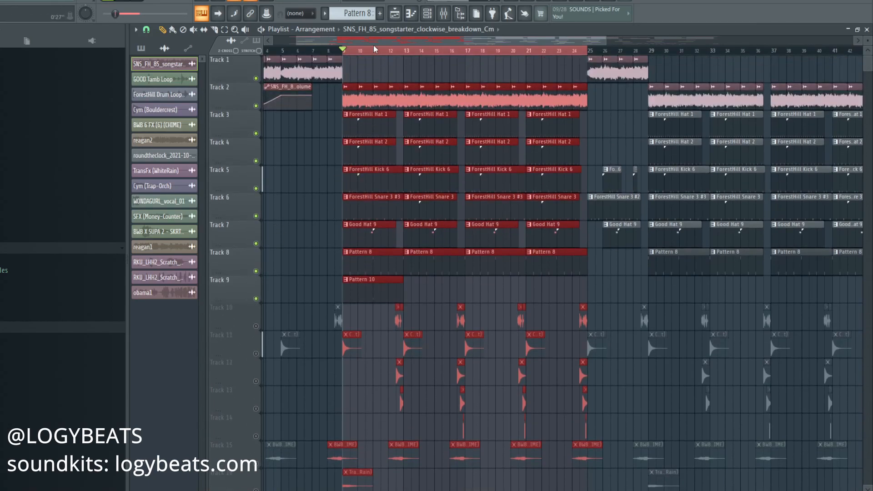
Unmute Track 10 and mute the melody sample on Track 2.
scroll(377, 52, up, 3)
drag(386, 42, 360, 41)
click(326, 121)
click(325, 147)
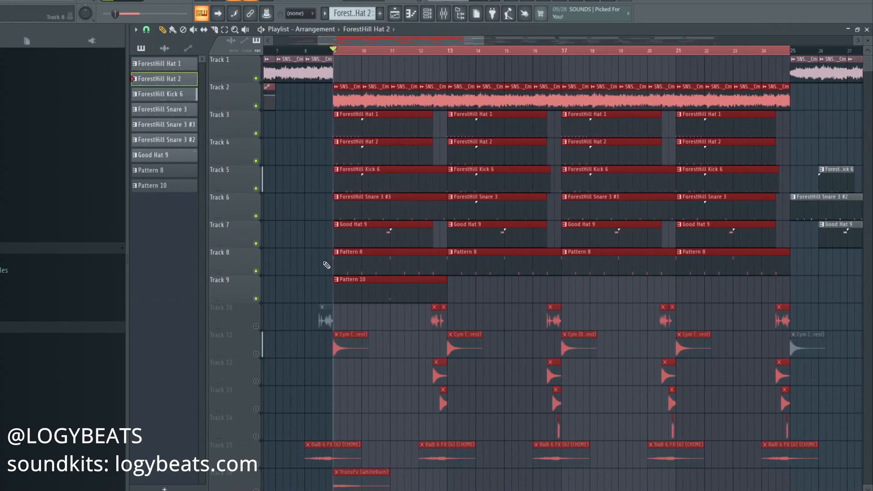
click(256, 326)
click(352, 319)
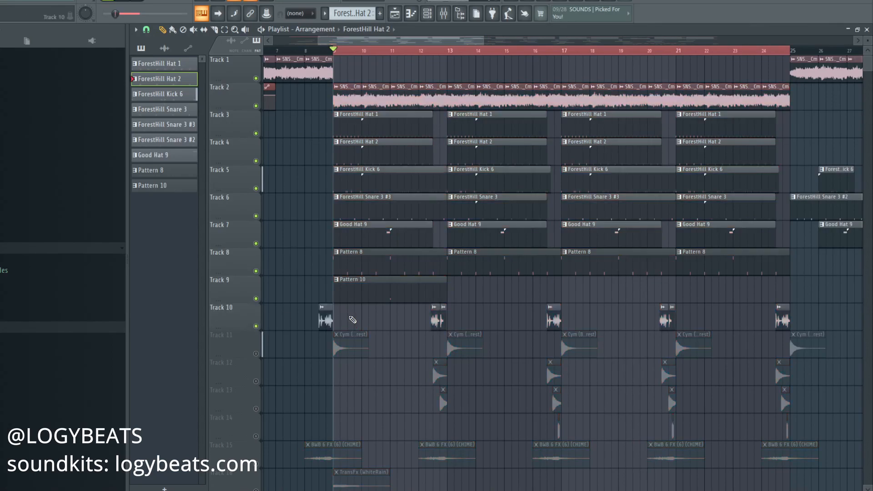
click(256, 106)
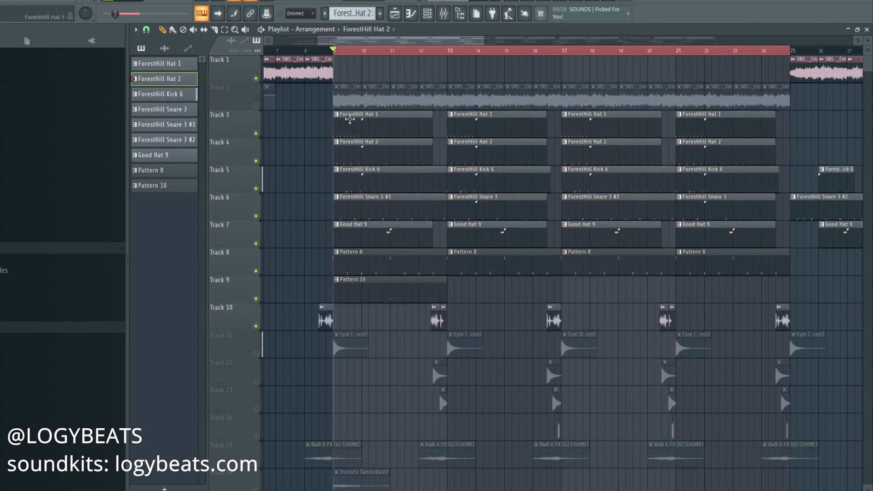
Open the ForestHill Hat 1 pattern from Track 3 in the piano roll and play it.
double_click(358, 127)
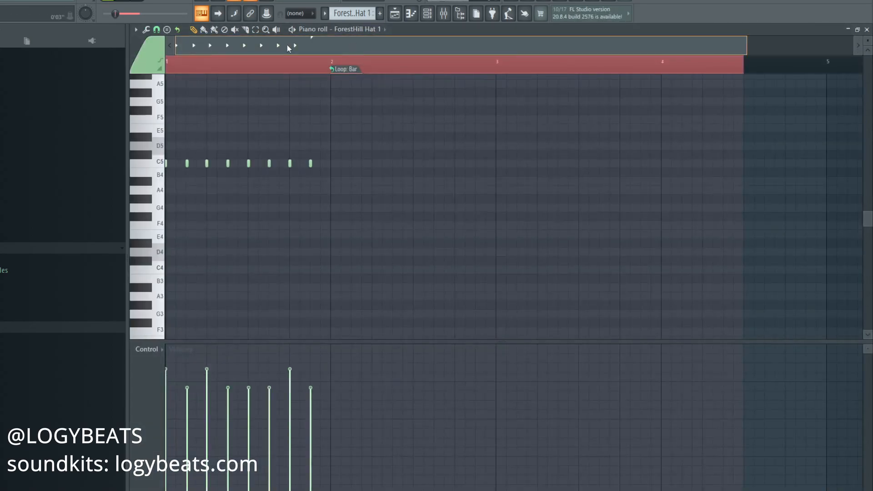
key(space)
key(space)
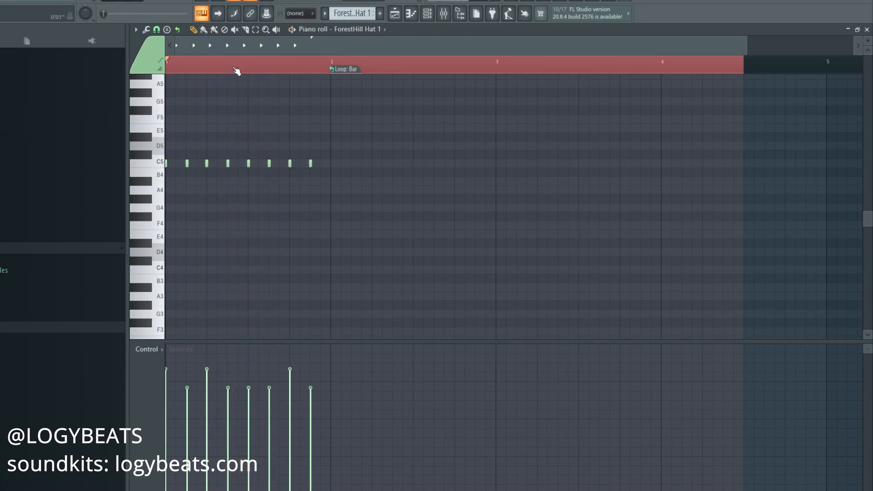
Examine the timing and velocities of the C5 hi-hat notes in the first bar.
scroll(237, 69, up, 2)
scroll(223, 73, down, 3)
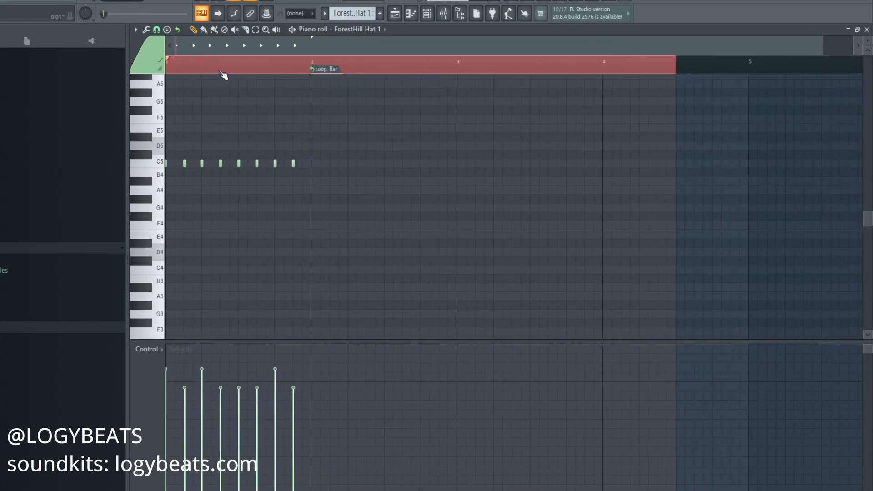
scroll(223, 75, down, 1)
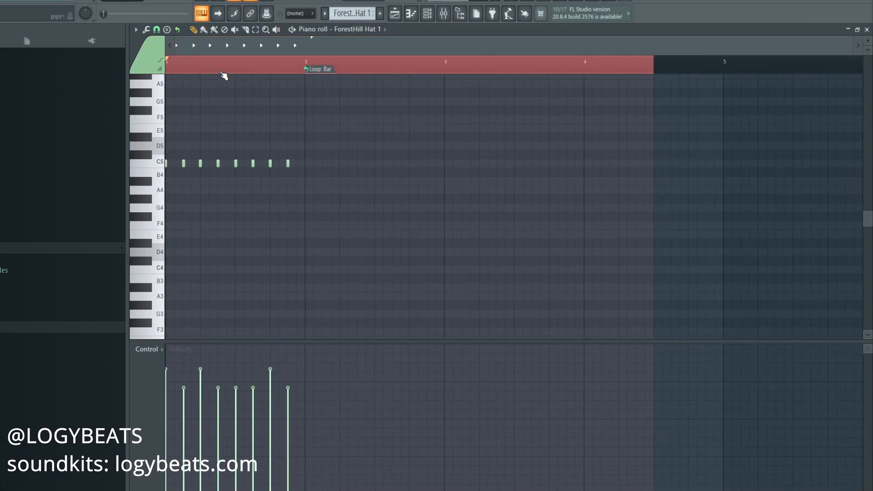
scroll(223, 75, up, 3)
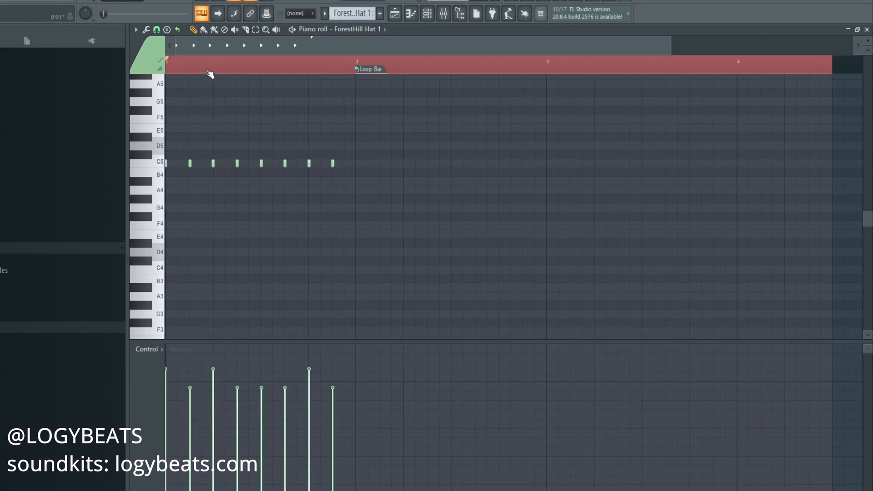
scroll(208, 77, down, 3)
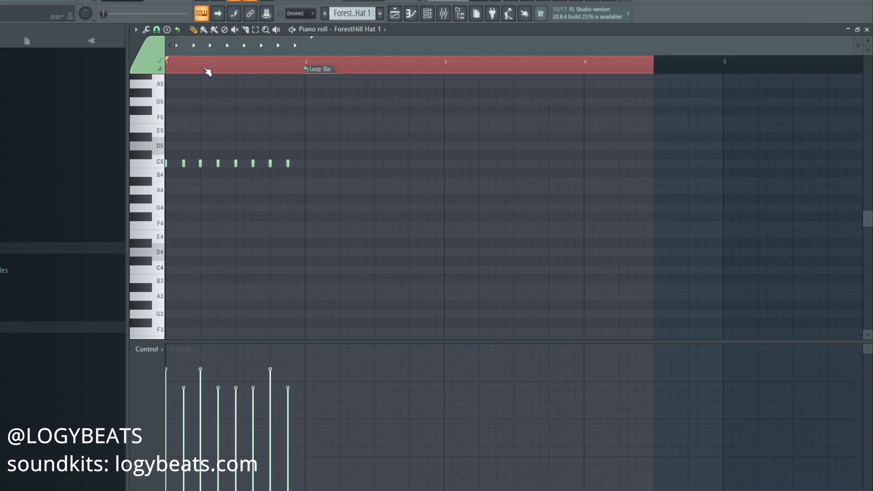
scroll(207, 72, up, 3)
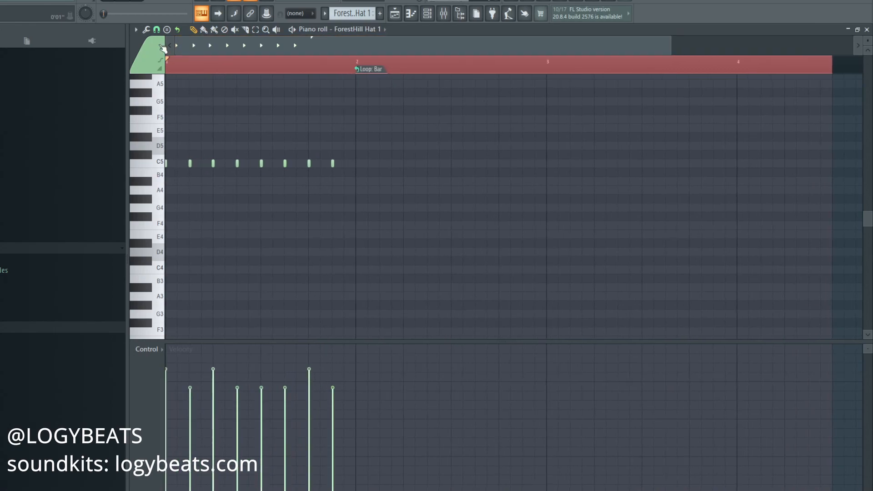
scroll(186, 67, up, 5)
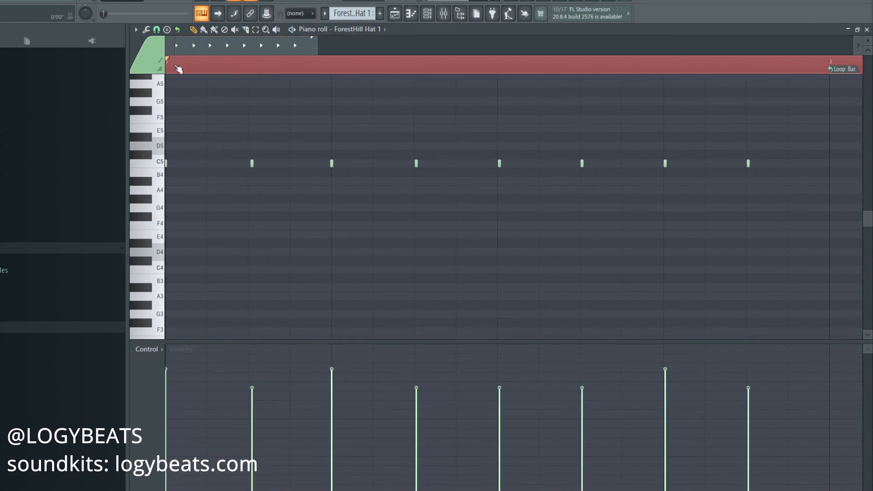
scroll(251, 68, up, 2)
scroll(200, 47, left, 2)
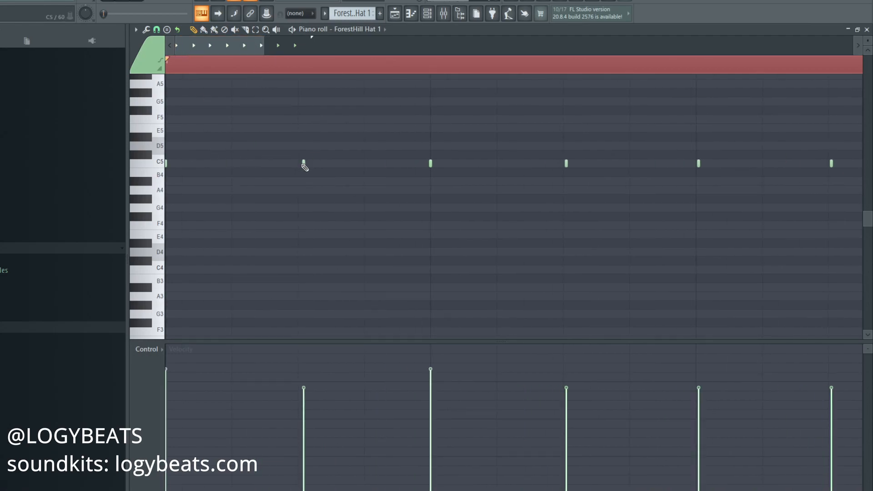
Add three comparison notes on the grid above the C5 hi-hats and remove them again.
click(176, 119)
click(298, 119)
click(232, 121)
right_click(298, 120)
right_click(232, 120)
right_click(166, 119)
scroll(506, 72, down, 2)
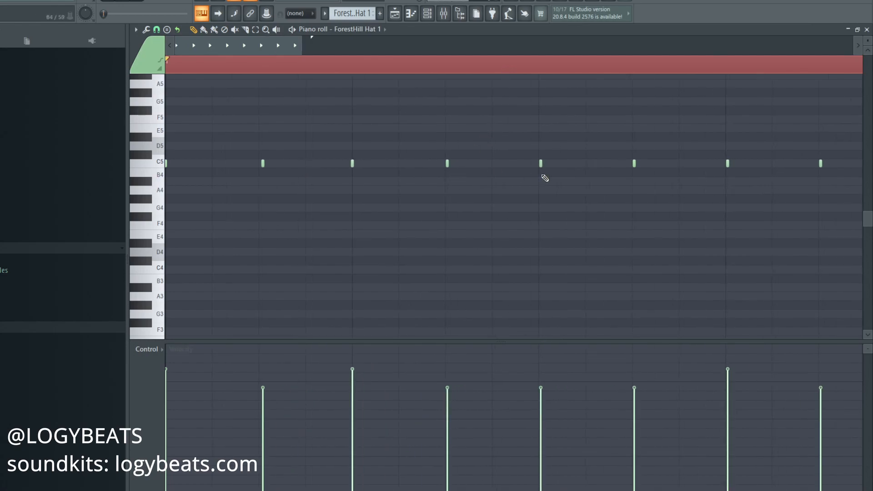
Place five C6 notes one beat apart from the start of bar 2 to the start of bar 3.
drag(263, 50, 291, 48)
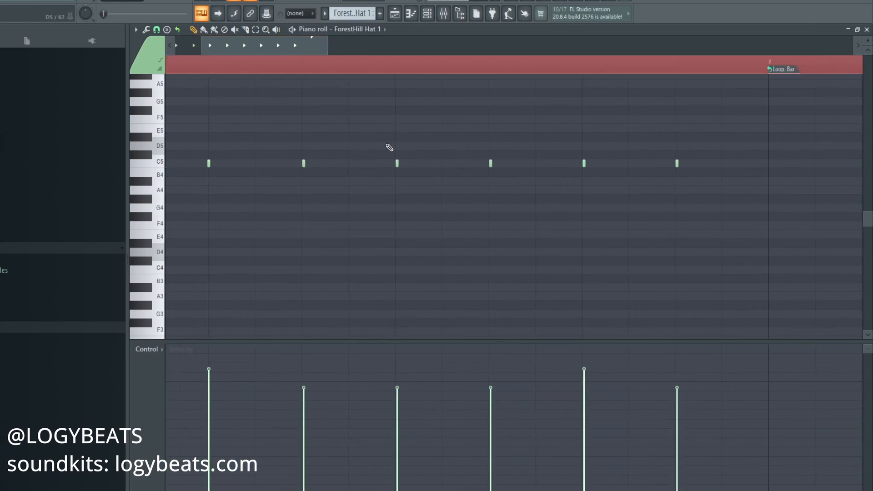
scroll(286, 70, down, 4)
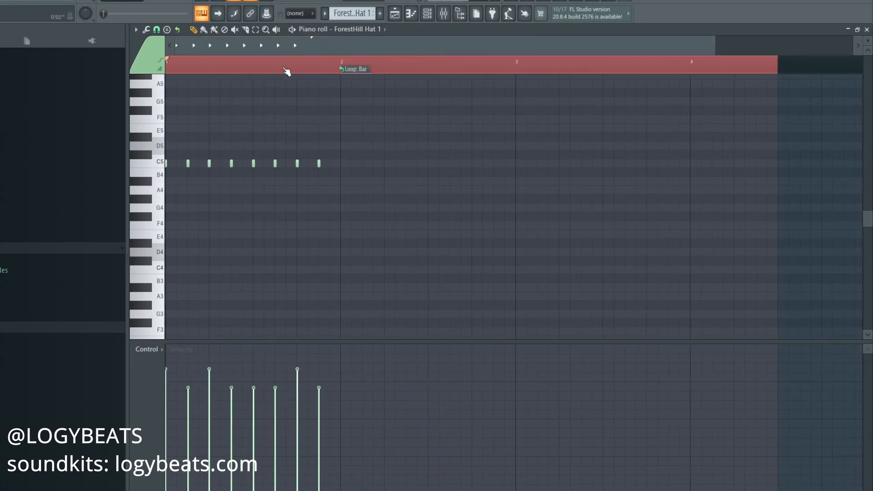
drag(226, 48, 209, 48)
scroll(428, 125, up, 3)
scroll(407, 125, down, 2)
scroll(397, 124, up, 2)
click(346, 73)
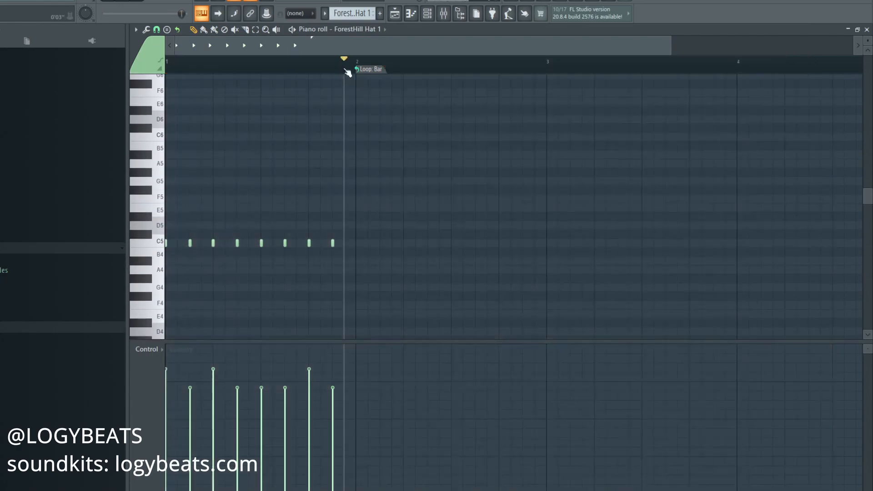
scroll(353, 71, down, 2)
click(318, 137)
click(354, 136)
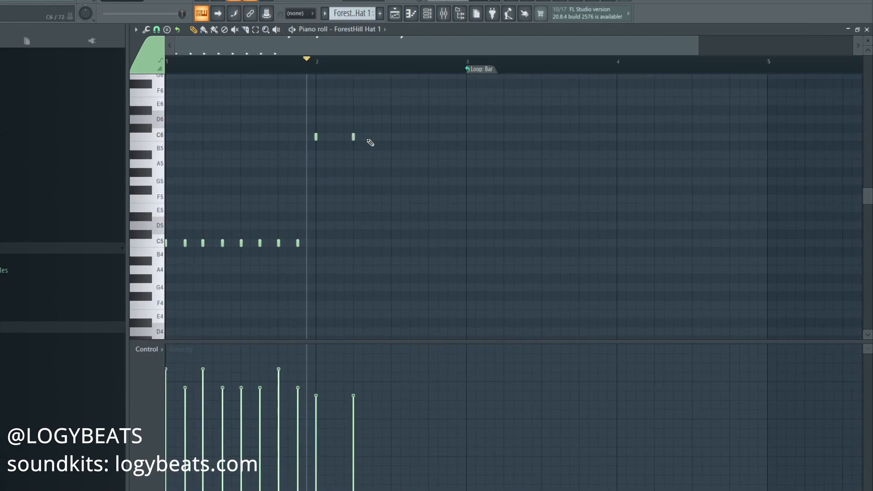
click(391, 137)
click(429, 137)
click(466, 137)
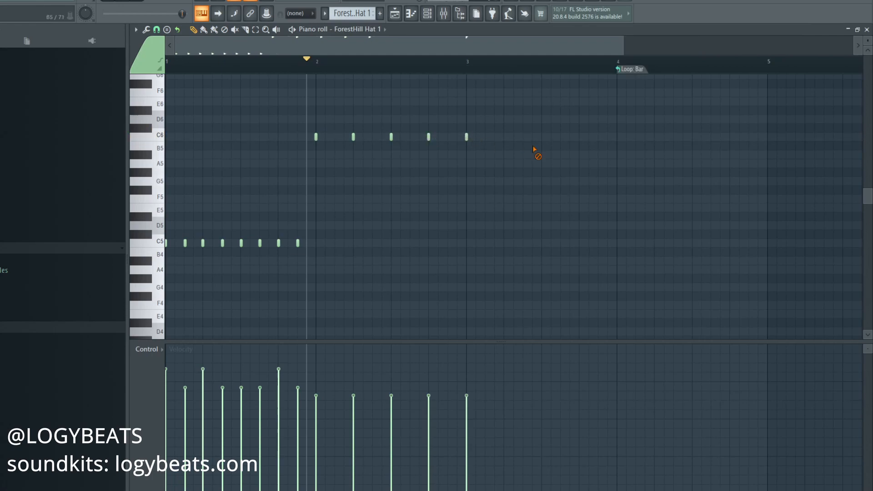
Fill the gaps between the C6 notes with four more notes so they fall every half beat.
click(335, 137)
click(372, 137)
click(410, 137)
click(447, 137)
Select the nine C6 notes, quantize them with the 16_loose feel template, and view the other available groove templates.
drag(491, 125, 298, 140)
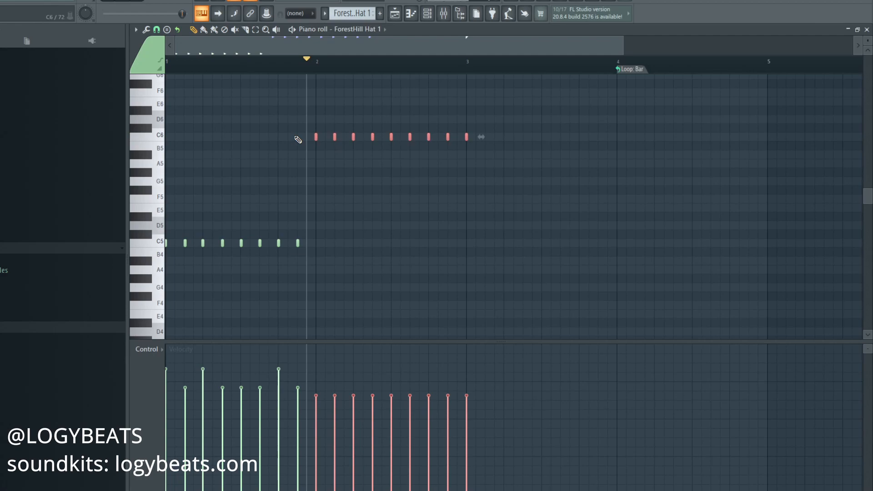
key(alt+q)
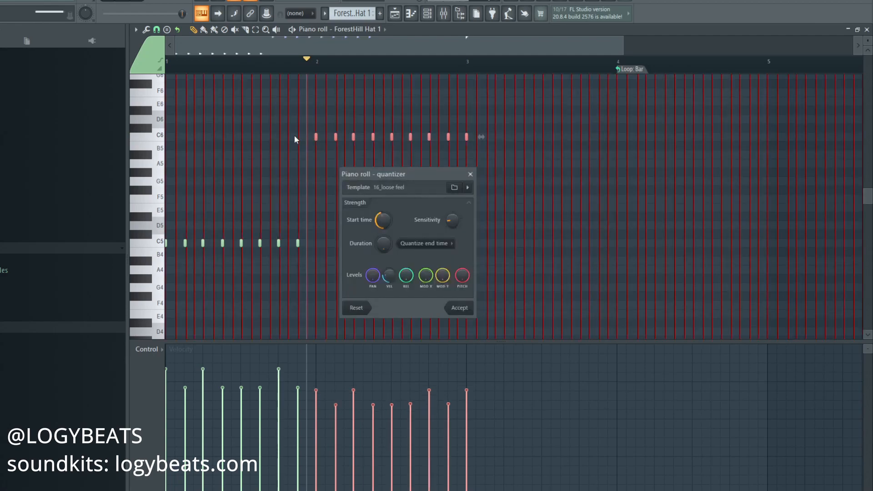
drag(367, 173, 378, 174)
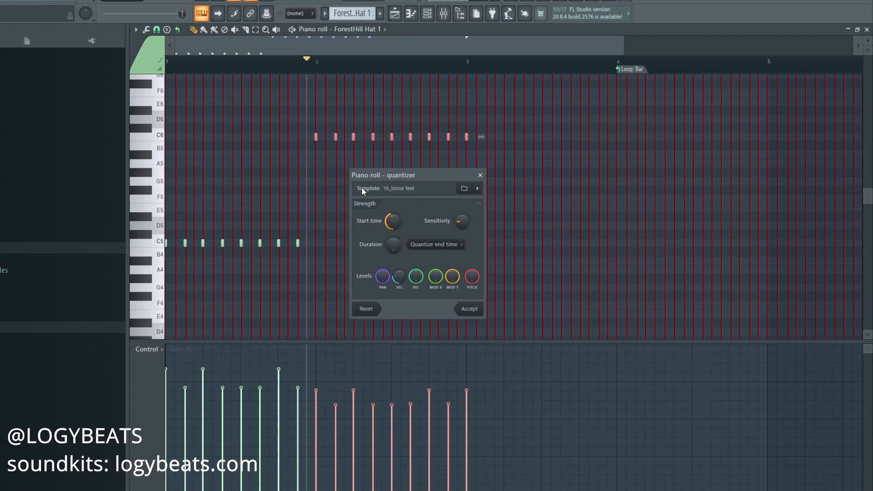
click(477, 190)
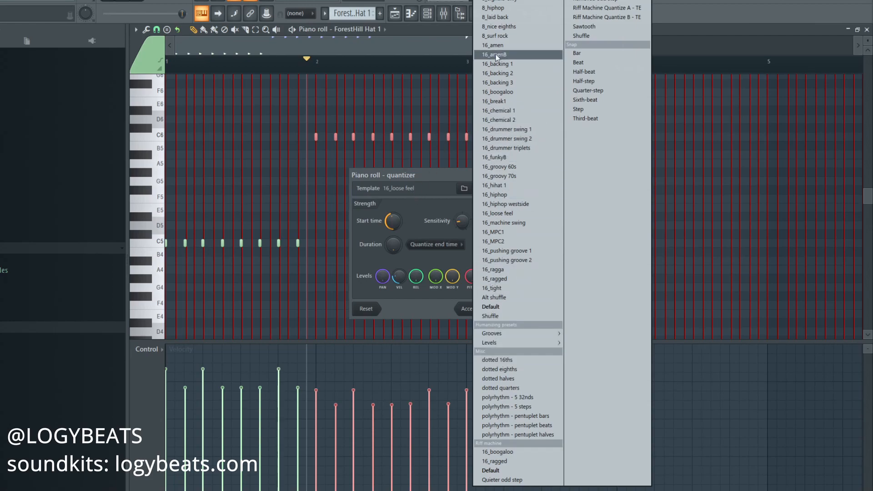
click(444, 179)
Increase the quantizer's start time strength and velocity level for the selected C6 notes.
mouse_move(389, 227)
mouse_down()
mouse_move(389, 205)
mouse_move(389, 245)
mouse_move(389, 226)
mouse_up()
scroll(399, 277, up, 2)
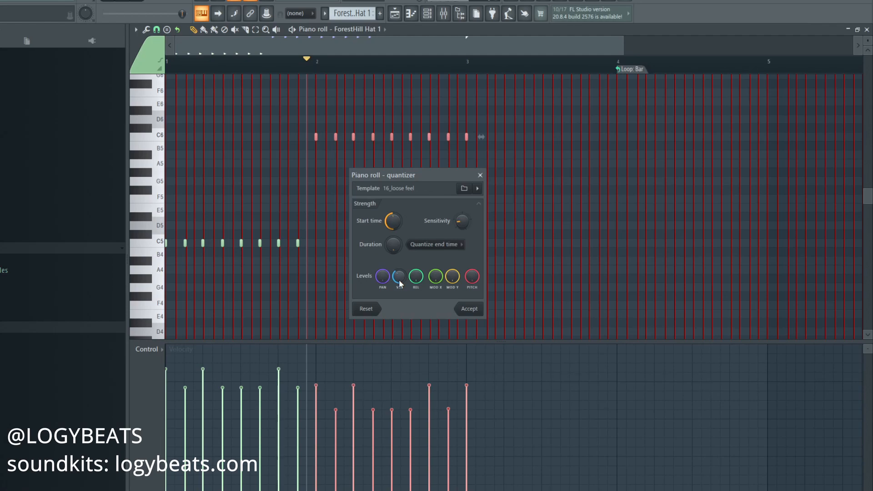
drag(399, 277, 399, 273)
drag(393, 221, 393, 217)
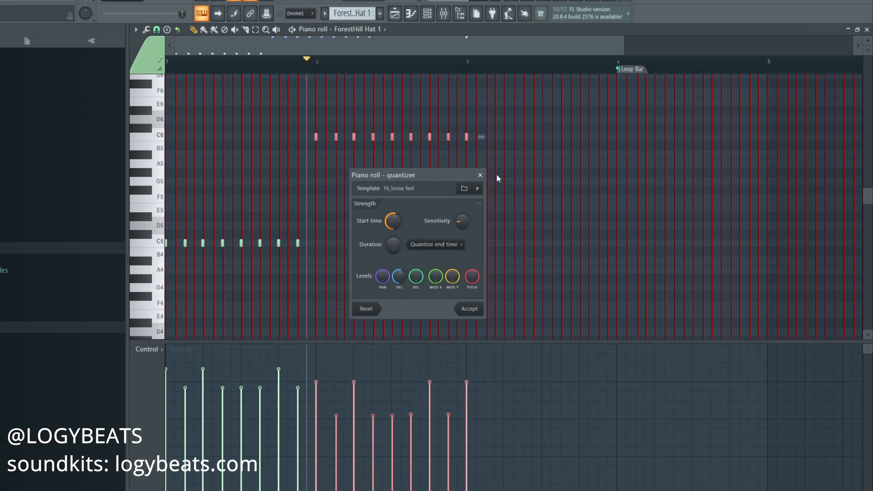
Close the quantizer, delete the nine C6 notes, and return the playback position to the pattern's start.
click(481, 175)
drag(300, 140, 509, 137)
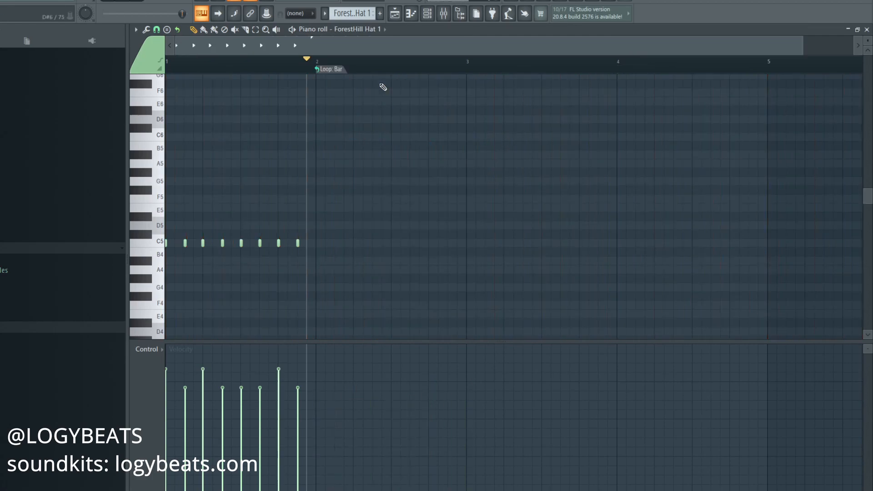
drag(182, 14, 105, 14)
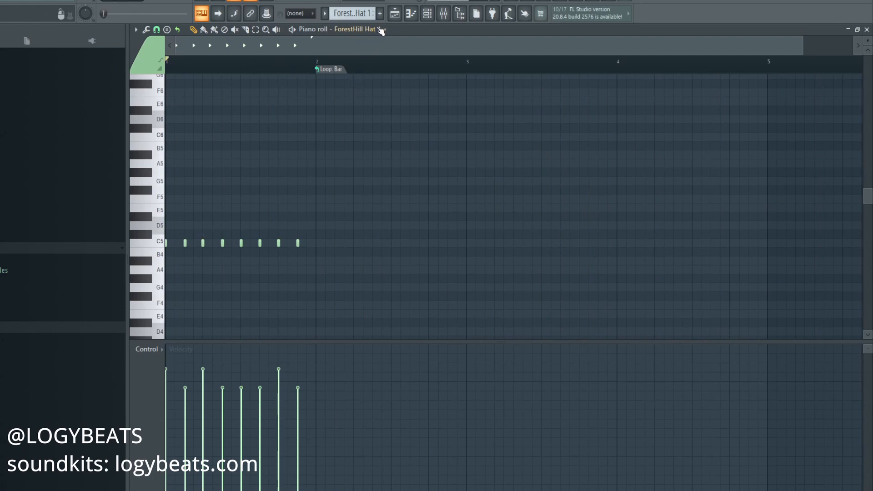
Leave only Tracks 3 and 4 audible in the playlist and play the two hat patterns from bar 9.
click(394, 14)
right_click(256, 161)
click(255, 134)
scroll(341, 55, up, 3)
click(341, 54)
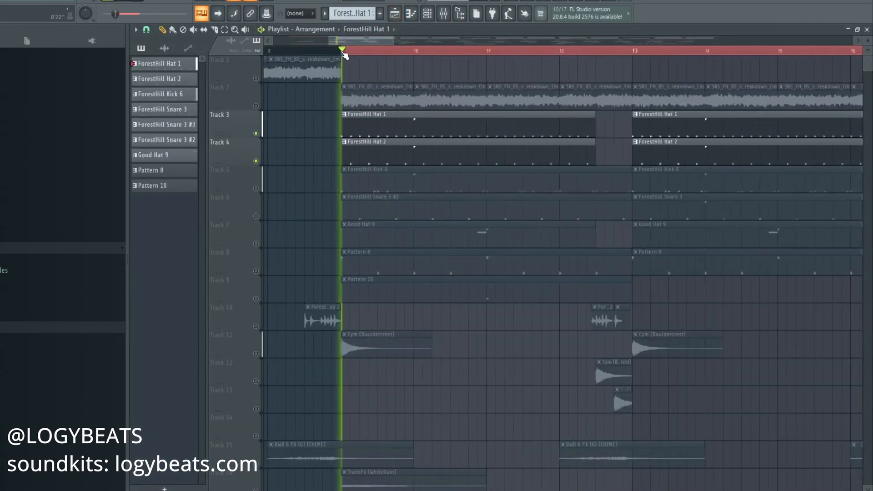
key(space)
Examine the ForestHill Hat 2 pattern in the piano roll and its channel's time and swing settings.
double_click(363, 144)
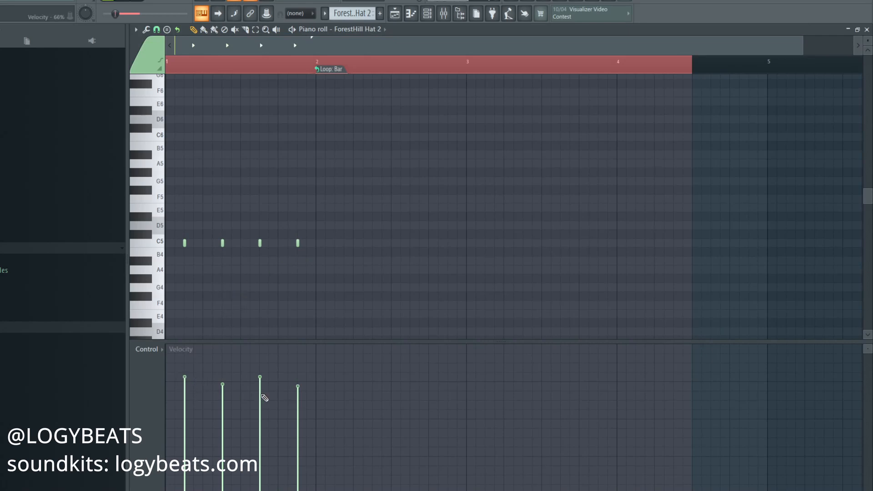
click(427, 15)
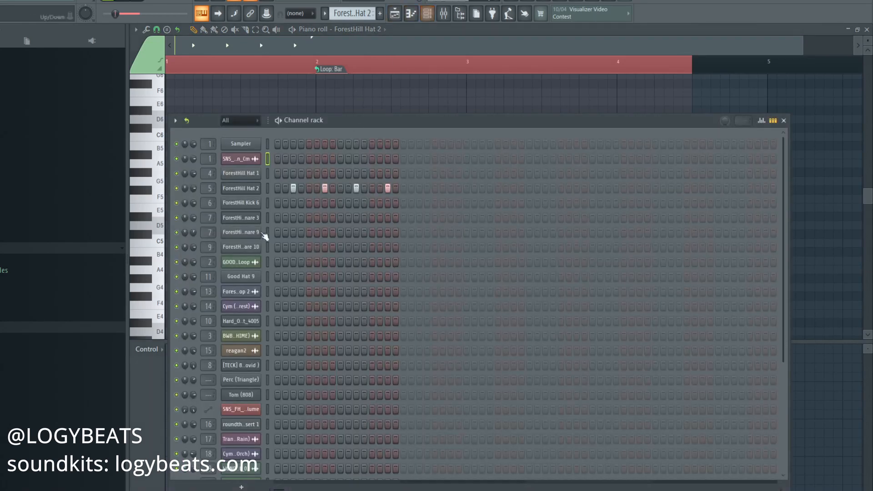
click(240, 187)
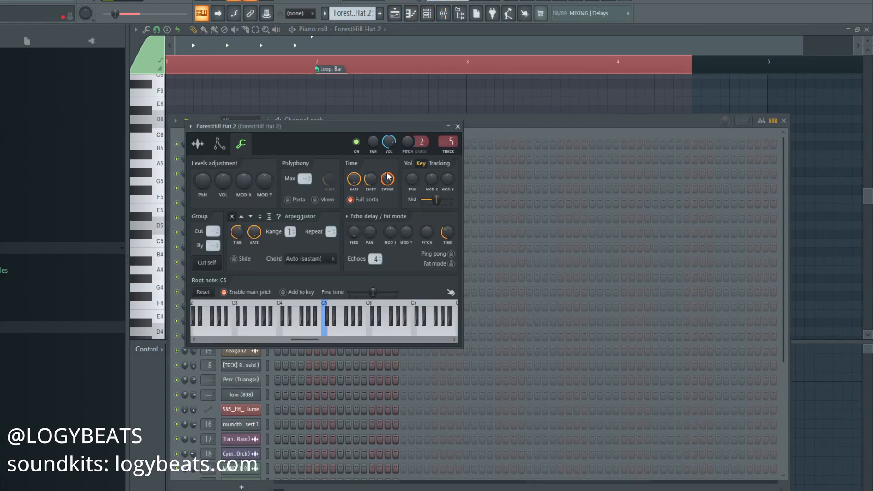
click(504, 123)
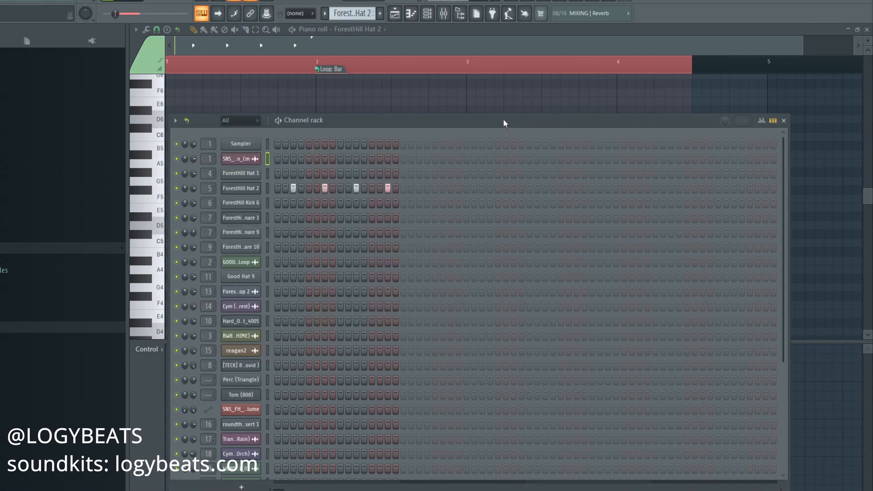
Return to the playlist, unmute Track 5, and play the ForestHill Kick 6 pattern with the hats.
click(405, 13)
click(403, 12)
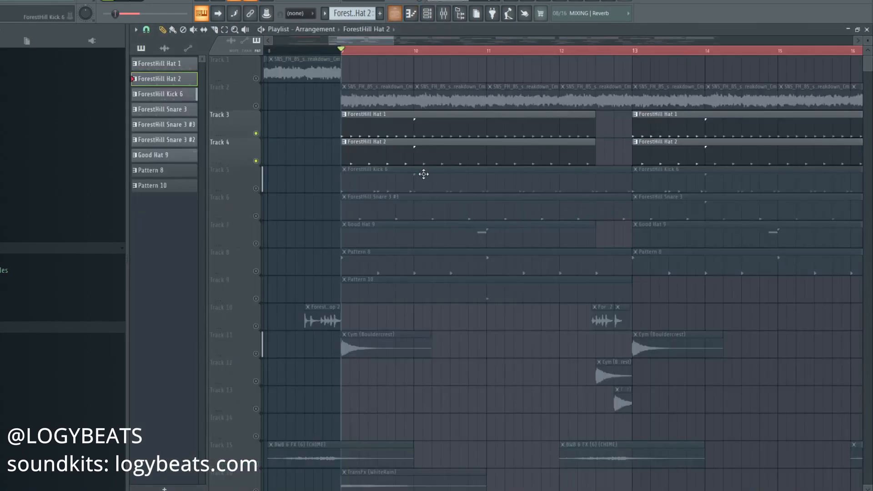
click(257, 189)
click(355, 189)
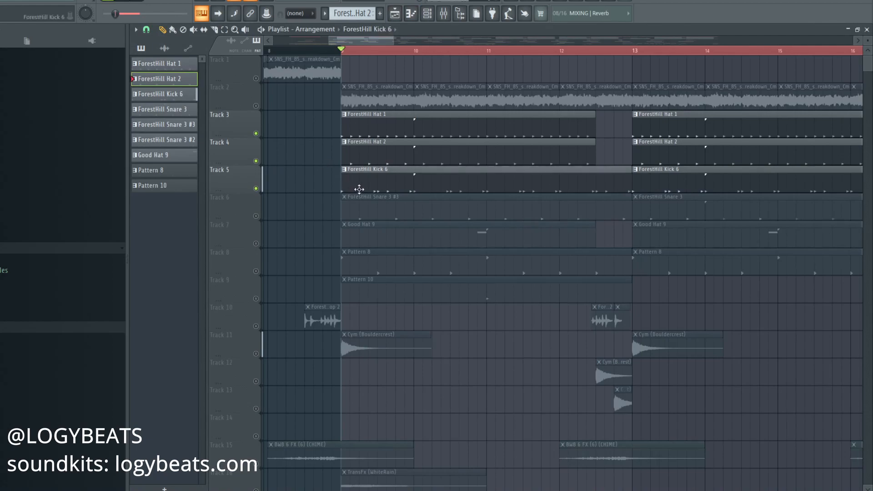
key(space)
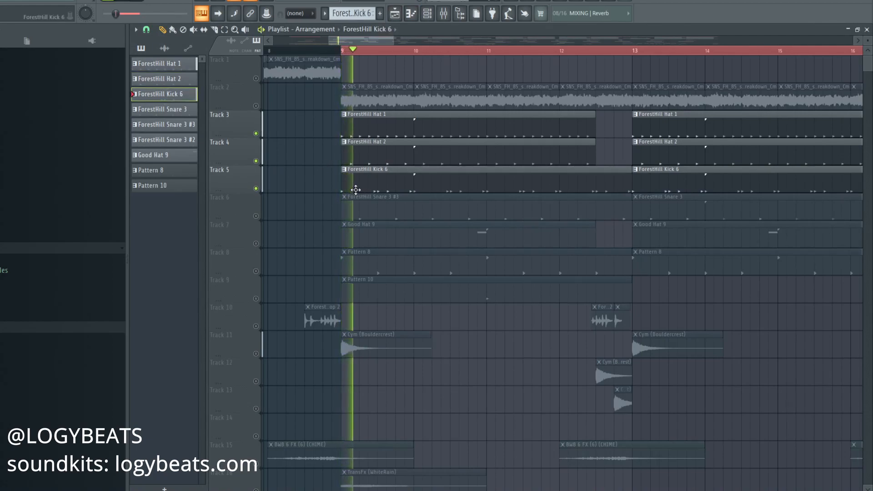
key(space)
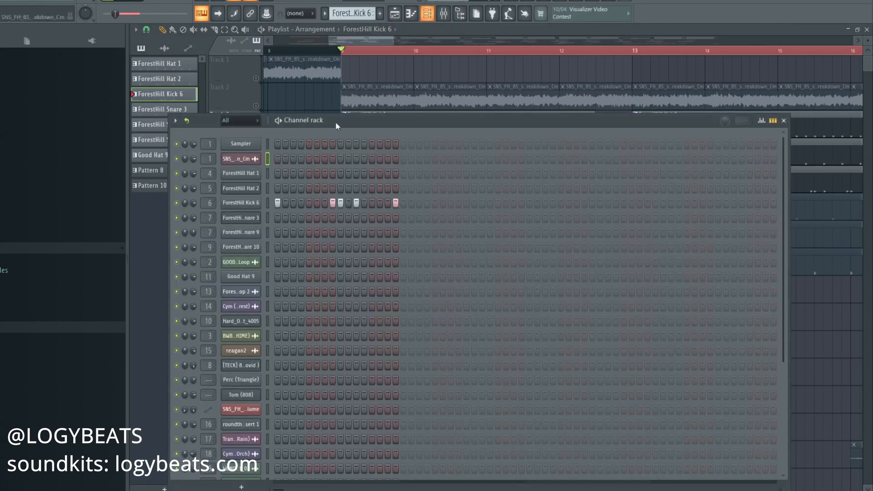
Examine the ForestHill Kick 6 steps and channel options in the channel rack.
click(427, 13)
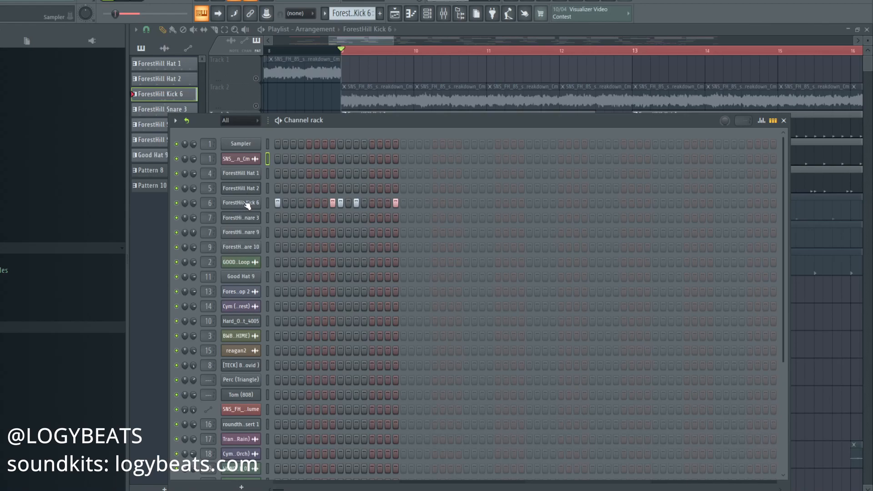
right_click(249, 201)
key(Escape)
drag(346, 40, 343, 48)
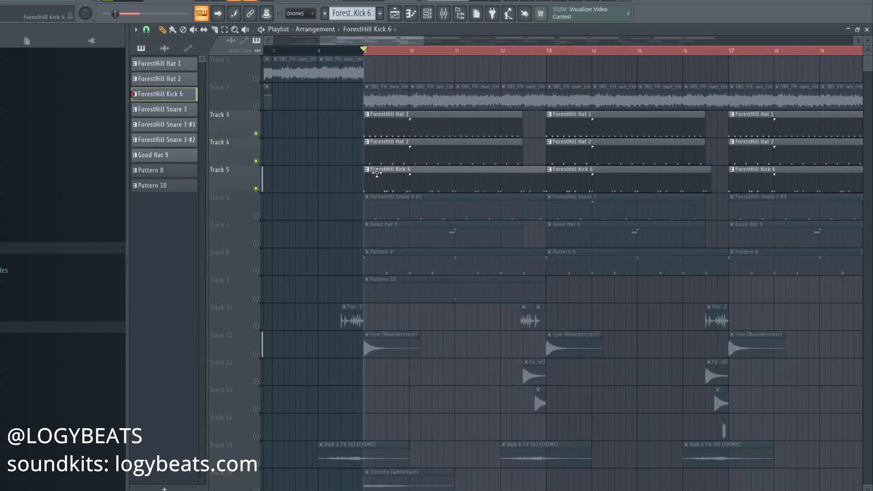
click(427, 14)
right_click(231, 201)
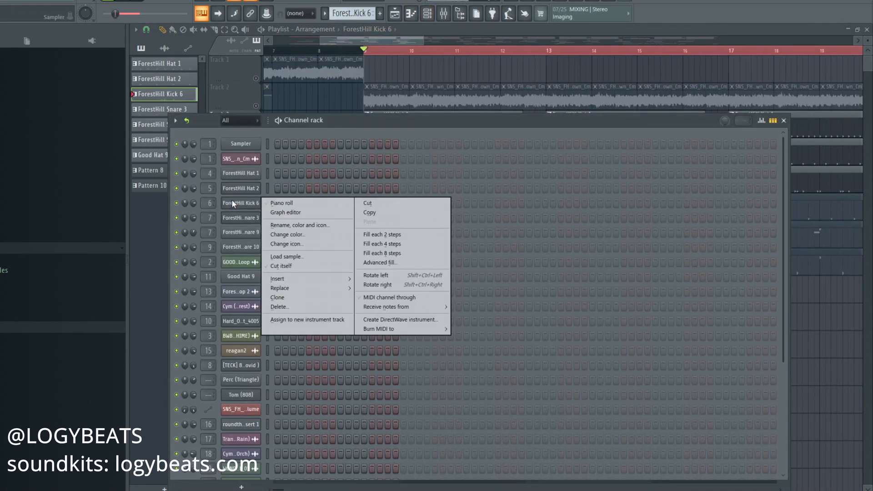
key(F6)
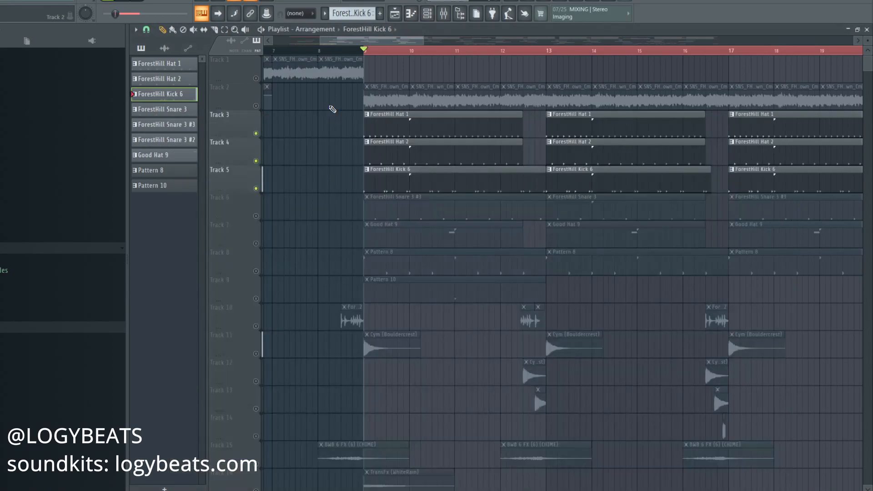
Unmute Track 6 and play the snare patterns together with the hats and kick.
scroll(359, 55, down, 3)
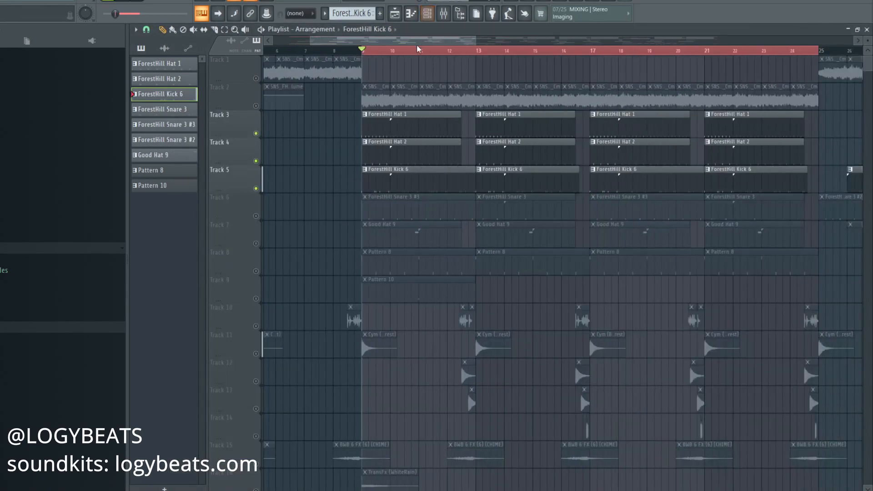
scroll(416, 50, up, 2)
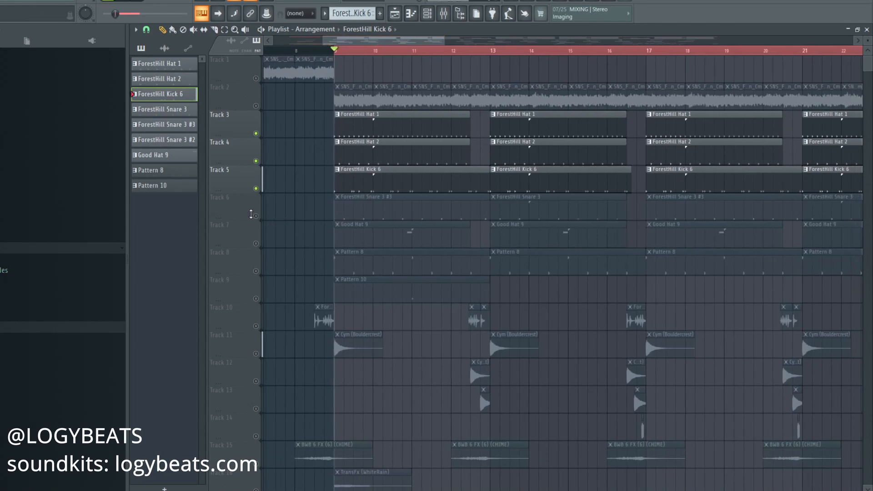
click(256, 216)
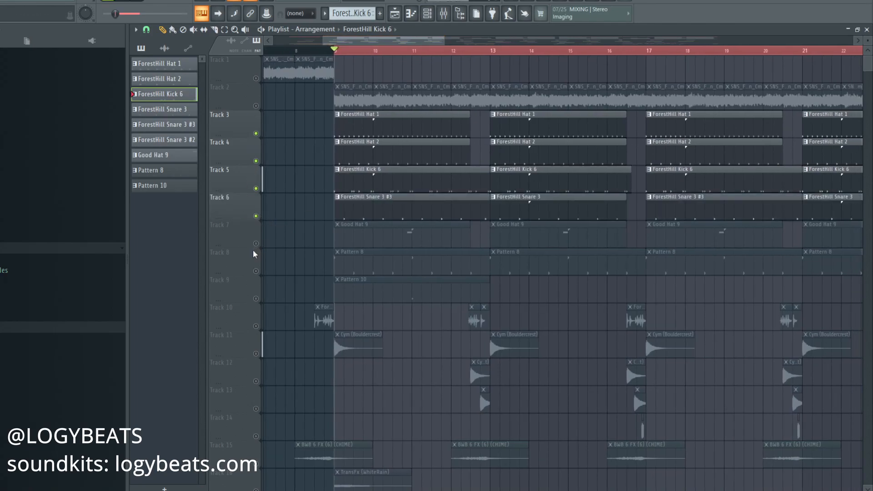
key(space)
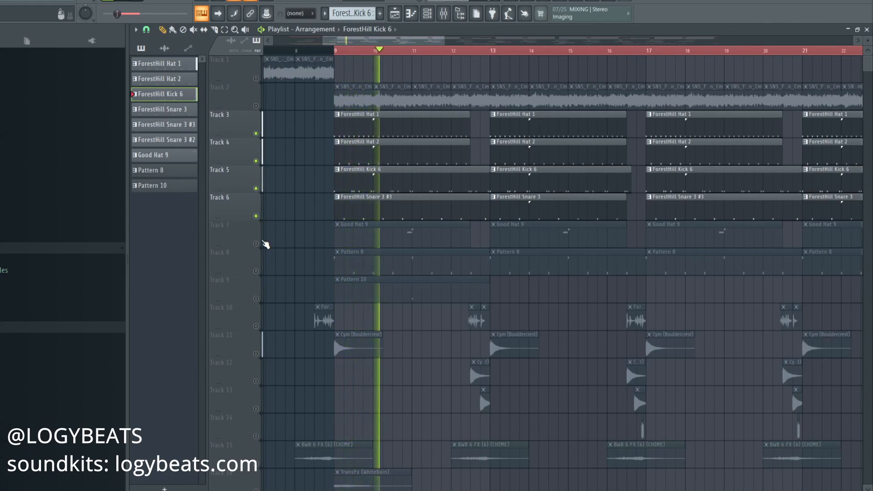
key(space)
Examine the steps of the ForestHill Snare 3 #3 and ForestHill Snare 3 #2 patterns in the channel rack.
click(363, 199)
click(427, 13)
key(KP_Add)
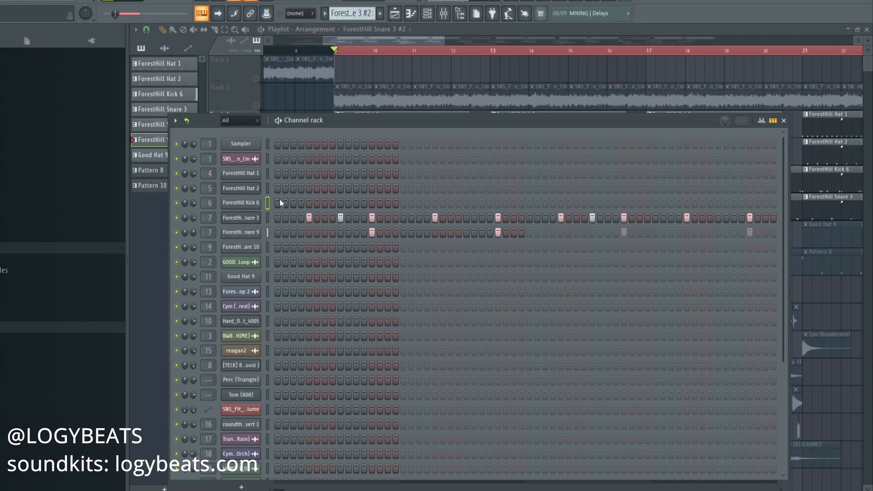
right_click(304, 109)
Play the arrangement with ForestHill Snare 3 #3 selected and open the ForestHill Snare 9 channel settings.
click(342, 197)
key(space)
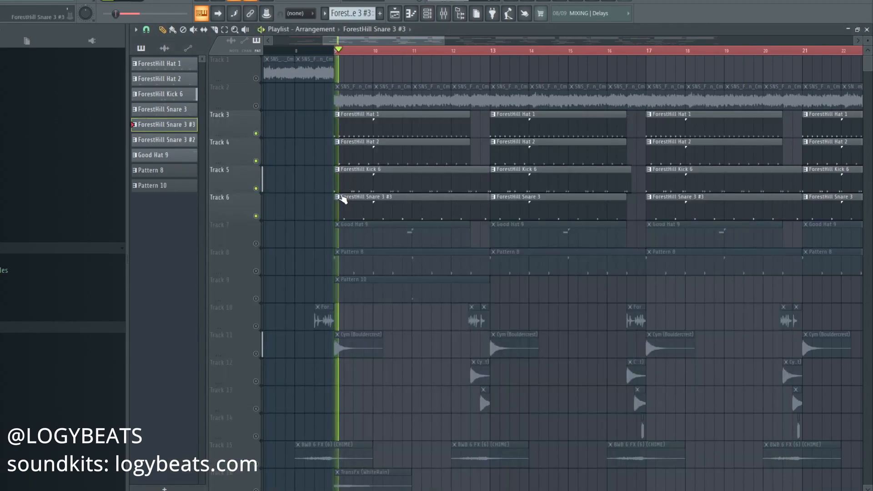
key(space)
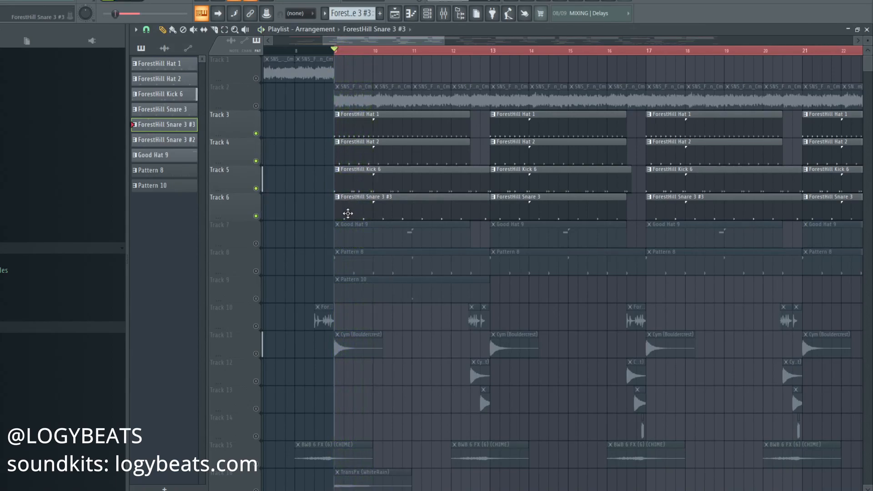
click(427, 13)
click(245, 232)
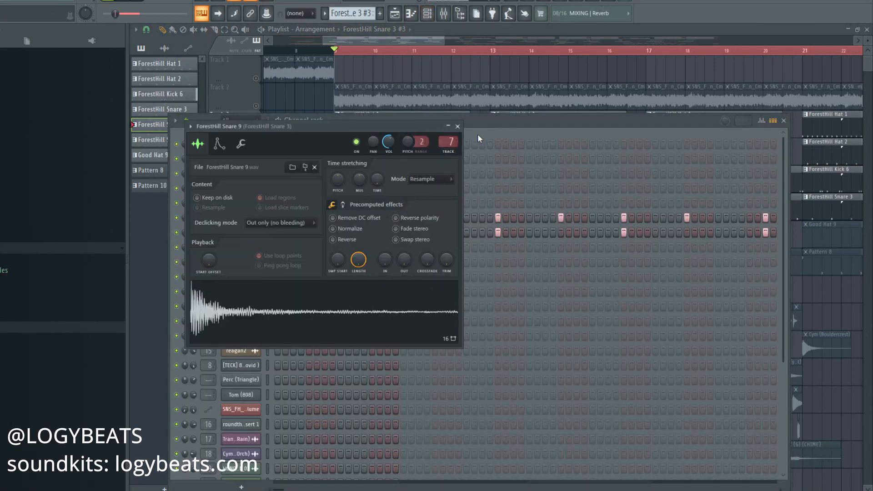
Return from the snare channel settings to the playlist and unmute Tracks 7 and 8 with Good Hat 9 and Pattern 8.
click(482, 122)
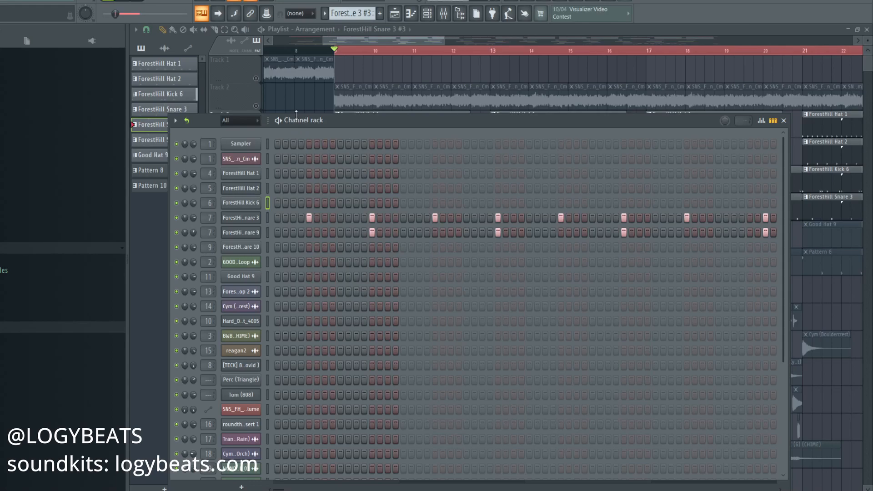
key(F6)
scroll(303, 106, down, 2)
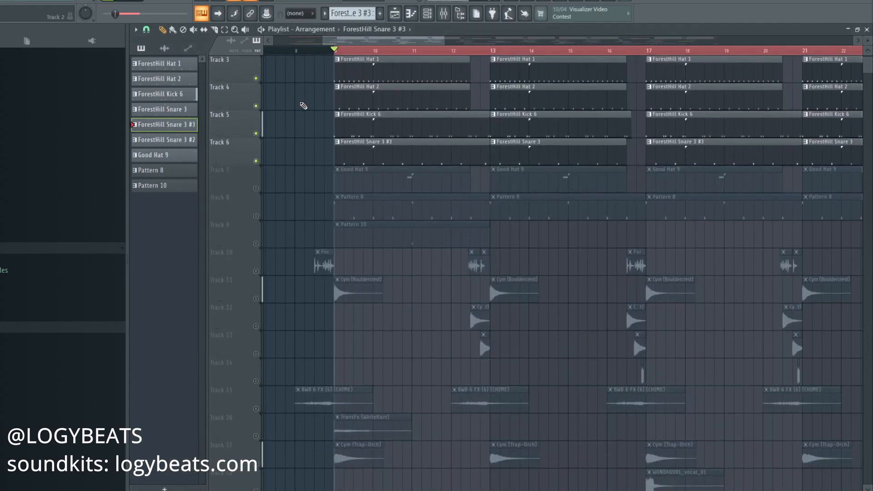
click(256, 189)
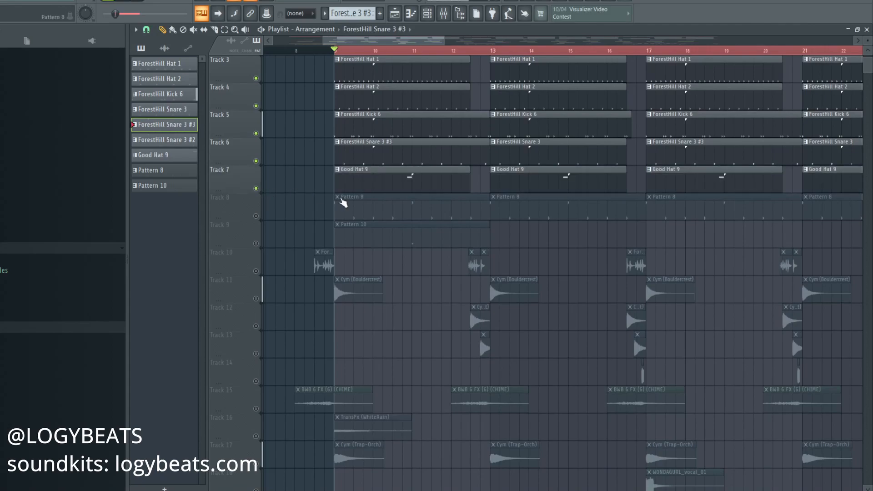
click(256, 216)
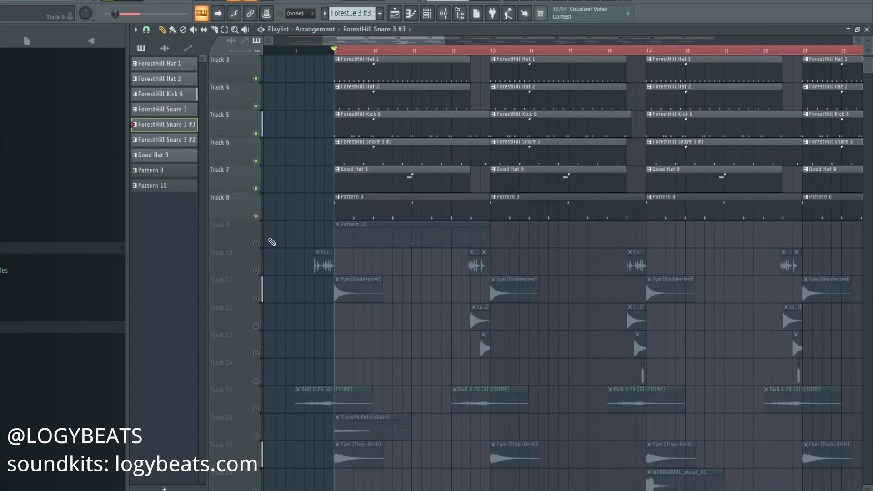
Open the Good Hat 9 pattern in the piano roll and play the arrangement while checking the 808 track in the mixer.
double_click(359, 176)
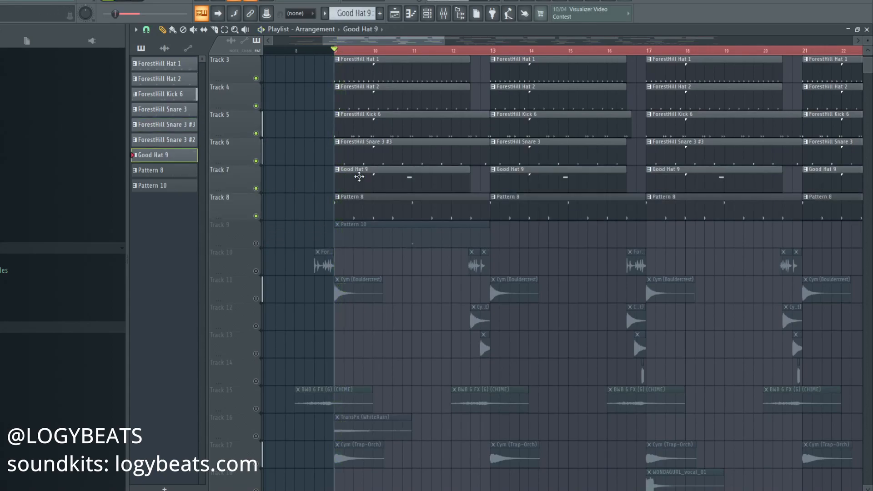
key(space)
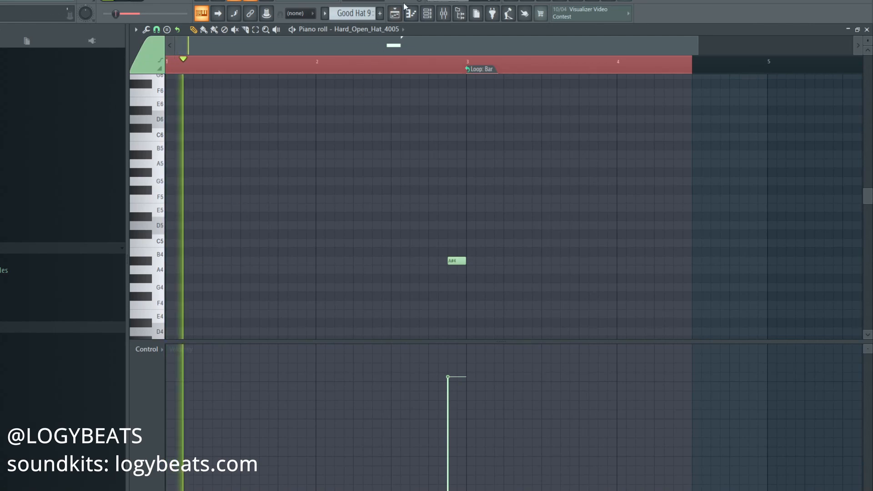
click(444, 14)
click(366, 163)
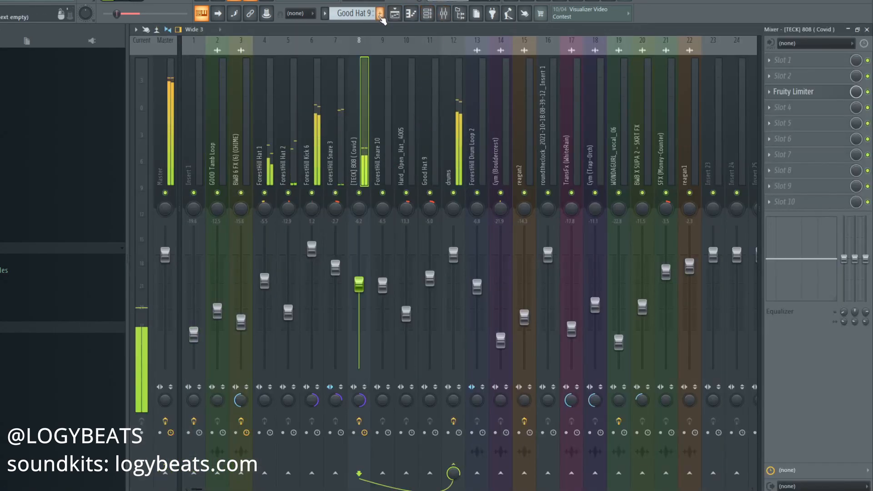
click(395, 14)
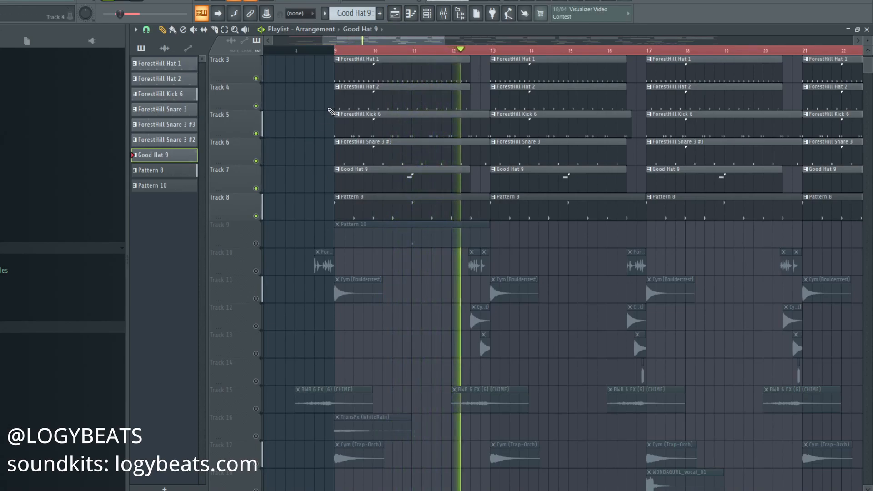
scroll(408, 51, down, 2)
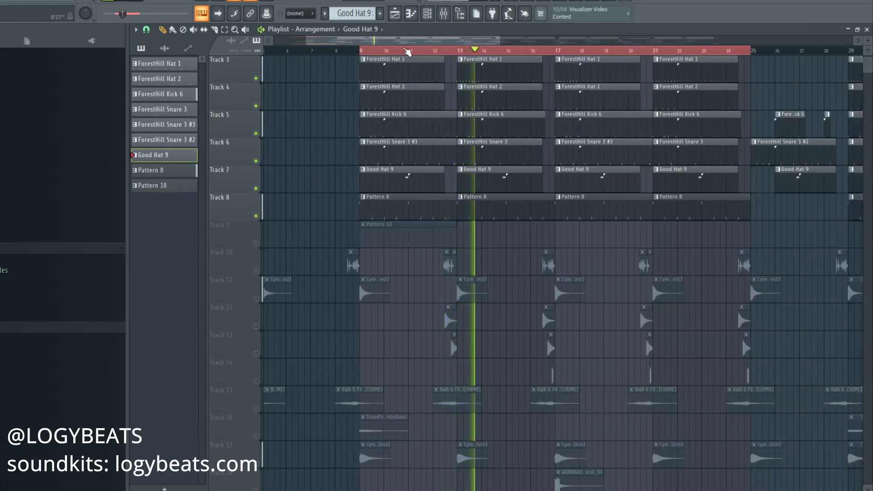
key(space)
Unmute Track 2 with the chopped melody sample.
scroll(417, 189, up, 2)
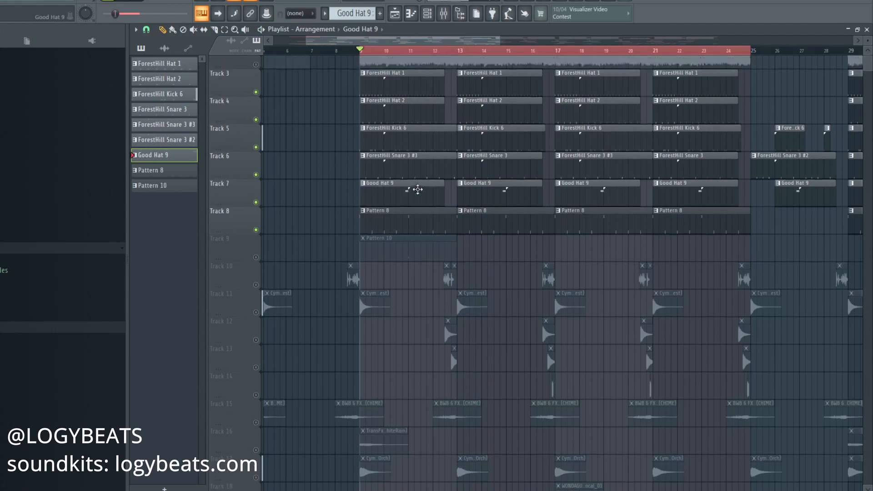
click(259, 109)
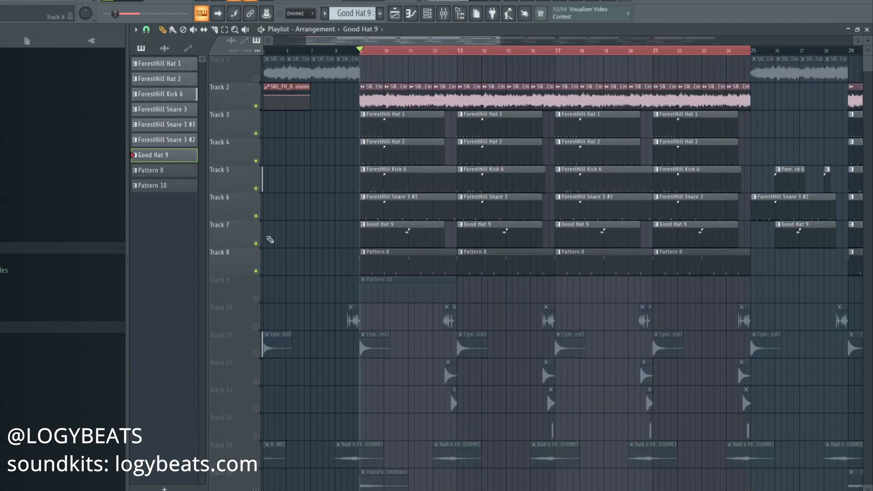
scroll(395, 52, down, 2)
scroll(395, 52, up, 2)
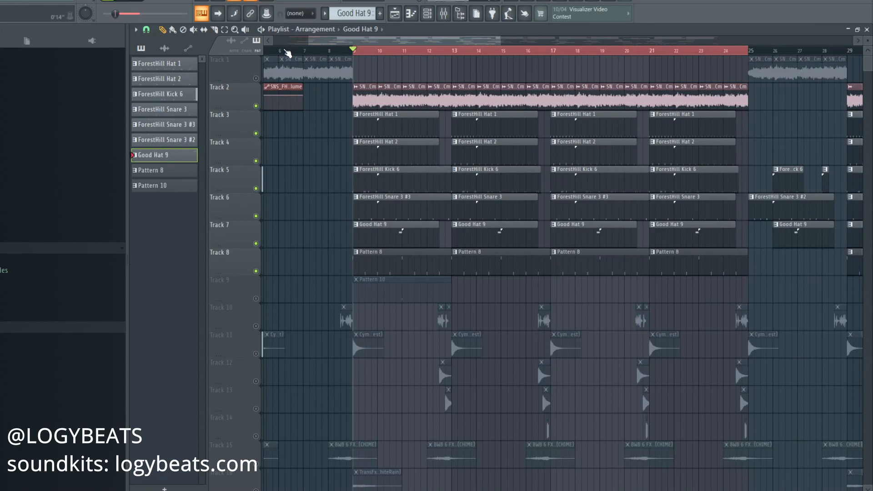
Unmute Track 10 and examine the sample settings of its ForestHill Drum Loop 2 clip.
scroll(335, 158, down, 4)
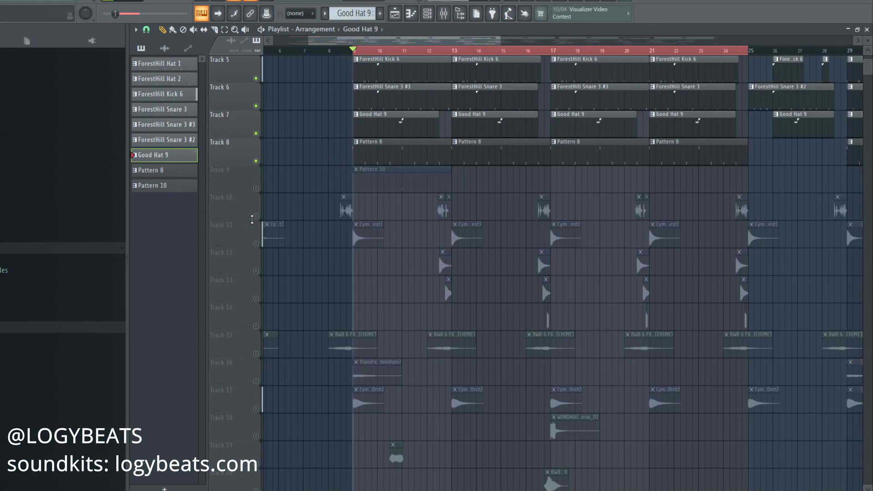
click(255, 216)
scroll(426, 51, up, 2)
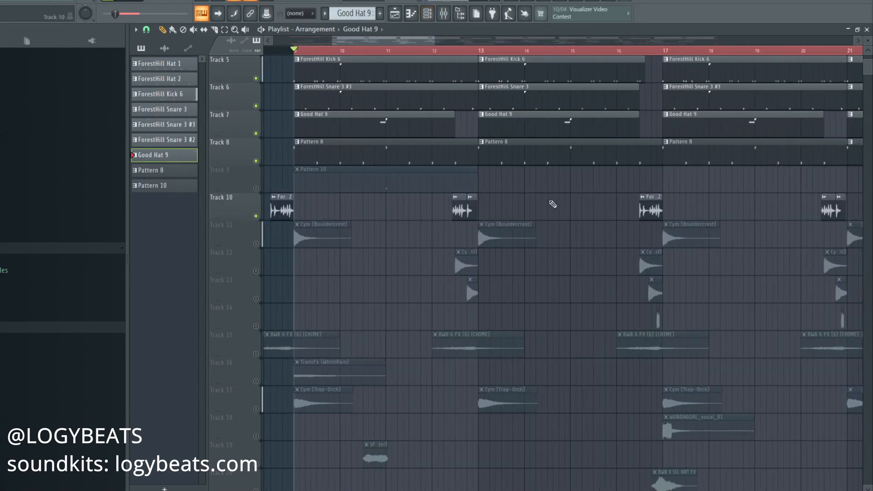
double_click(655, 209)
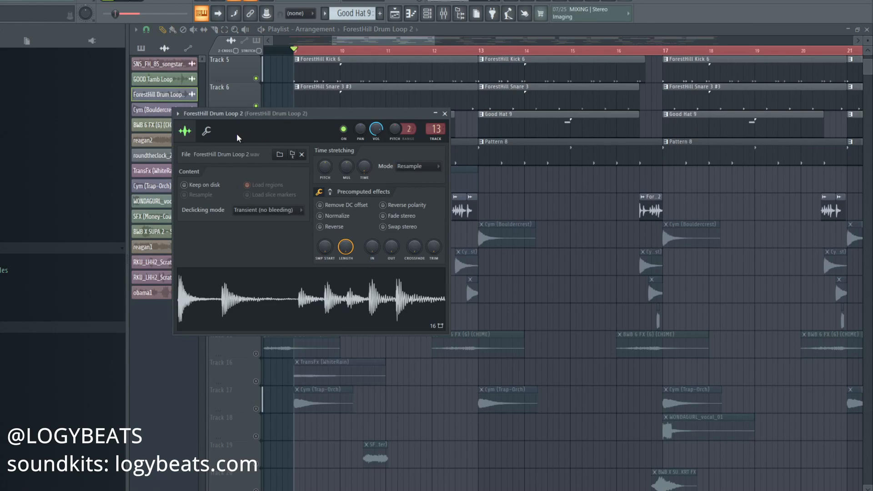
drag(199, 117, 211, 121)
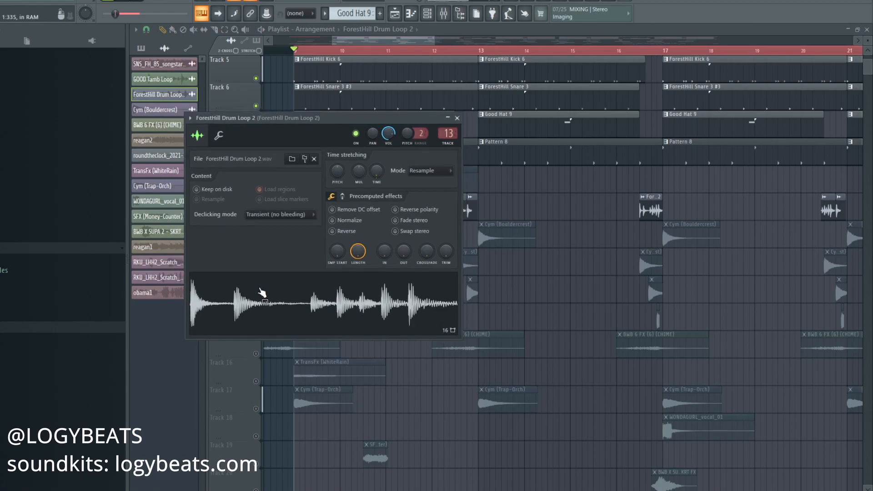
key(Escape)
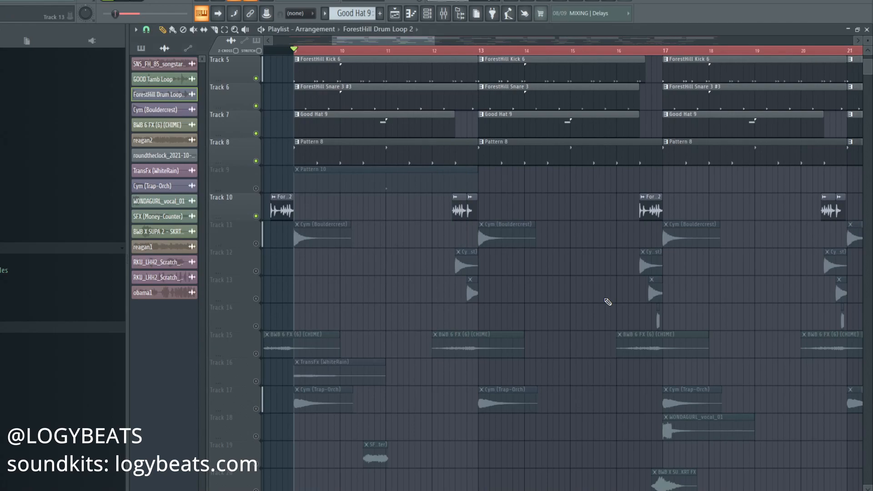
Unmute Tracks 11 to 14 and play bars 13 to 17 as a time selection.
scroll(373, 53, down, 3)
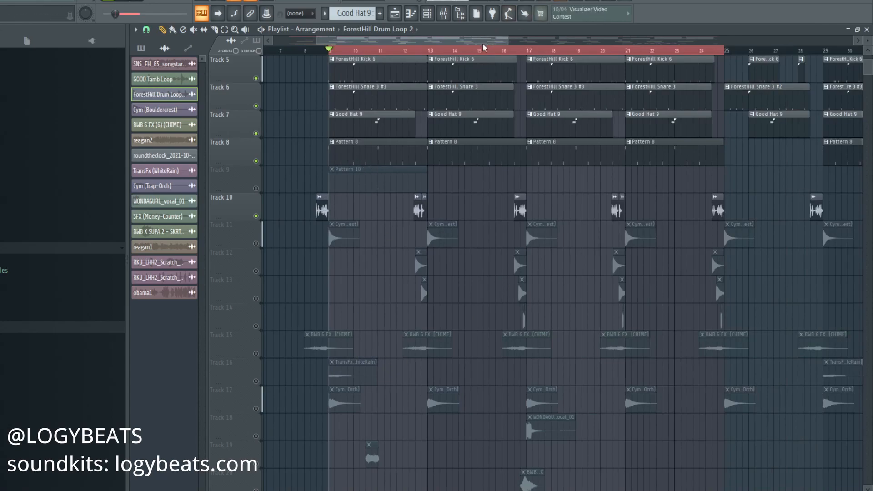
scroll(464, 53, up, 3)
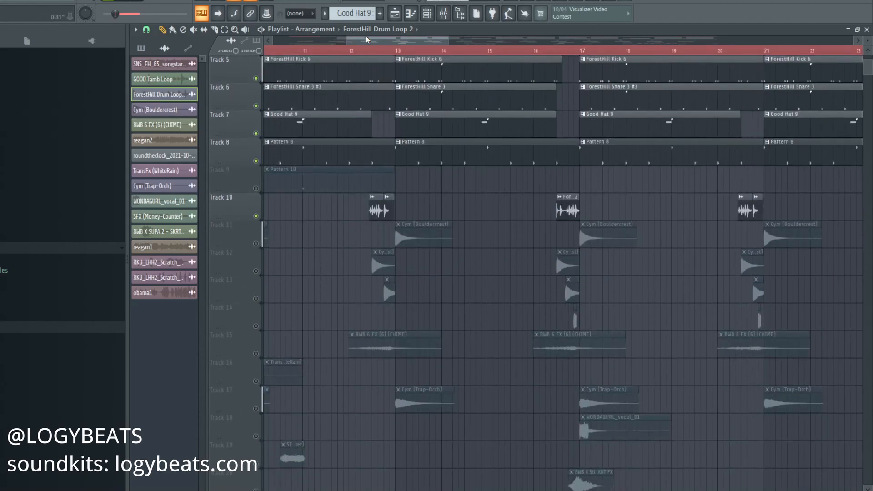
drag(396, 51, 578, 49)
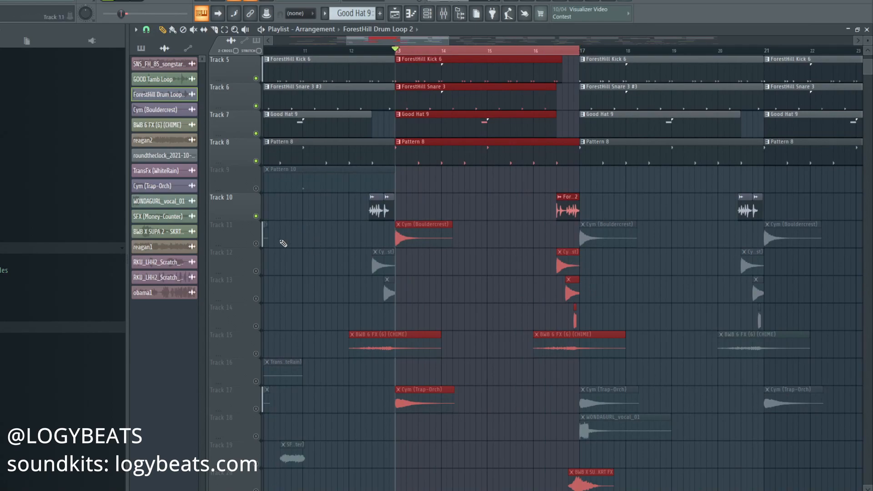
click(256, 244)
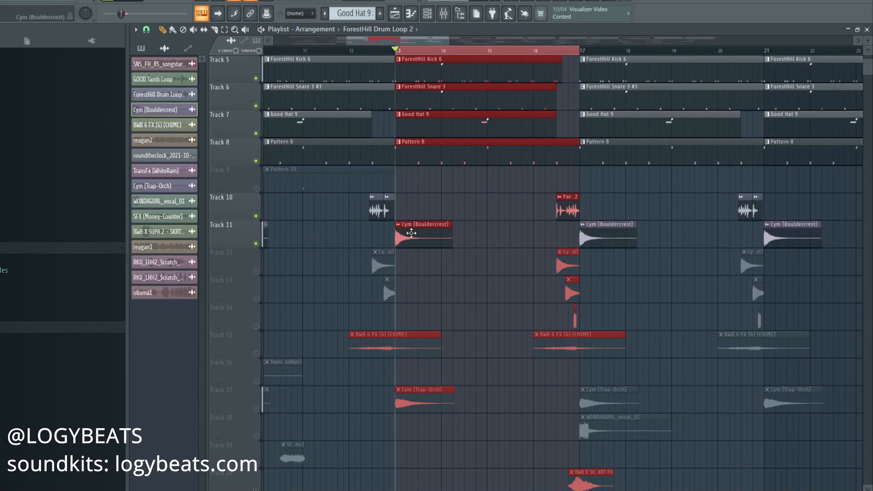
click(256, 272)
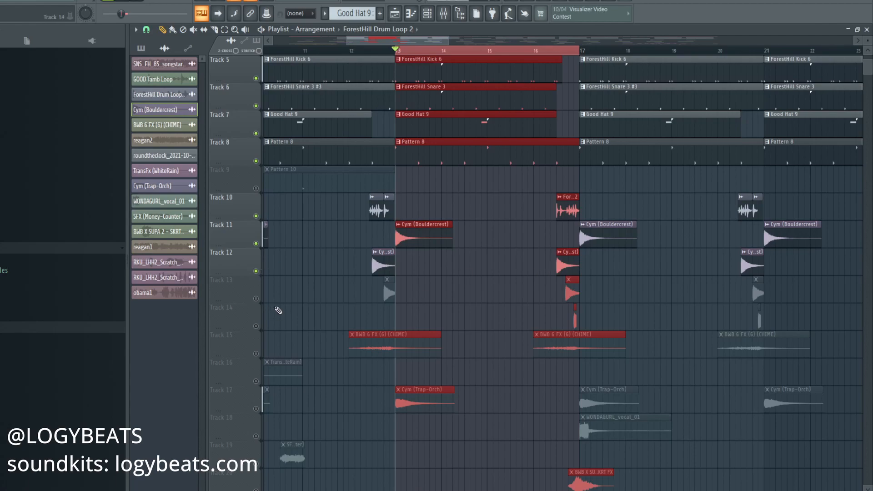
click(256, 299)
click(256, 326)
key(space)
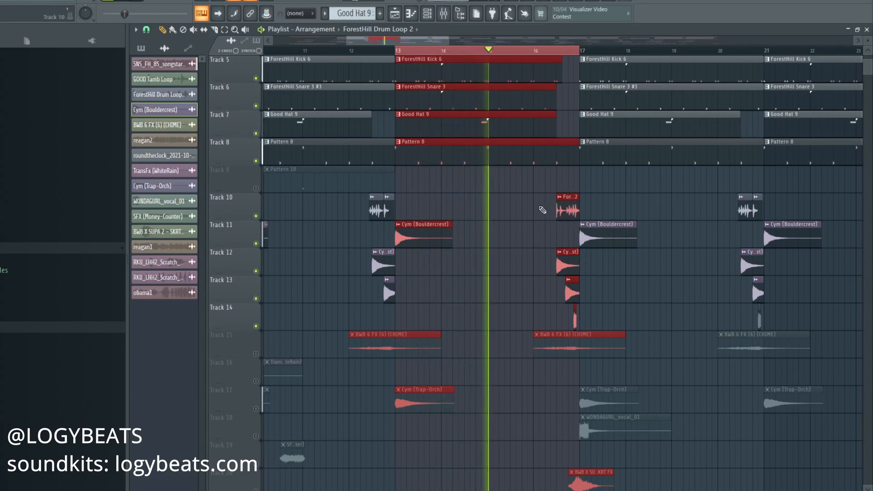
scroll(542, 210, up, 1)
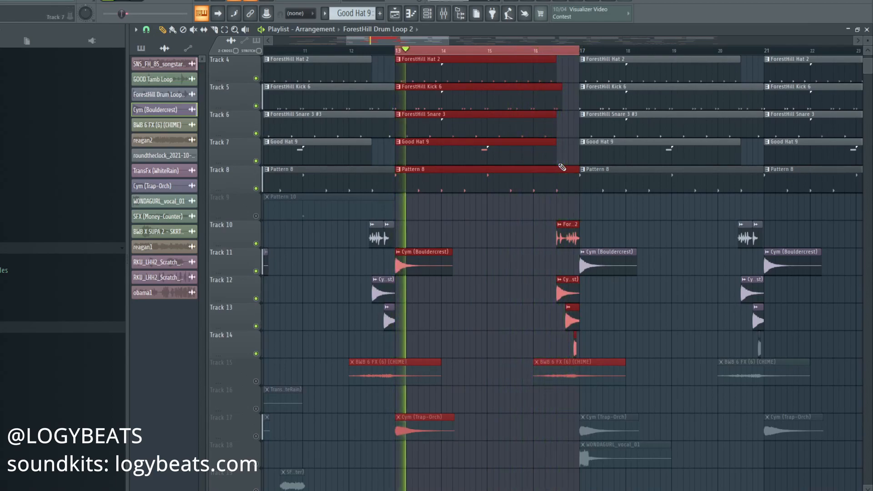
key(space)
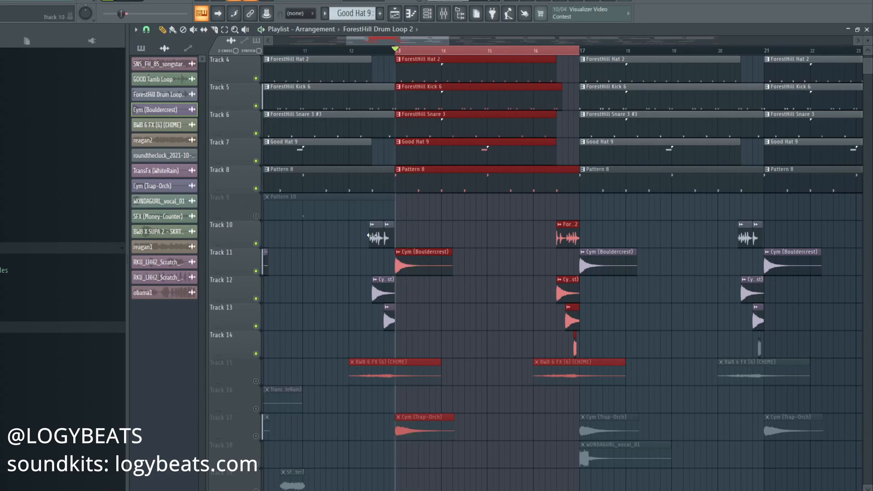
Clear the time selection and examine the drum loop and cymbal fill leading into bar 13.
scroll(498, 44, down, 5)
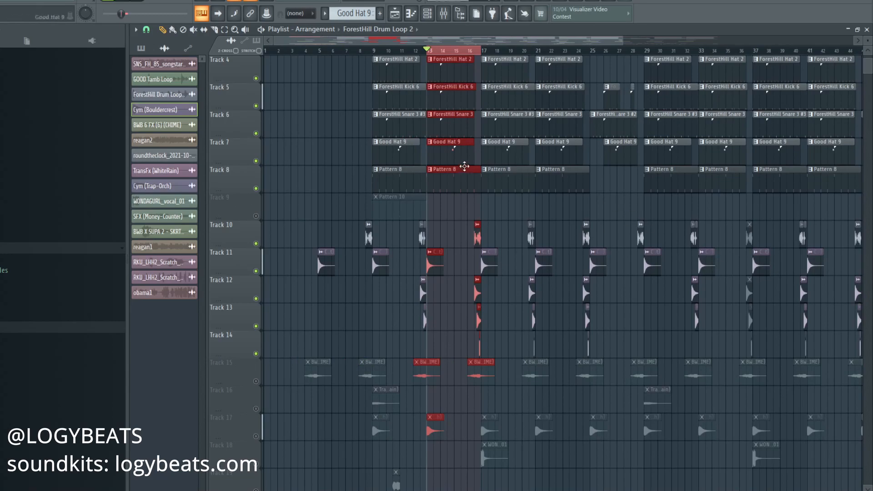
scroll(424, 54, up, 6)
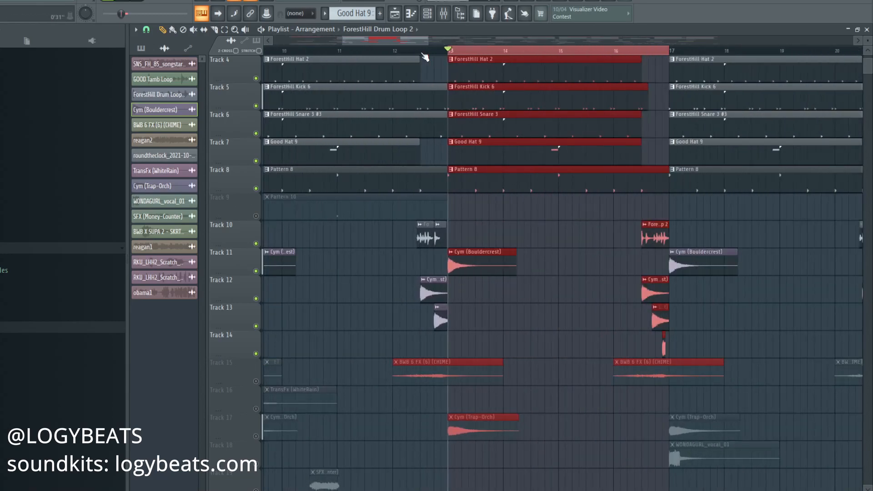
click(424, 49)
scroll(424, 51, down, 3)
scroll(420, 53, up, 3)
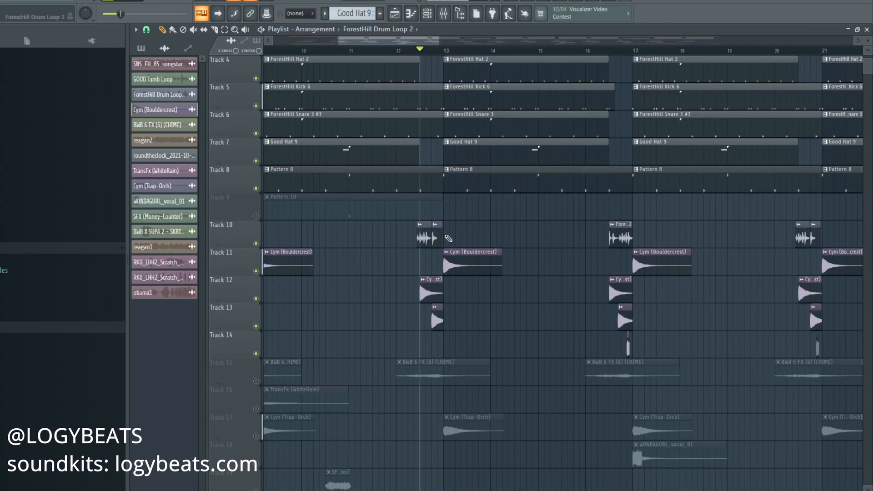
Mark bars 9 to 17 and the section up to bar 25 with temporary time selections.
drag(637, 55, 426, 68)
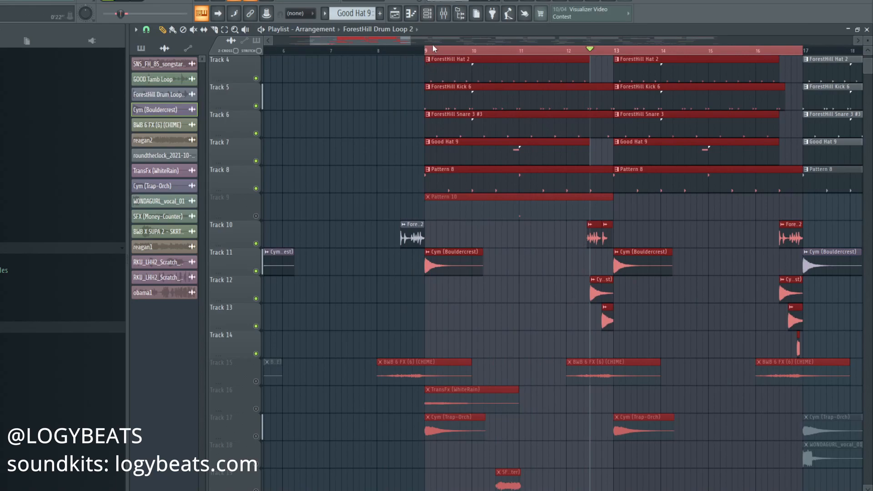
scroll(432, 45, down, 3)
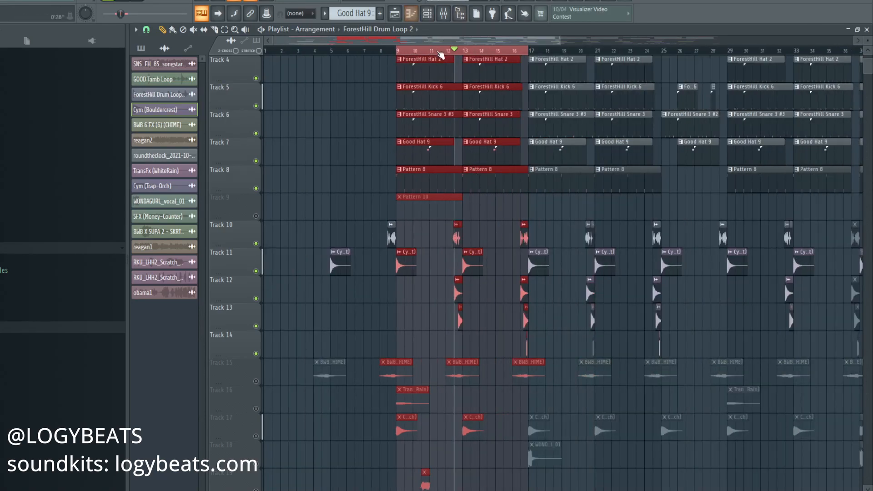
scroll(468, 46, up, 3)
scroll(476, 204, down, 1)
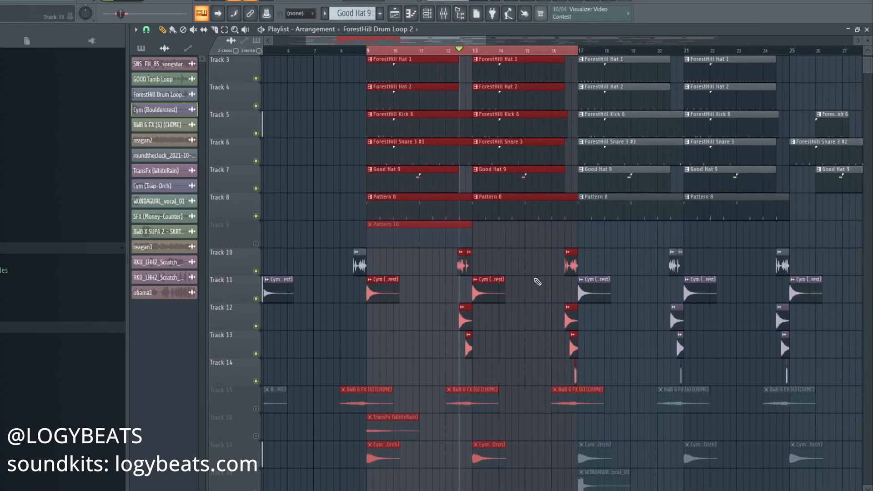
drag(369, 52, 792, 49)
click(439, 51)
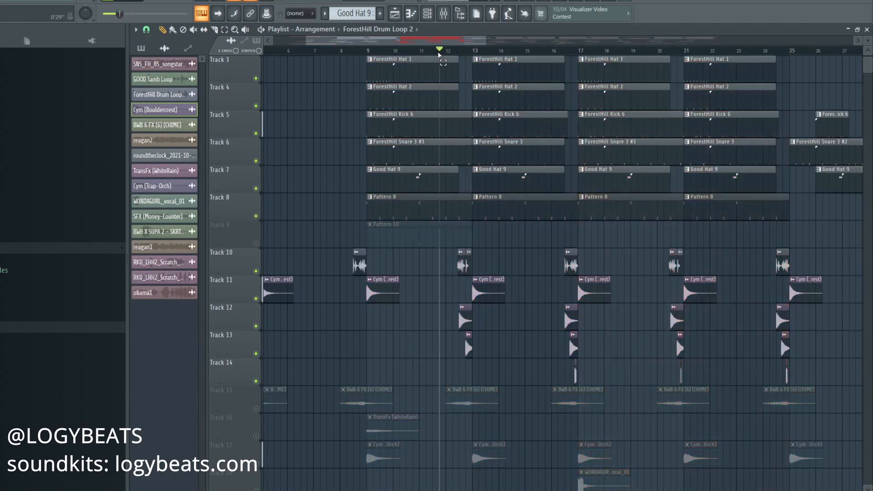
Play the transition into bar 13 with the ForestHill Drum Loop 2 and Cym (Bouldercrest) clips.
click(463, 316)
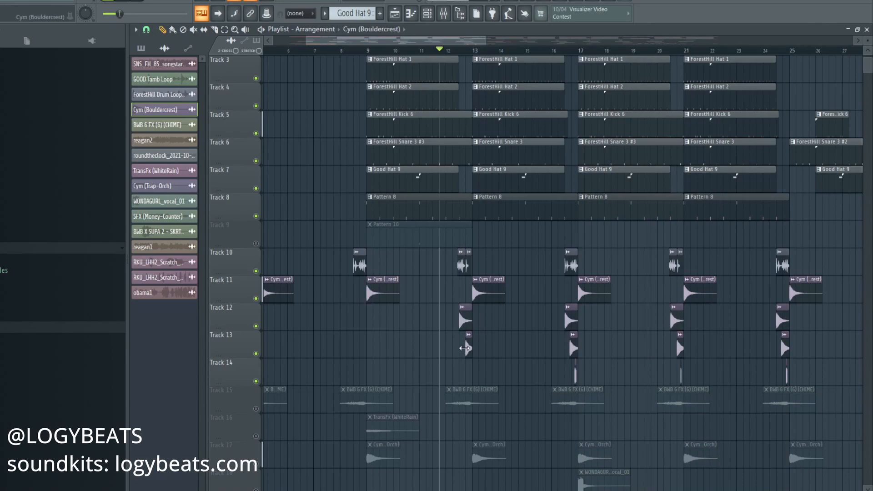
scroll(462, 54, up, 3)
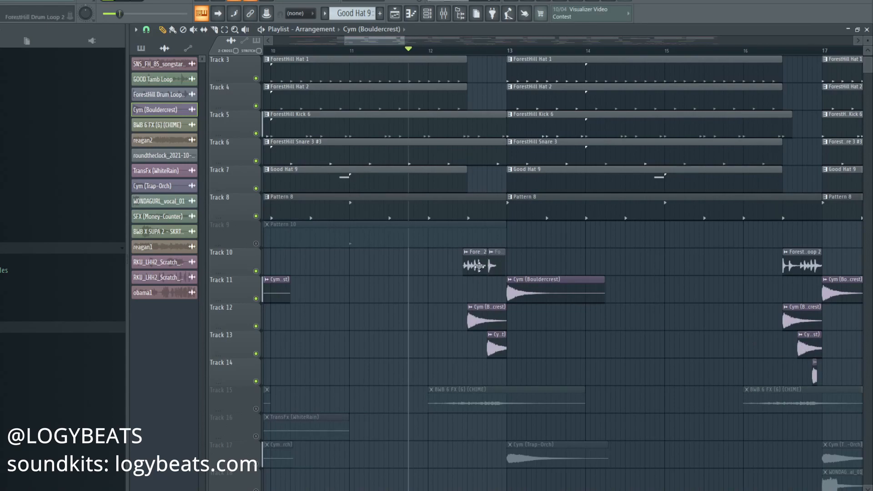
drag(344, 50, 351, 54)
key(space)
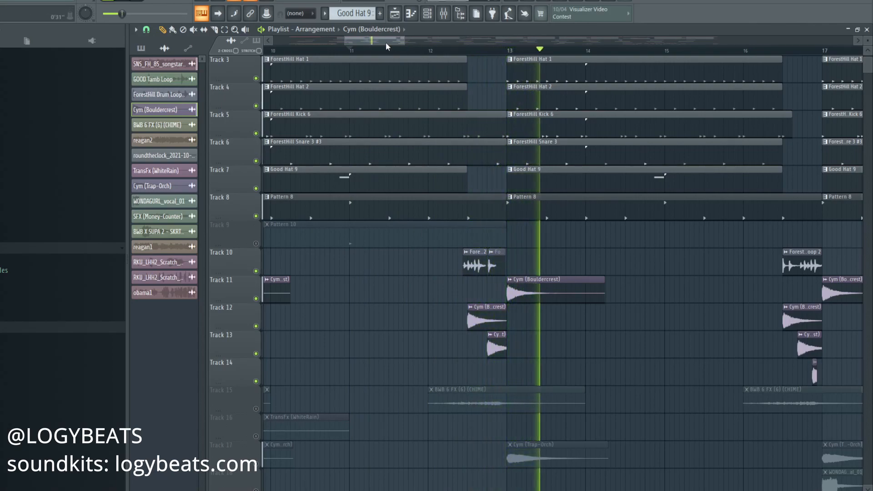
Play the transition into bar 17 from bar 16 with the drum loop and cymbal fills on Tracks 10 to 14.
key(space)
click(404, 150)
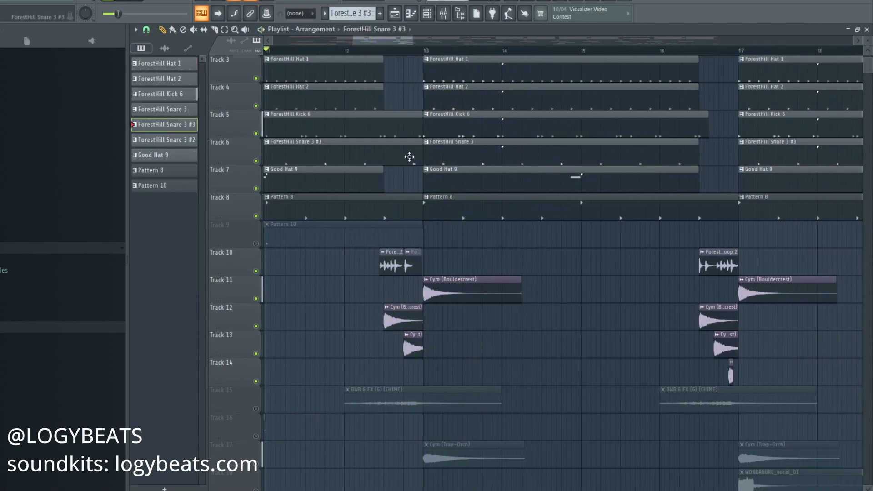
scroll(419, 53, right, 3)
click(523, 49)
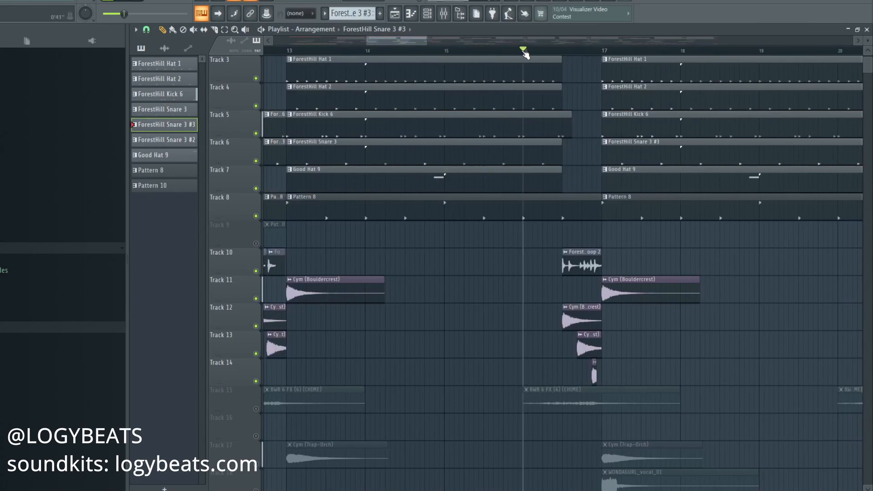
key(space)
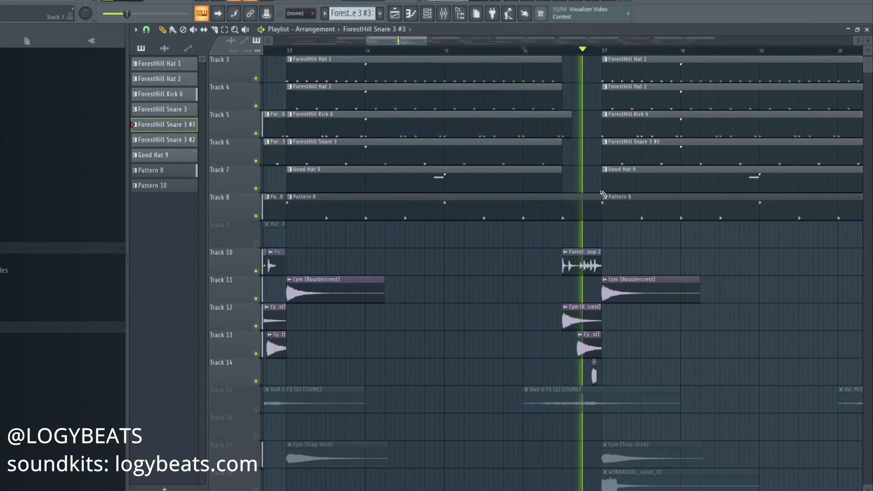
key(space)
Examine how the drum loop and cymbal fills on Tracks 10 to 14 line up with gaps in the drum patterns.
scroll(590, 57, down, 6)
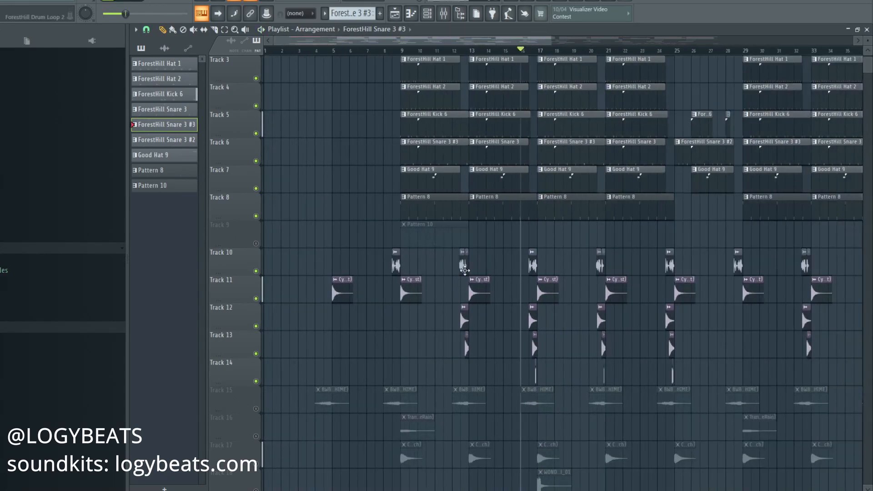
scroll(460, 54, up, 3)
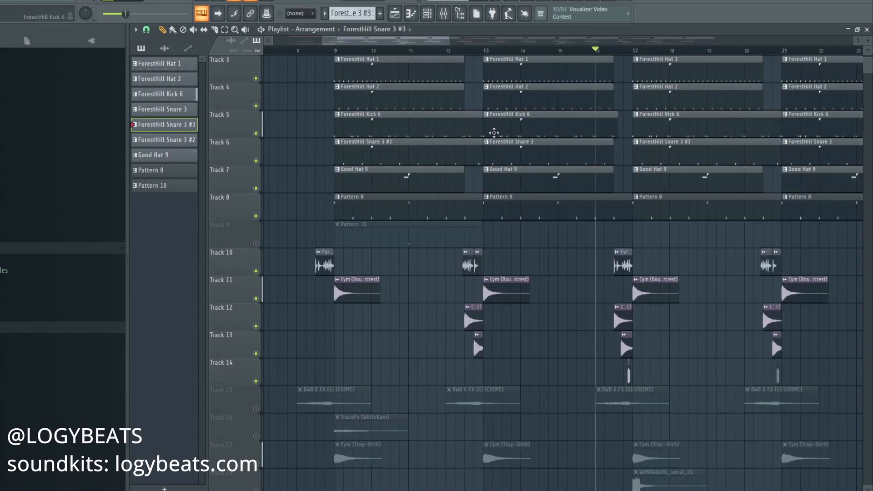
scroll(455, 52, down, 2)
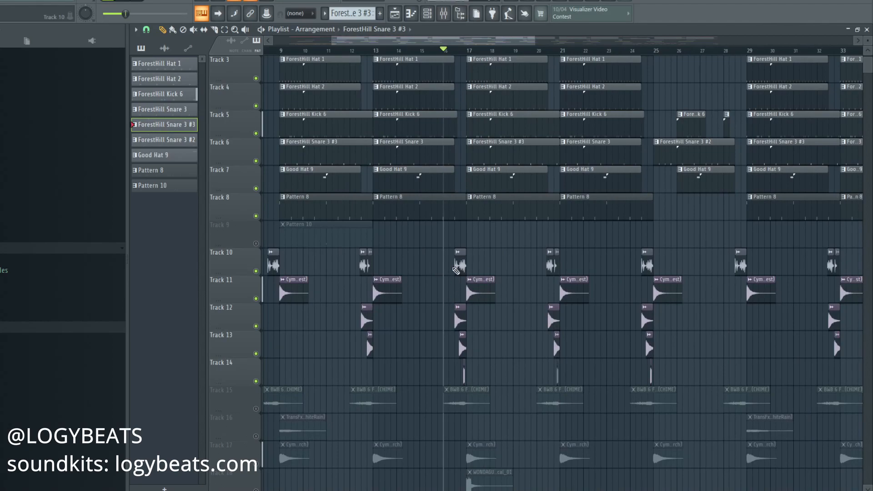
scroll(456, 263, up, 2)
scroll(357, 52, down, 2)
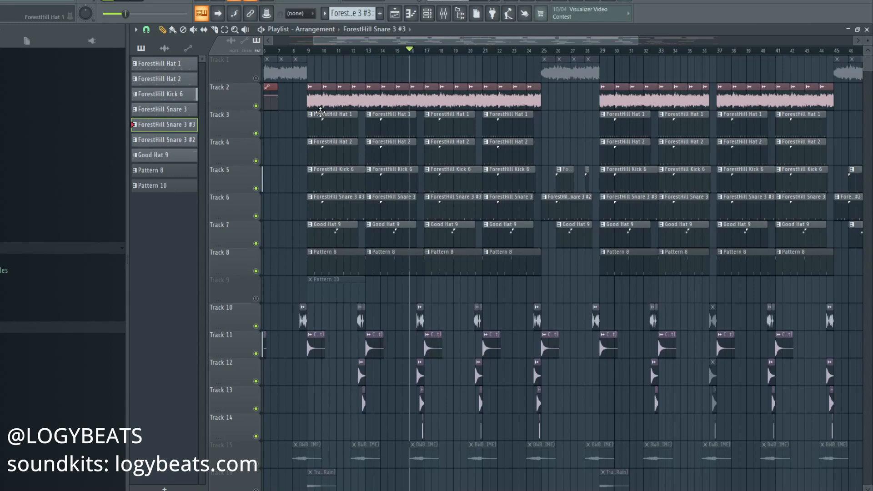
scroll(321, 112, down, 6)
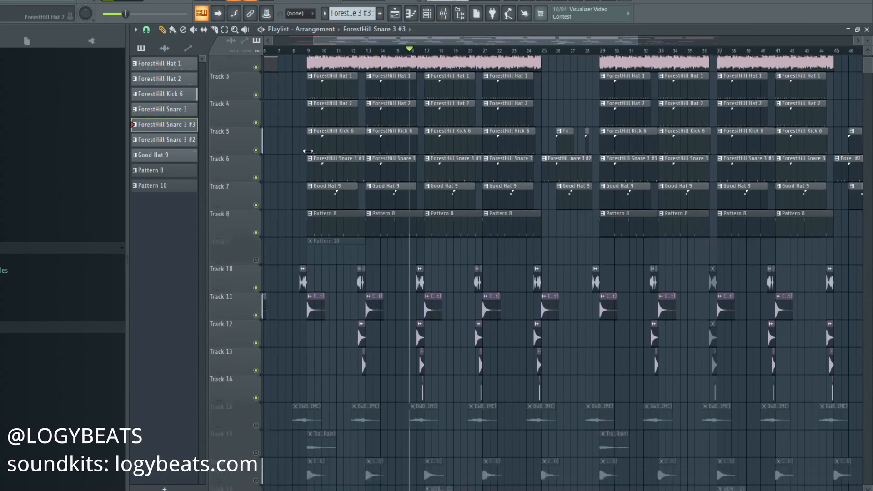
scroll(328, 55, up, 4)
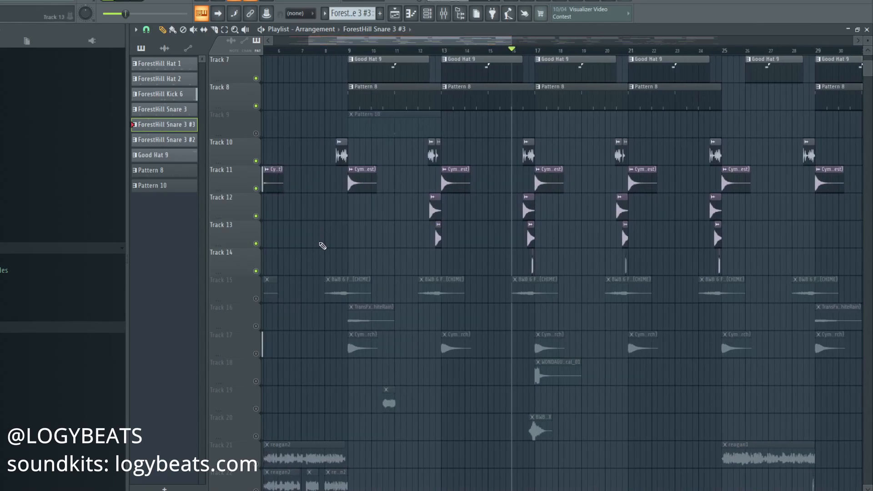
Unmute Track 15, inspect the BWB 6 FX (6) (CHIME) sample and review its repeated placement along the arrangement.
drag(319, 51, 304, 52)
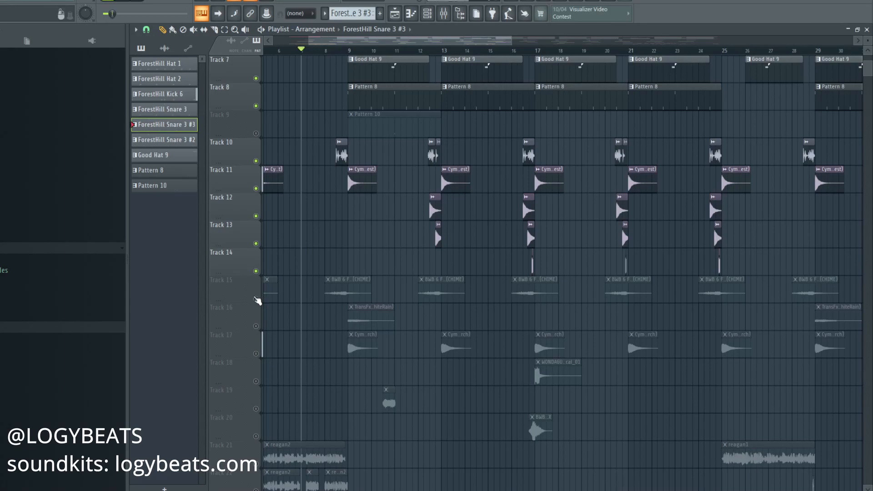
click(256, 299)
double_click(328, 288)
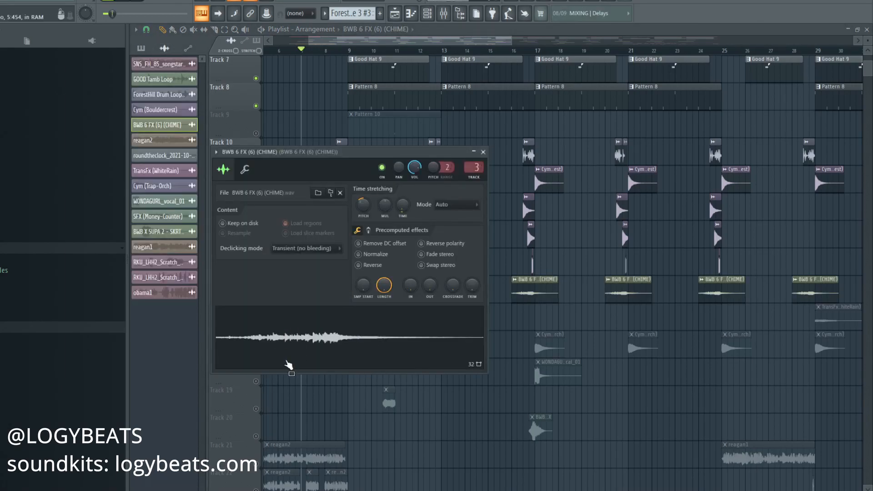
right_click(312, 411)
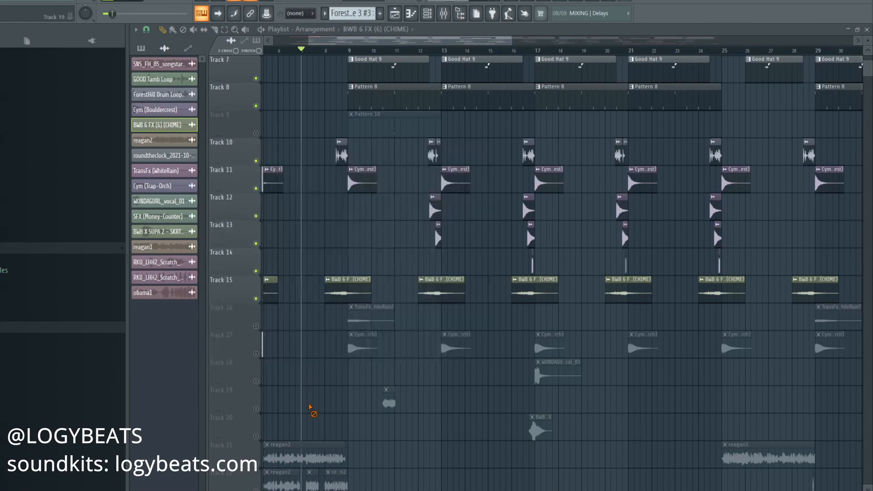
scroll(349, 52, left, 2)
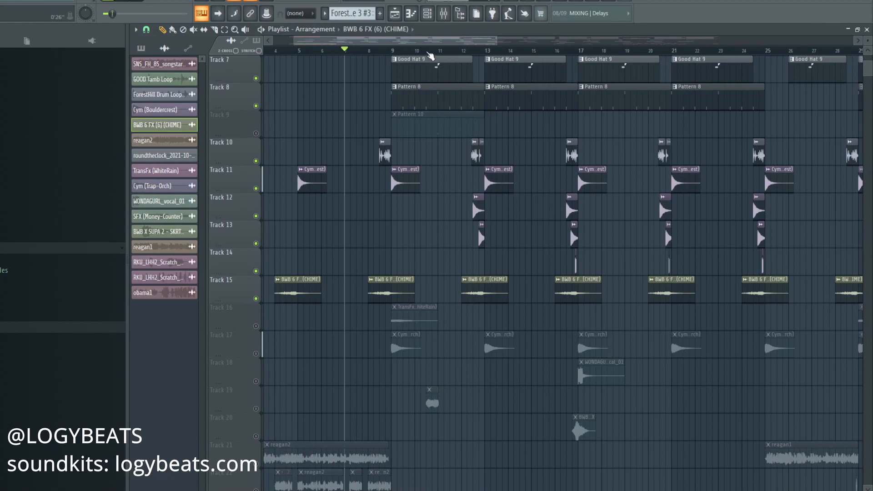
scroll(464, 209, right, 10)
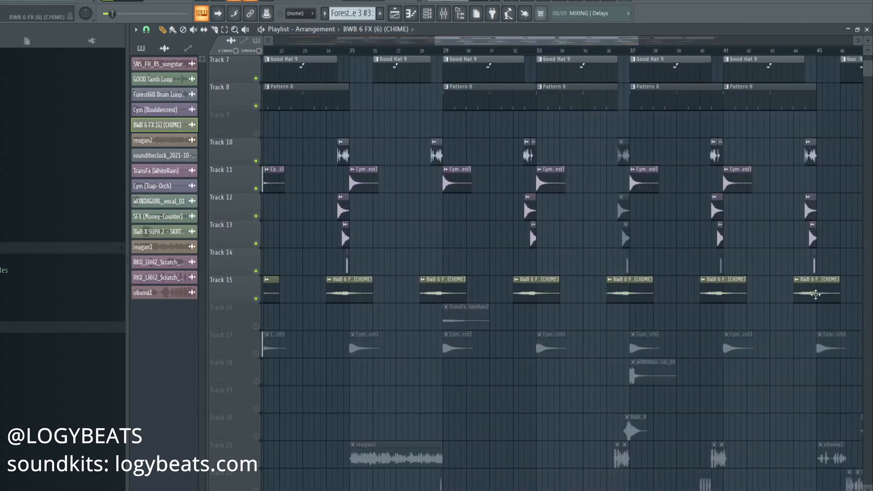
drag(560, 42, 380, 48)
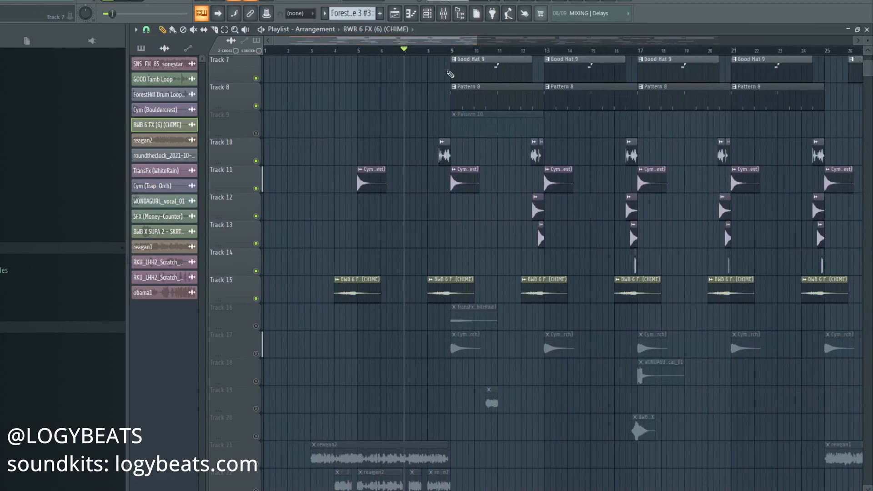
Unmute Tracks 16 and 17 and inspect their Cym (Trap-Orch) and TransFx (WhiteRain) samples.
click(256, 326)
click(256, 354)
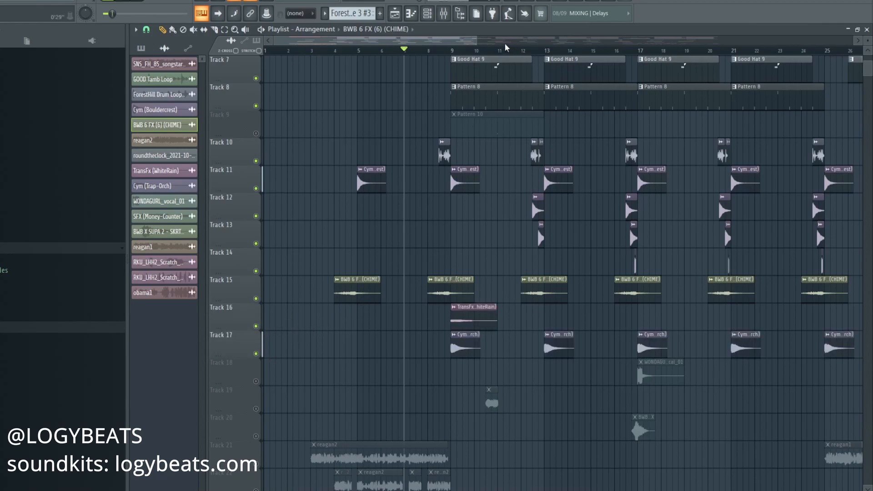
scroll(505, 47, down, 4)
double_click(363, 349)
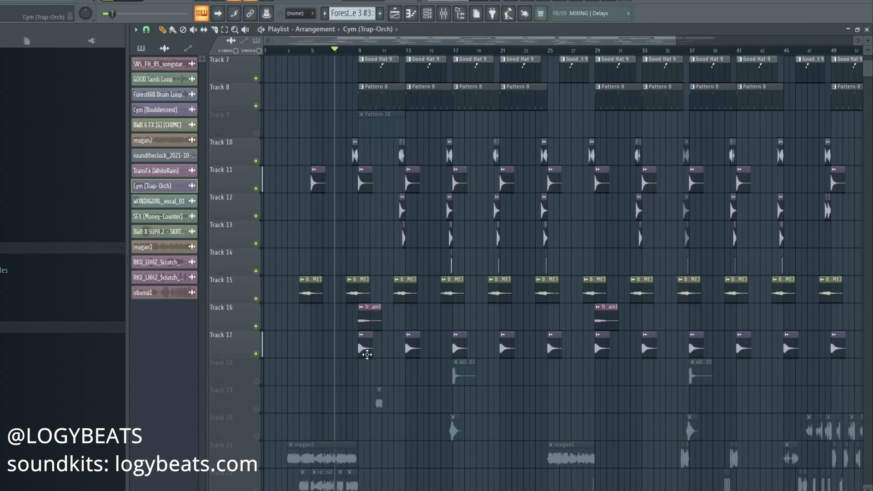
key(Escape)
double_click(370, 318)
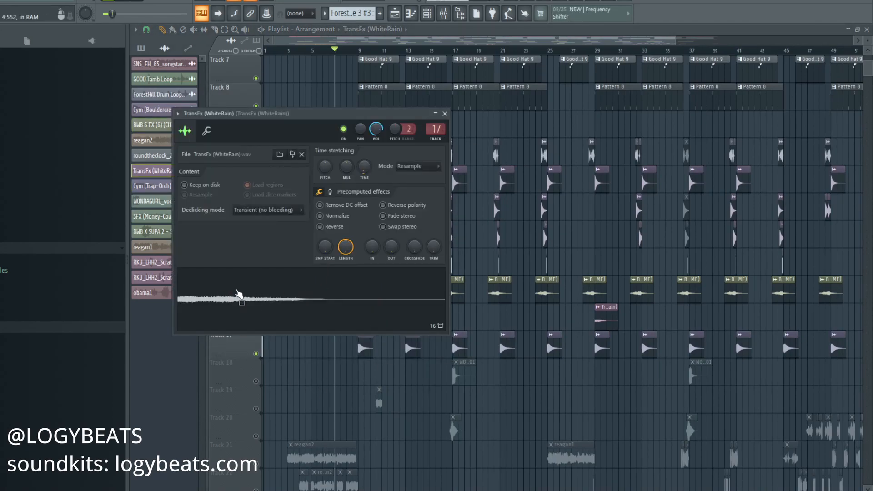
key(Escape)
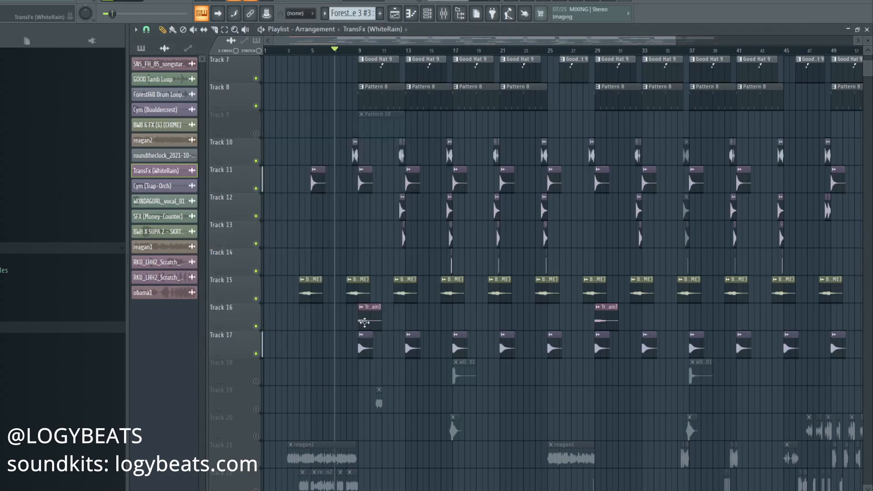
Play from bar 8 through the drop at bar 9 with the chime, TransFx (WhiteRain) and Cym (Trap-Orch) layers.
key(space)
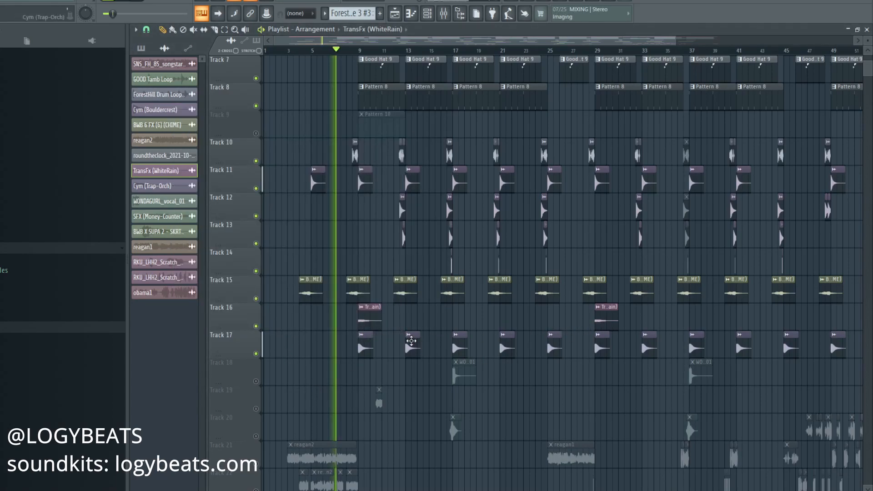
key(space)
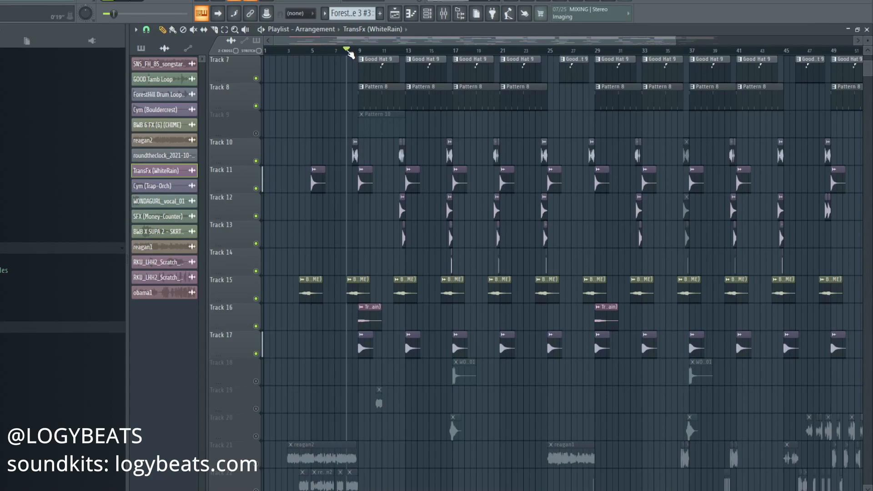
scroll(350, 54, up, 2)
key(space)
scroll(341, 200, up, 3)
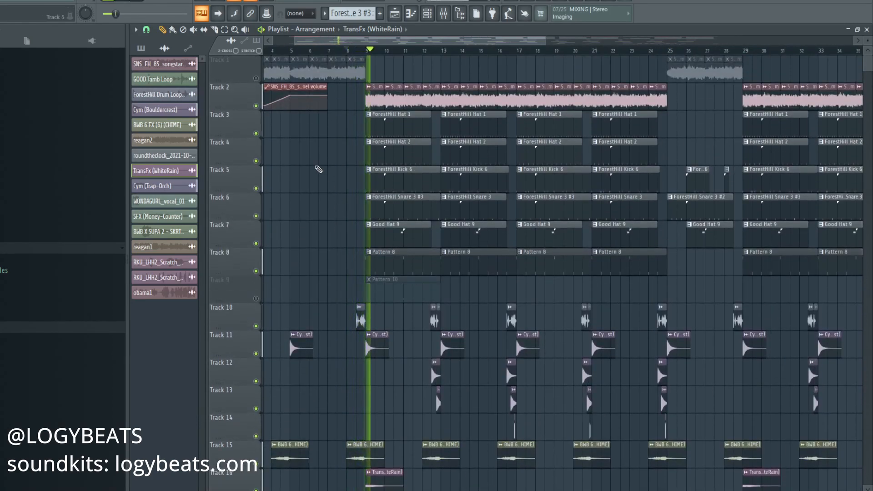
scroll(261, 160, down, 2)
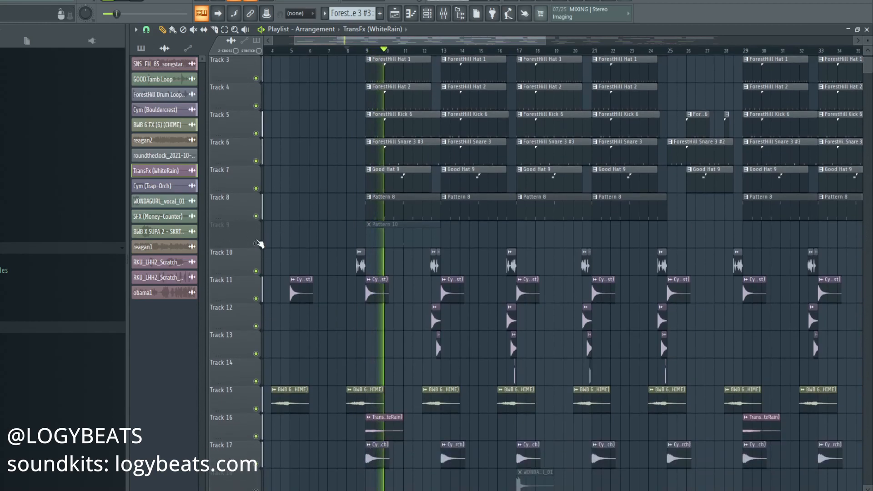
scroll(287, 219, down, 3)
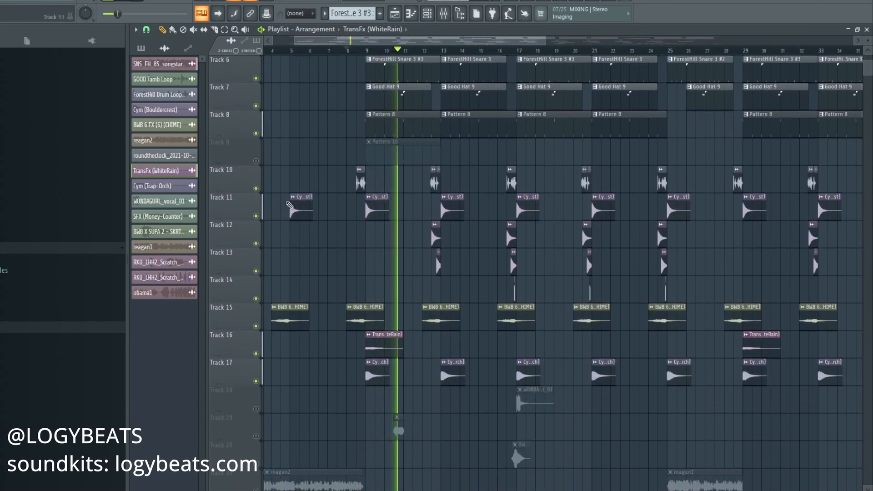
scroll(451, 53, down, 4)
scroll(449, 190, down, 5)
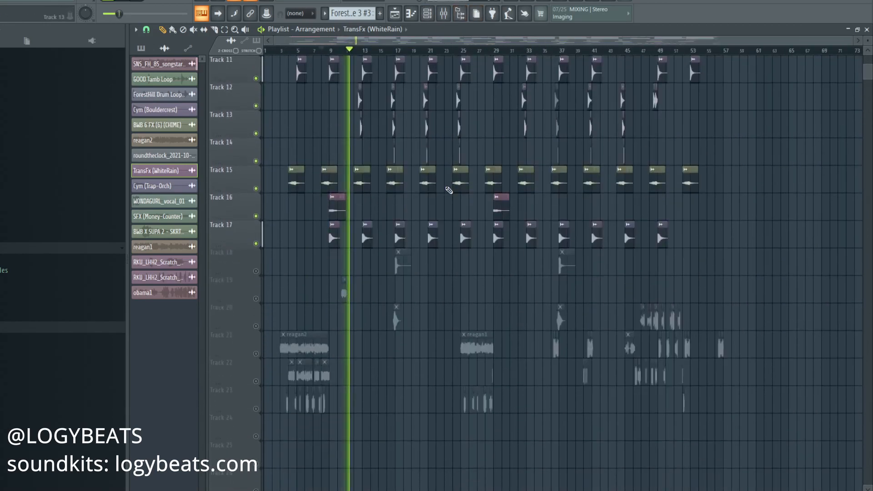
Examine the placement of the transition effects on Tracks 10 to 17 and the muted clips below them.
scroll(449, 190, up, 4)
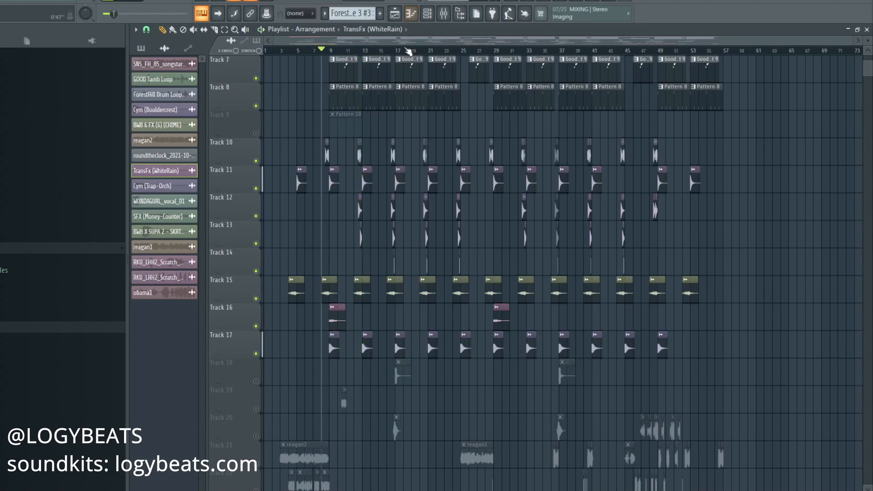
scroll(406, 54, up, 3)
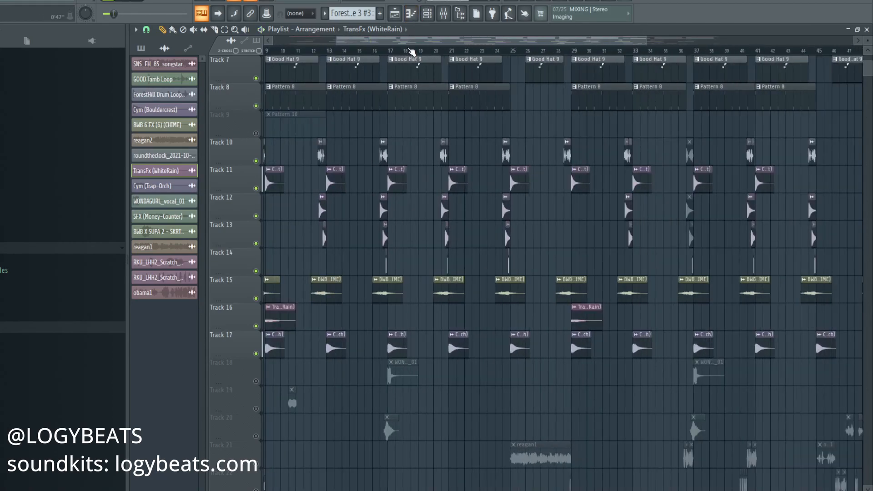
scroll(411, 52, down, 3)
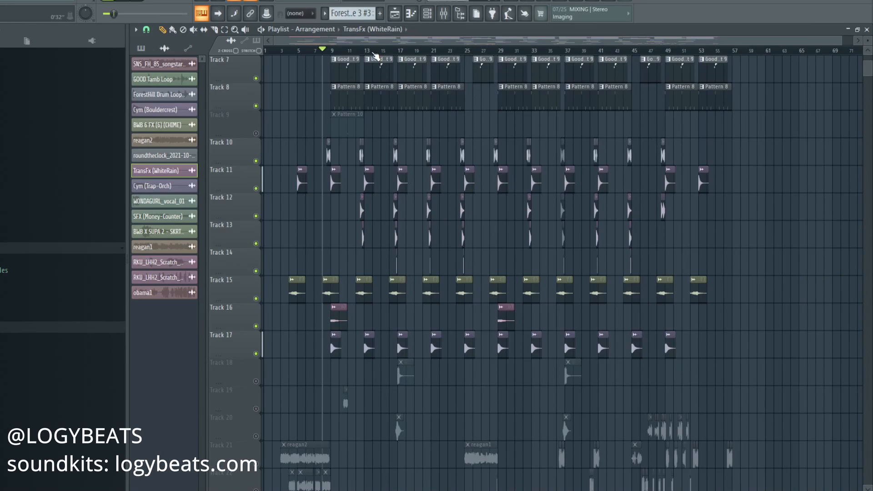
scroll(385, 73, down, 4)
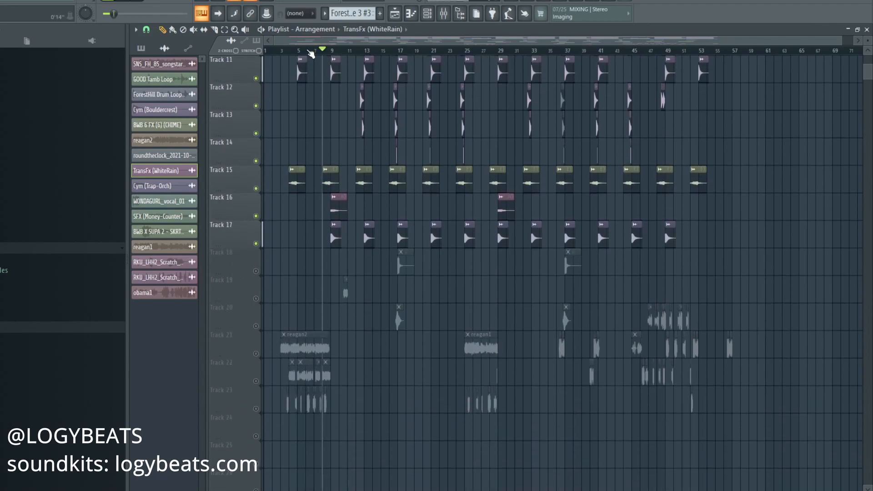
scroll(310, 54, up, 3)
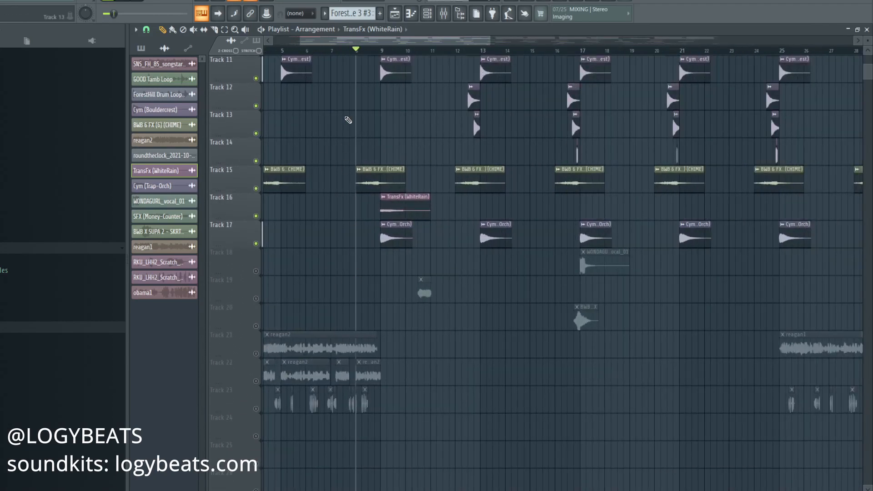
scroll(347, 117, up, 4)
scroll(364, 50, down, 2)
scroll(369, 169, down, 3)
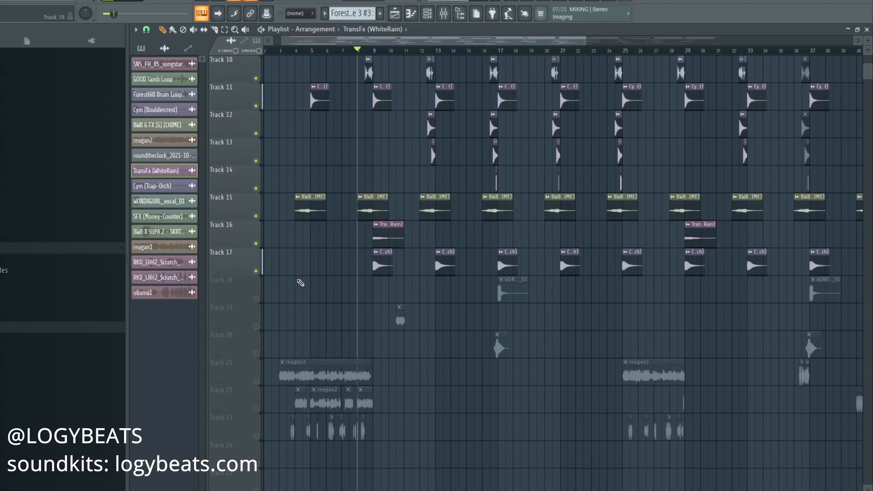
scroll(302, 277, down, 2)
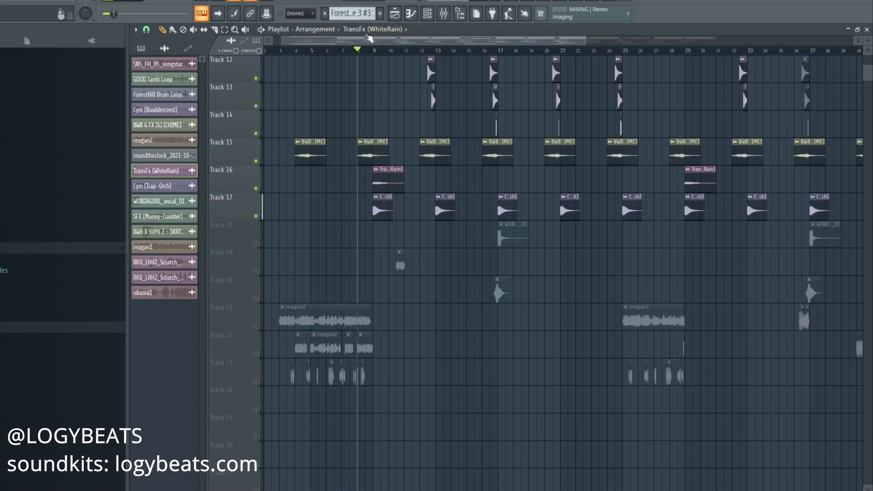
scroll(369, 47, down, 2)
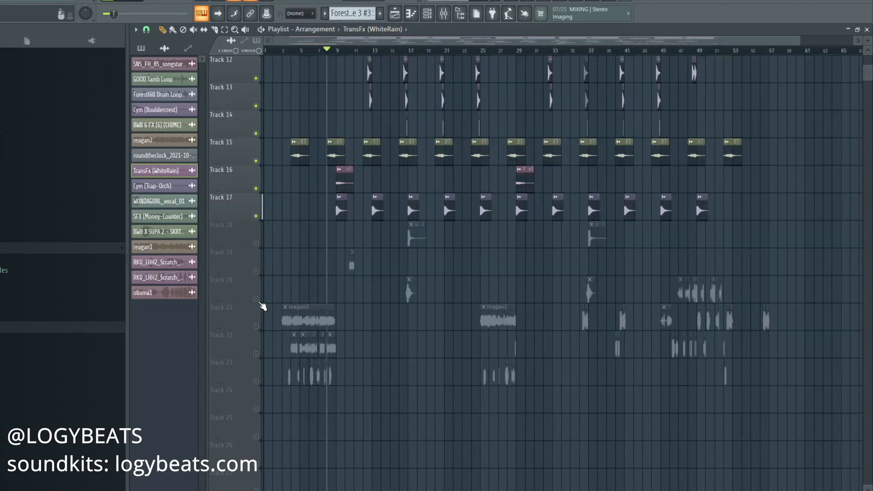
Unmute Tracks 18 to 20 and select the SFX (Money-Counter) clip on Track 19.
click(255, 299)
click(255, 271)
click(255, 244)
scroll(256, 243, up, 4)
scroll(523, 318, up, 3)
scroll(559, 316, down, 7)
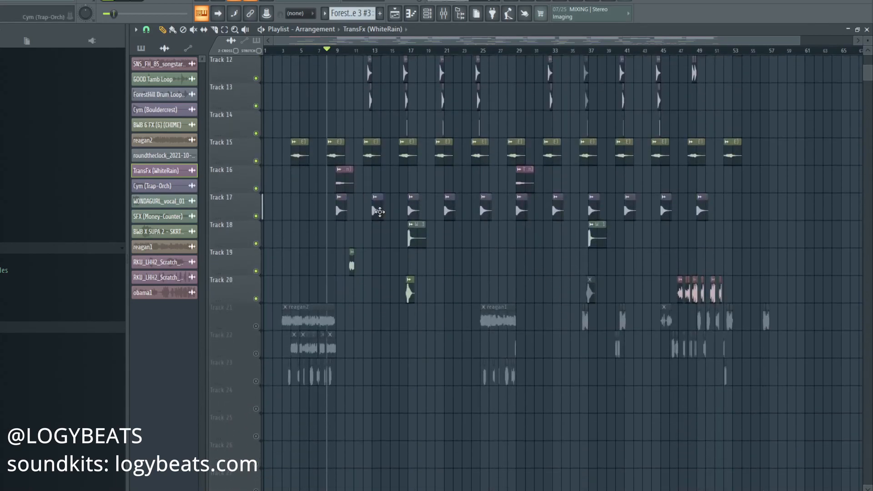
scroll(359, 71, up, 5)
click(353, 315)
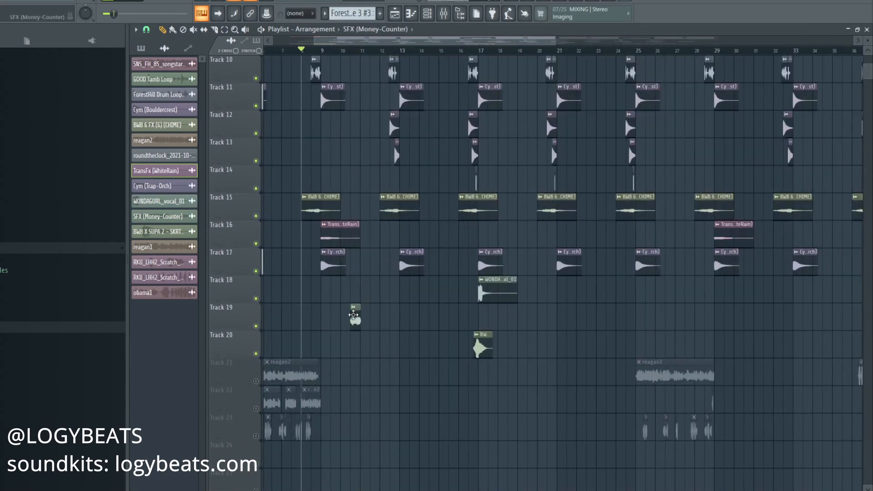
Check the drum and effect tracks and select the WONDAGURL_vocal_01 clip on Track 18 at bar 17.
scroll(353, 315, up, 8)
click(255, 271)
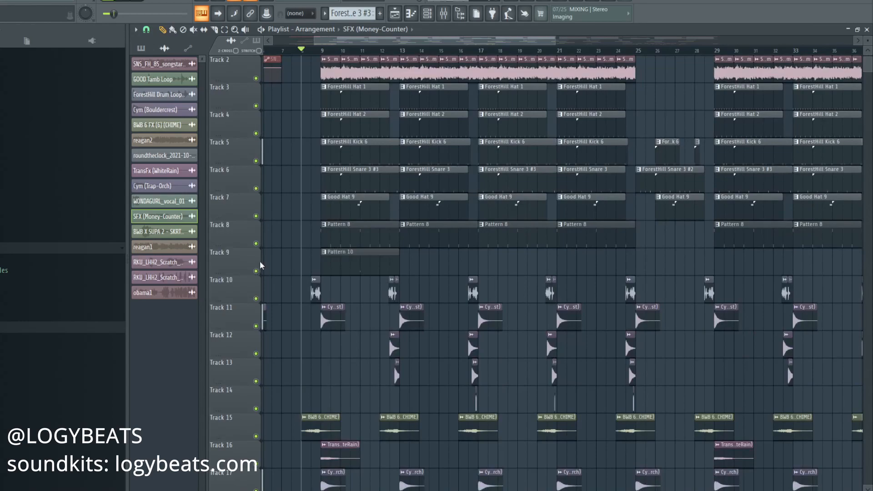
scroll(311, 218, down, 3)
scroll(374, 307, down, 5)
click(498, 289)
Play from bar 8 past bar 17 with the sound effects on Tracks 18 to 20.
key(space)
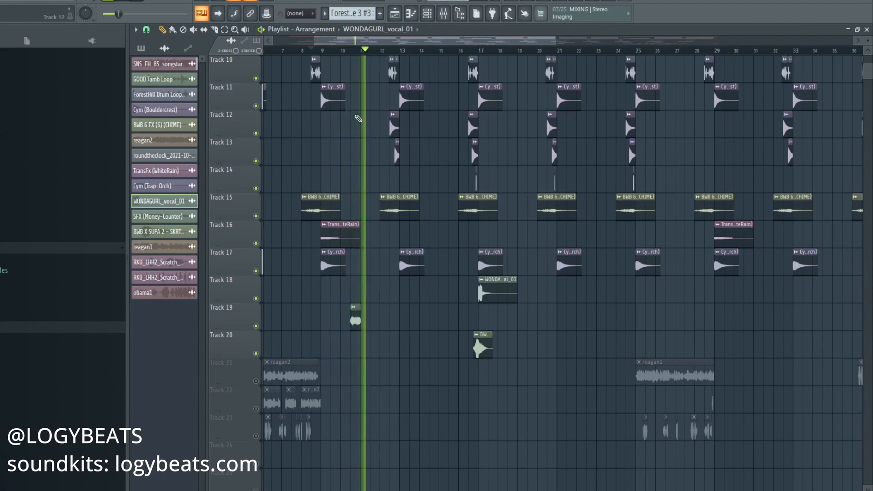
scroll(386, 306, up, 4)
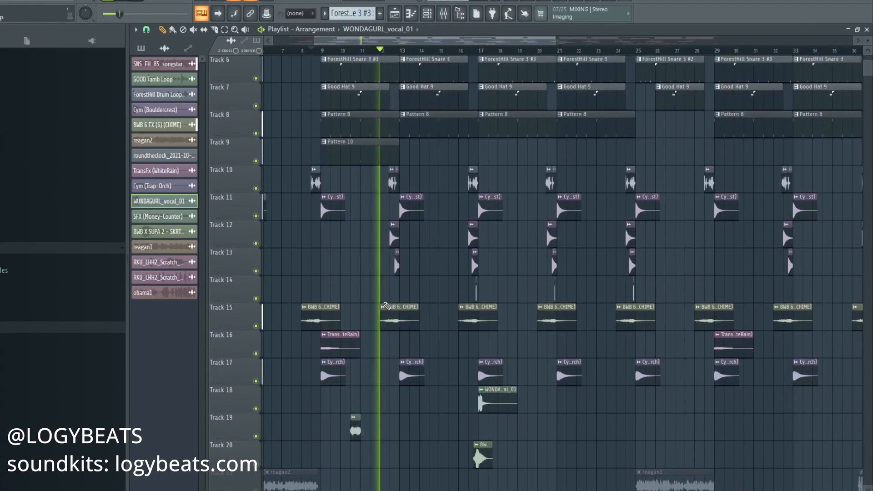
scroll(386, 307, down, 4)
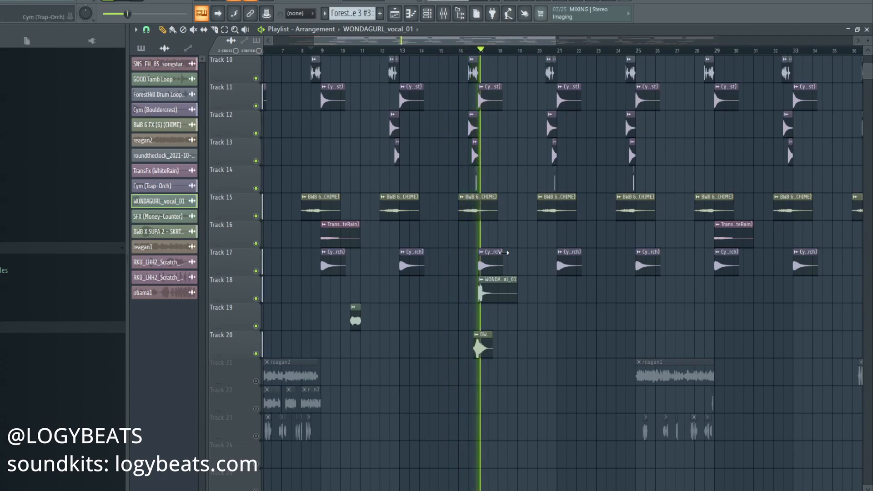
scroll(479, 51, down, 2)
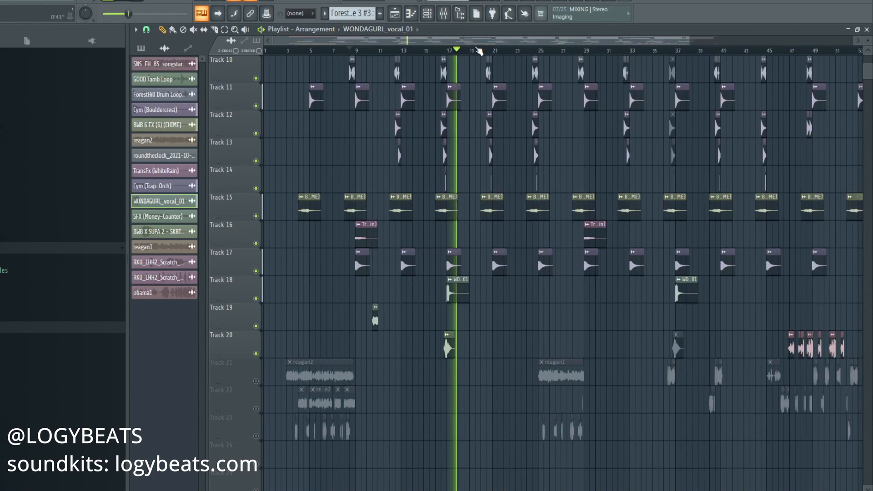
scroll(479, 51, down, 1)
key(space)
Examine the whole arrangement, from the drum patterns down to the muted reagan and obama clips on Tracks 21 to 23.
scroll(487, 199, up, 5)
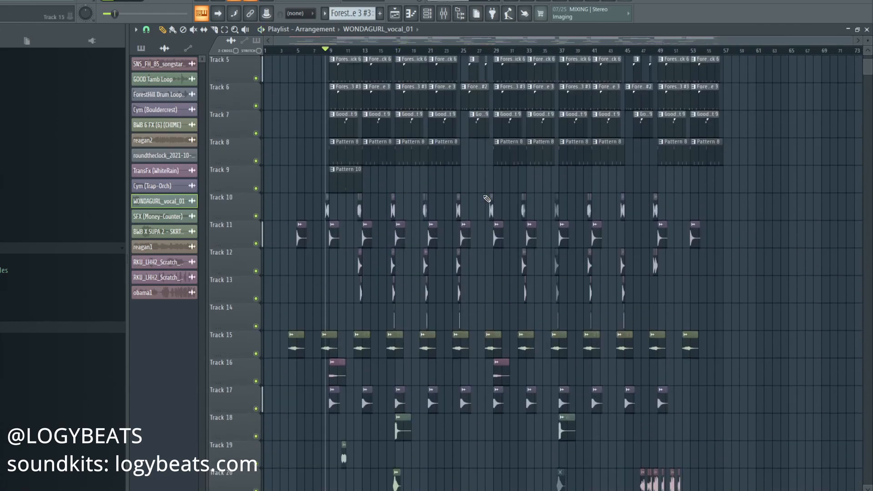
scroll(487, 199, up, 4)
scroll(503, 162, down, 8)
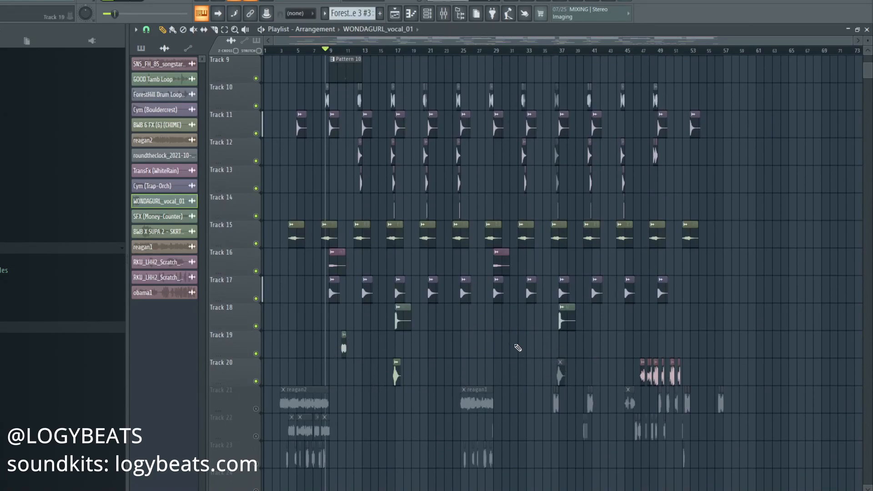
scroll(492, 381, up, 5)
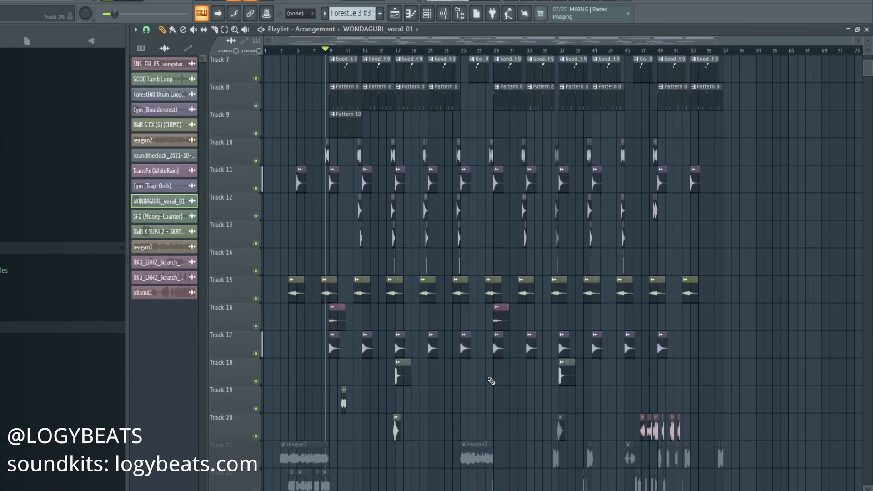
scroll(486, 379, down, 5)
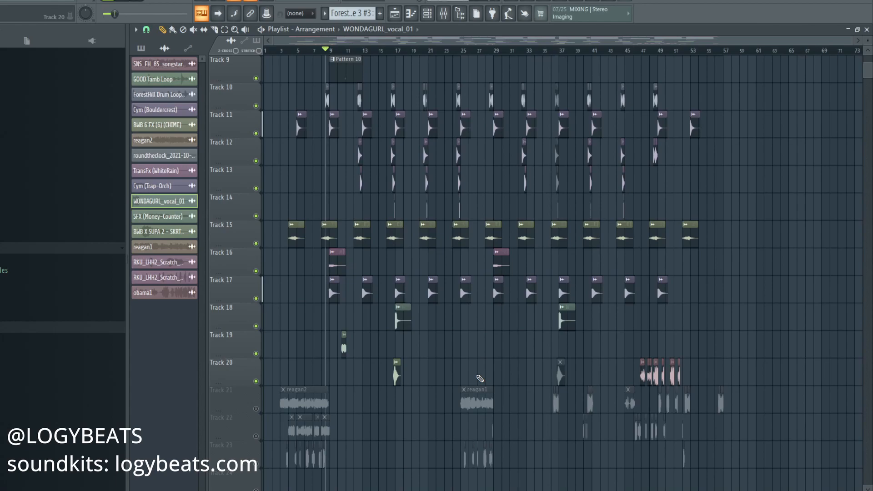
scroll(480, 378, up, 4)
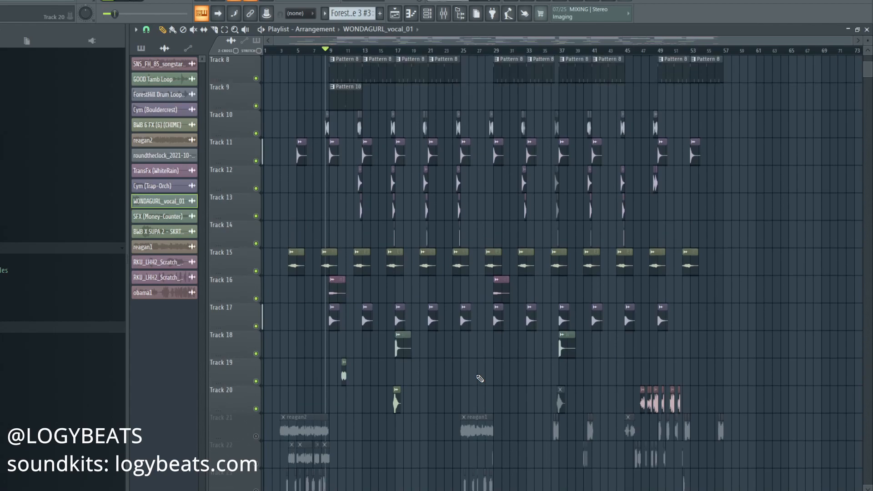
scroll(480, 378, down, 4)
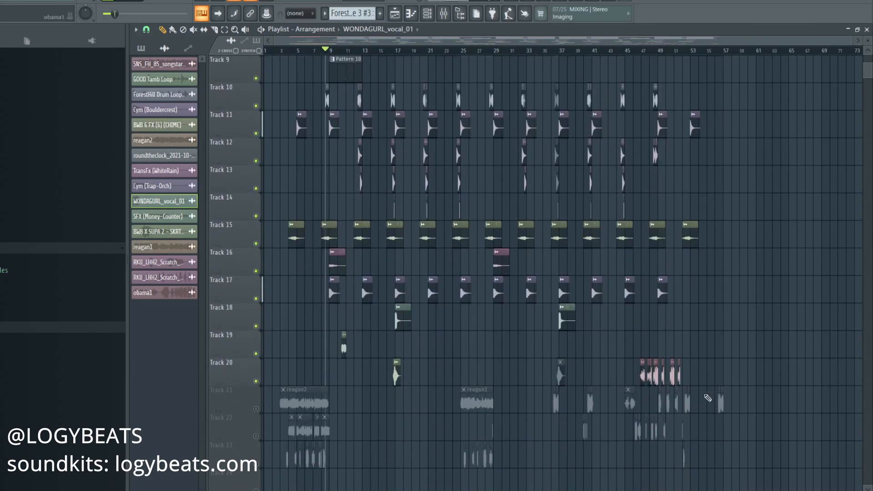
scroll(296, 392, up, 6)
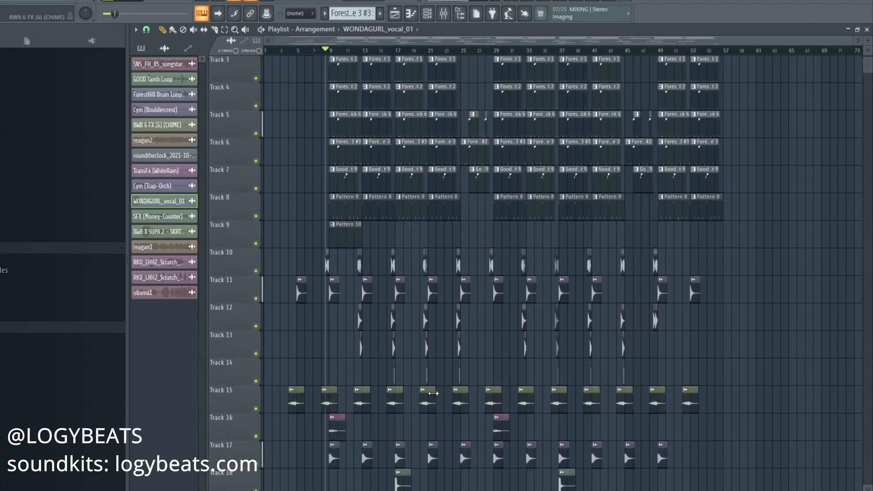
Unmute Tracks 21 to 23 and mute Tracks 21 and 23 again.
scroll(437, 376, down, 7)
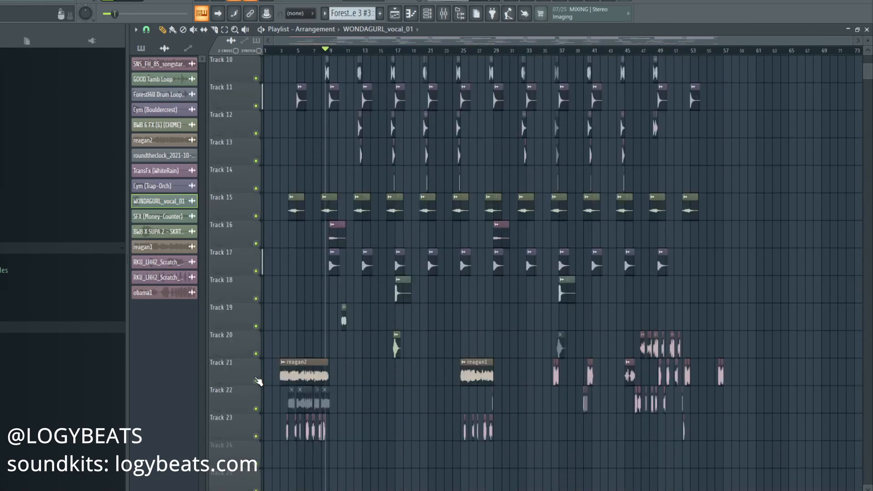
scroll(341, 316, up, 9)
scroll(341, 316, down, 11)
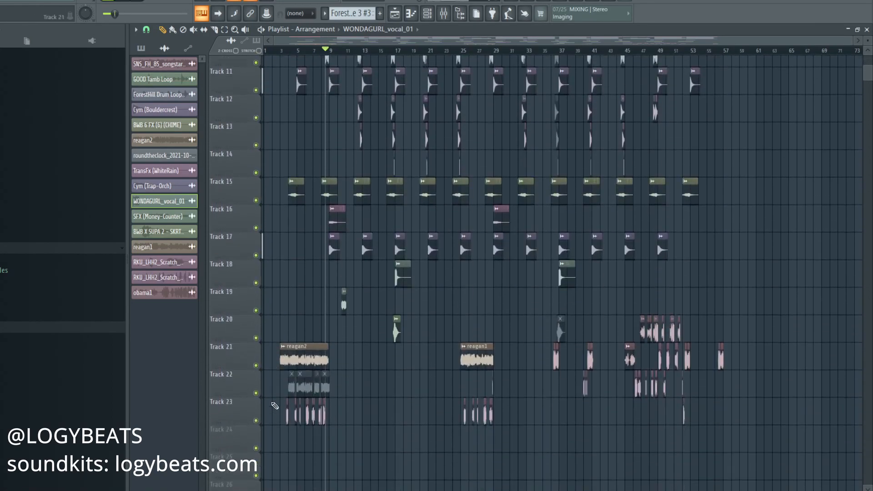
click(256, 326)
click(256, 382)
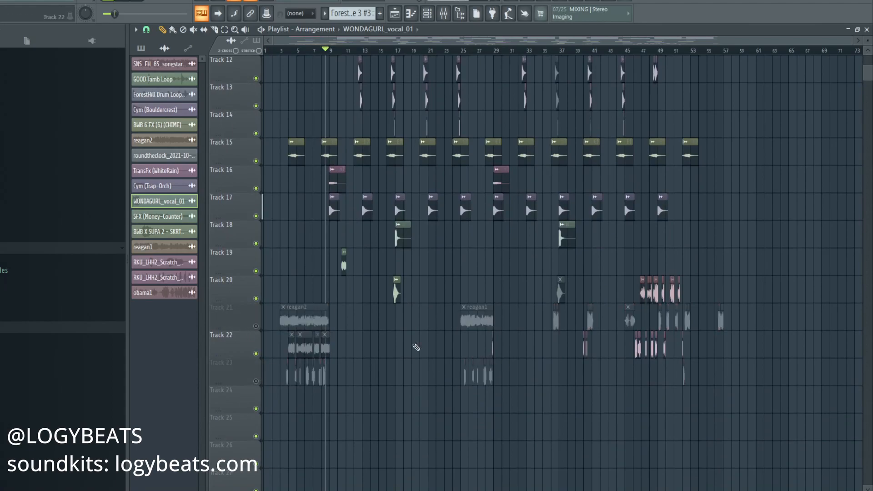
Place the playhead at bar 24, just before the melody breakdown on Track 1.
scroll(486, 351, up, 11)
click(454, 50)
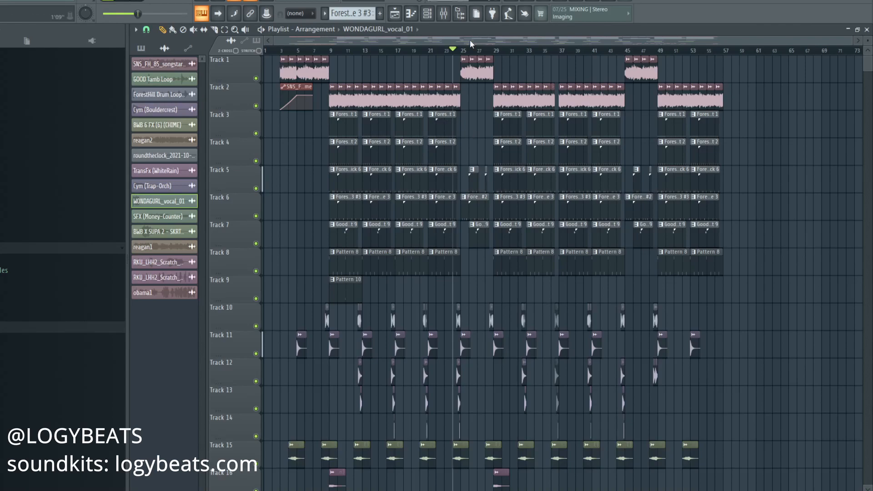
scroll(470, 50, up, 4)
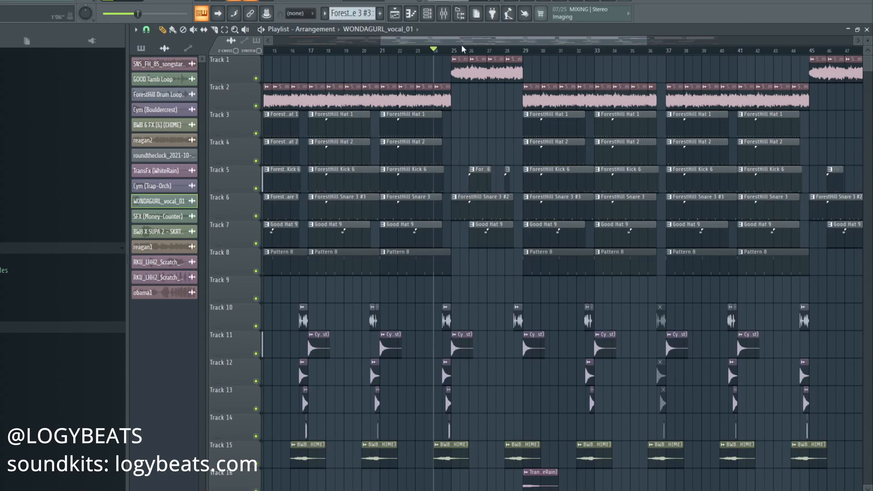
scroll(463, 47, up, 2)
Open the ForestHill Snare 3 #2 pattern from bar 25 in the piano roll, inspect its C5 notes and return to the playlist.
click(496, 216)
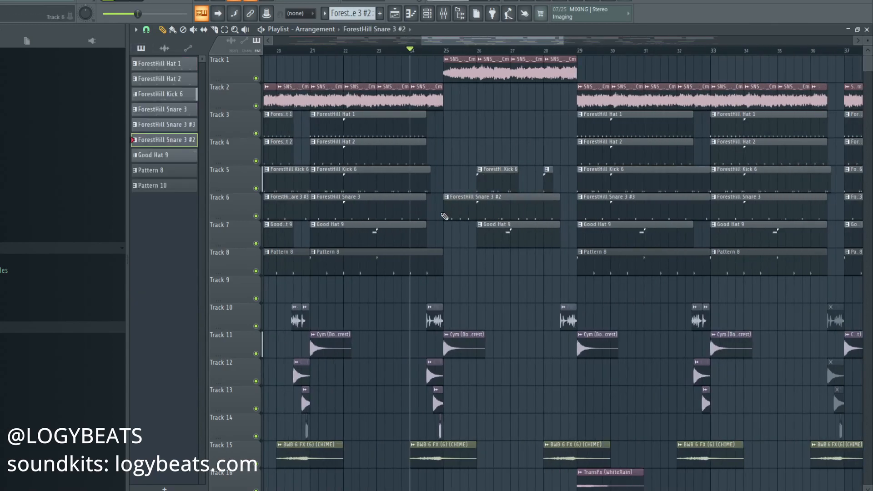
double_click(483, 212)
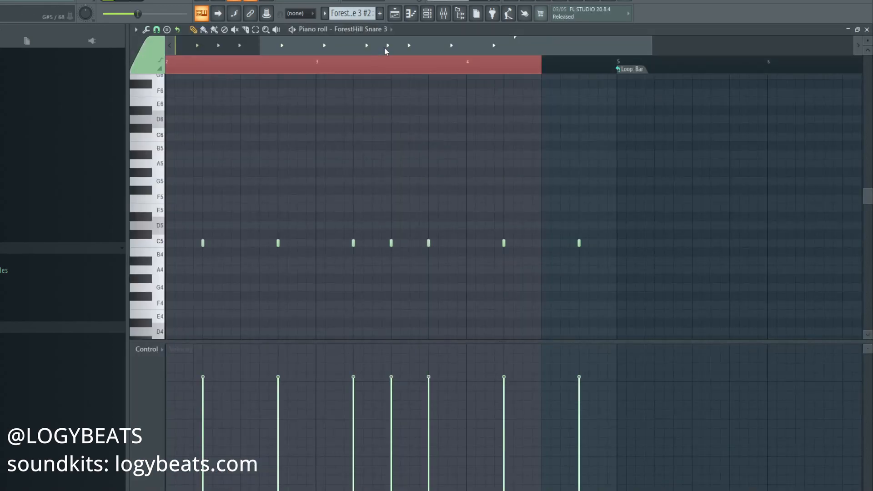
click(163, 245)
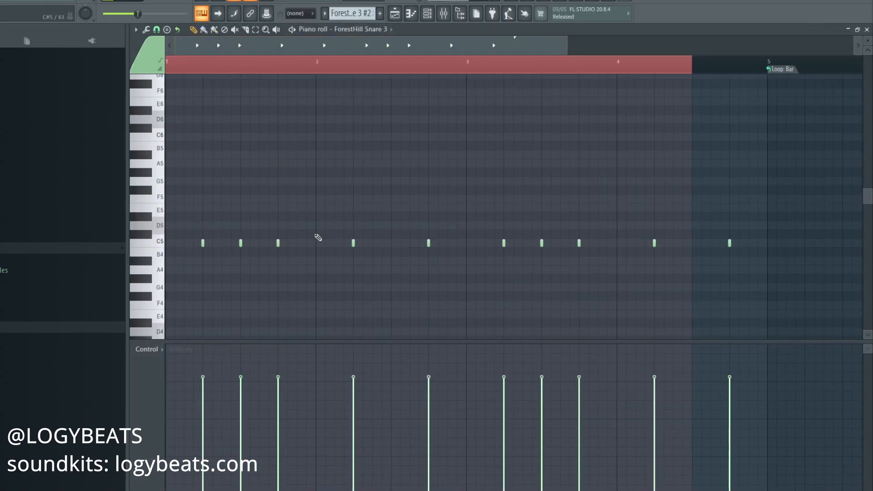
click(395, 14)
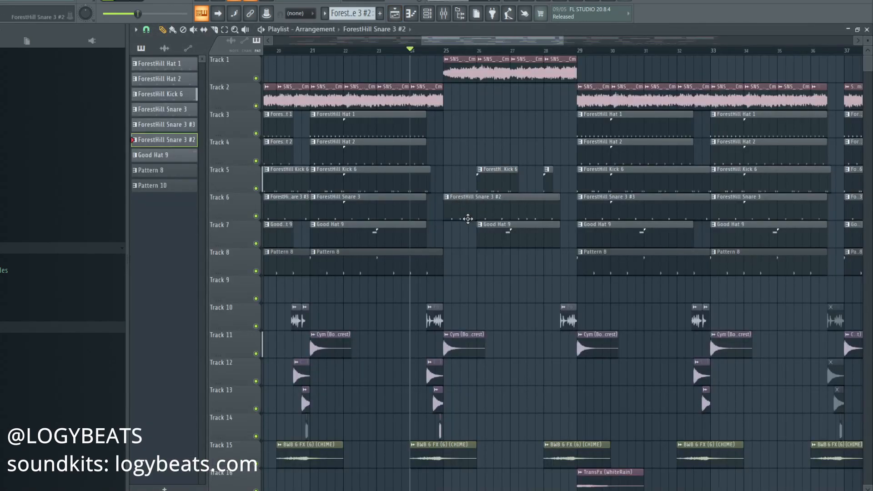
Move the playhead back to bar 23 and on to bar 24 to review the transition into the bar 25 breakdown.
click(377, 51)
scroll(377, 53, down, 3)
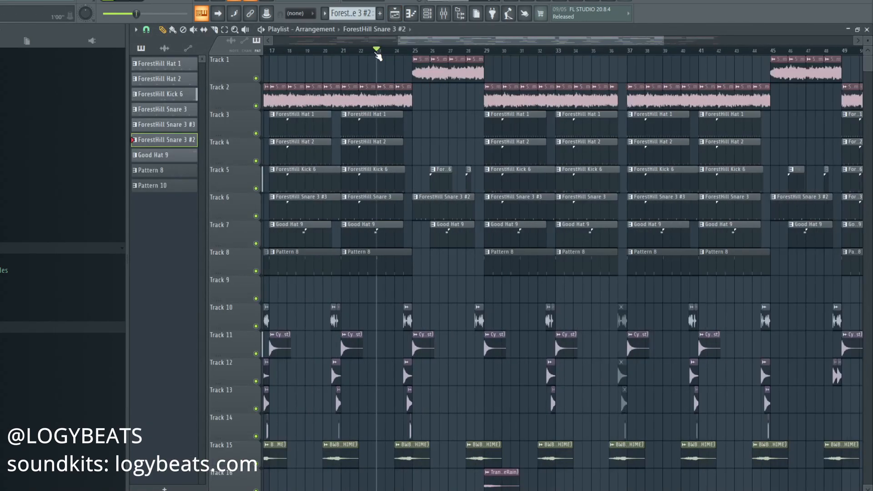
scroll(412, 52, down, 2)
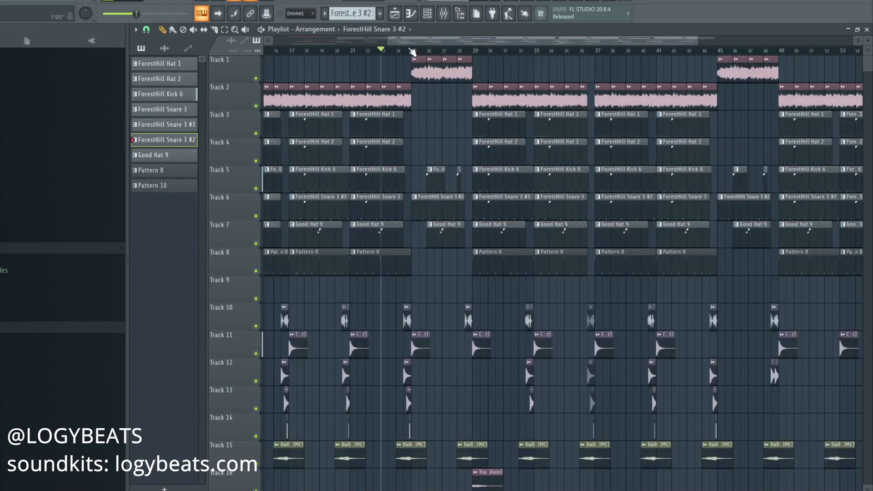
scroll(412, 52, up, 3)
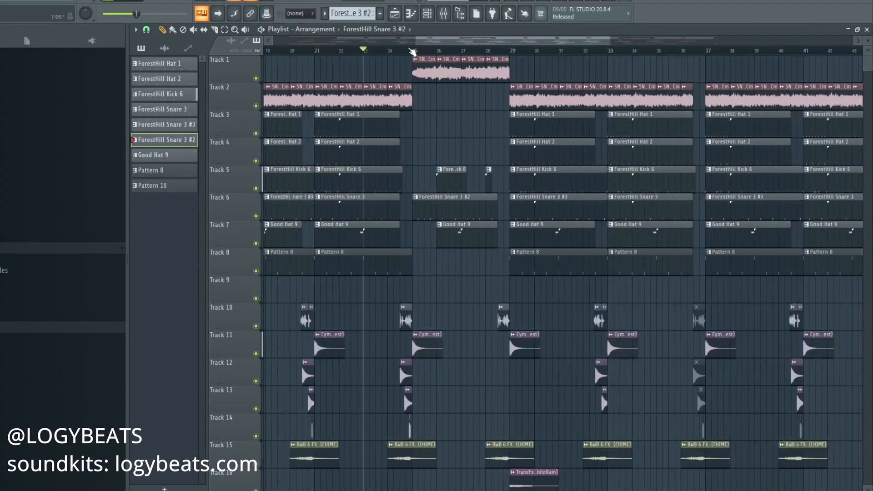
click(387, 51)
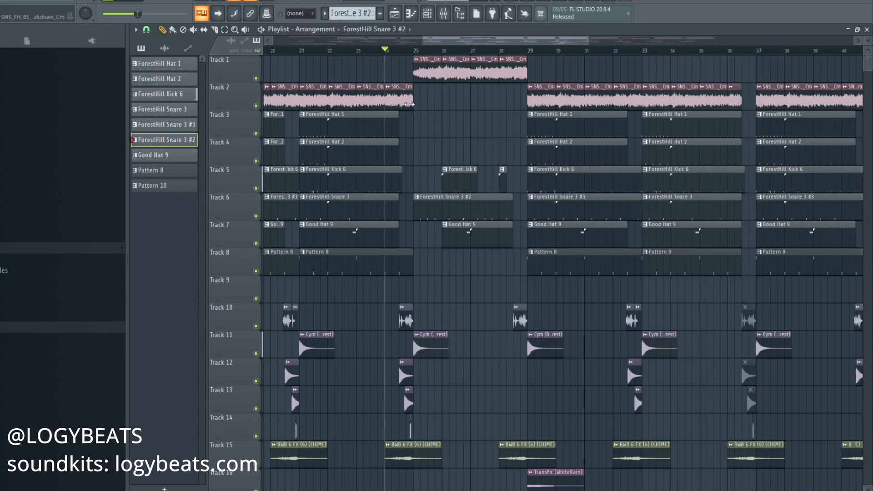
Highlight the breakdown at bars 25 to 29 and the section at bars 29 to 45, and clear the selection.
scroll(414, 60, down, 1)
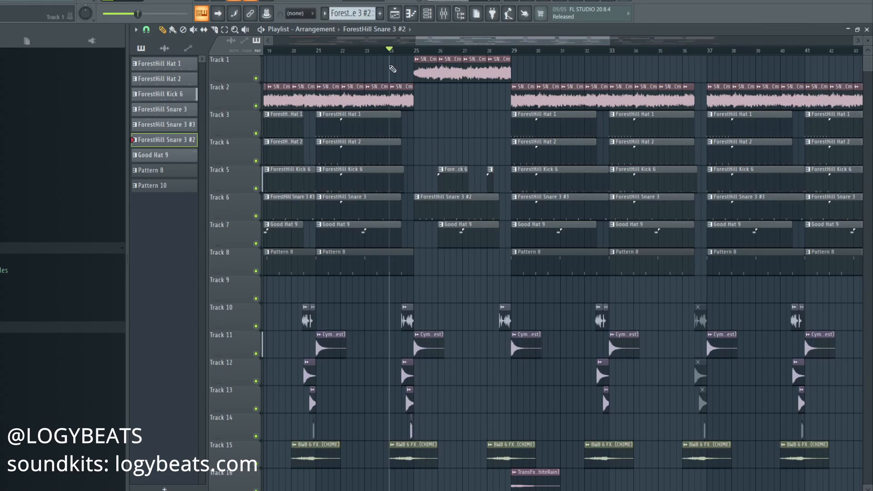
scroll(416, 59, down, 3)
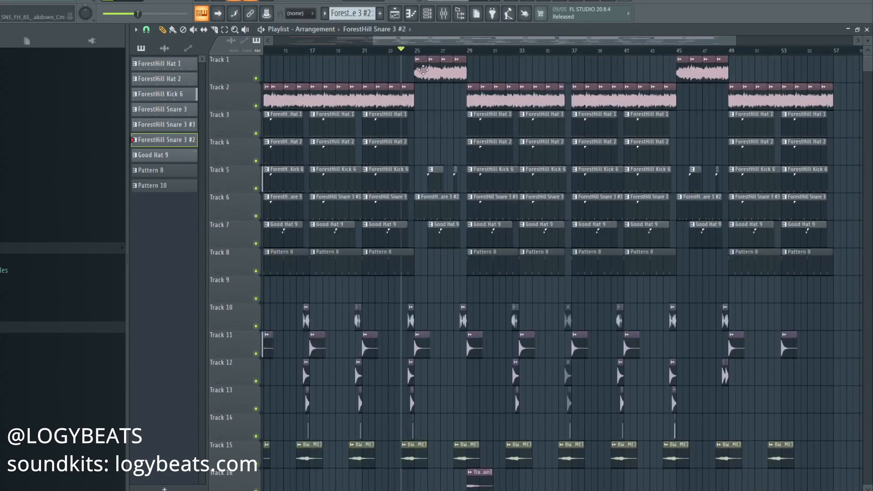
scroll(405, 147, left, 4)
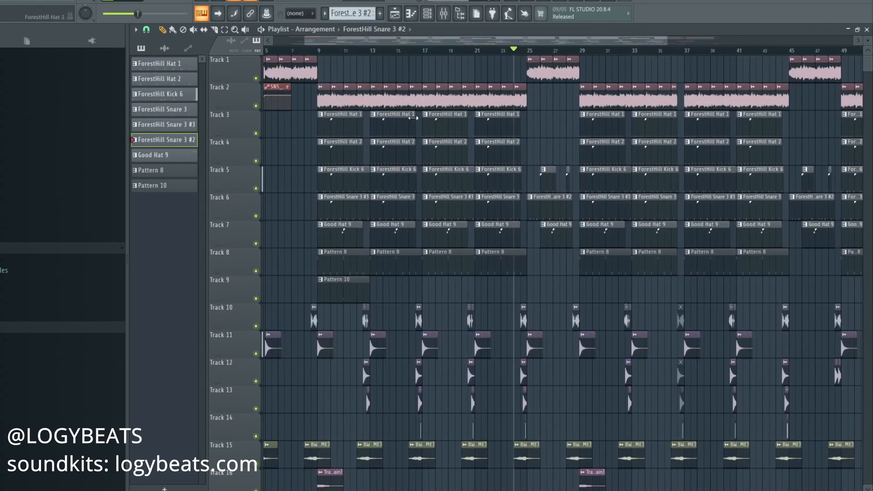
scroll(442, 53, down, 2)
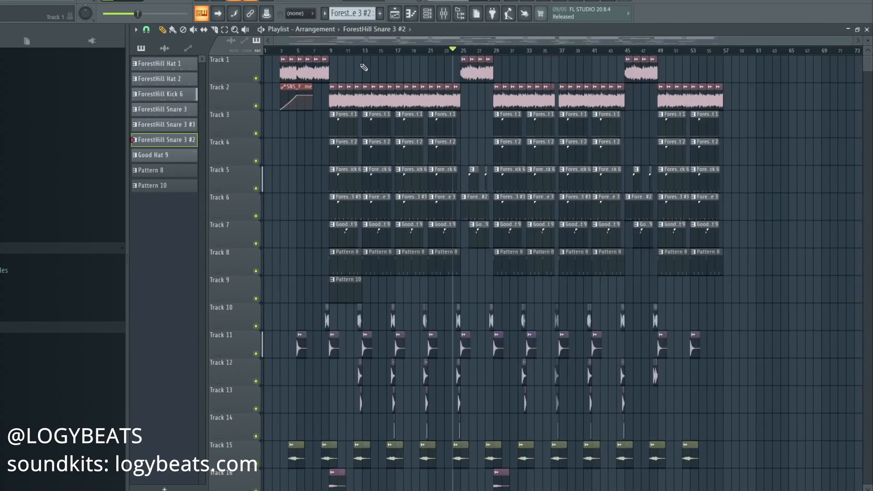
drag(331, 52, 494, 54)
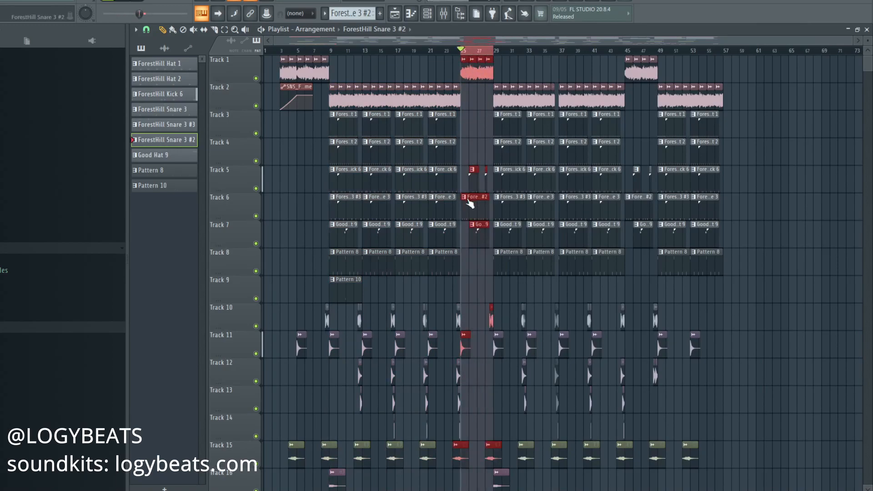
right_click(486, 51)
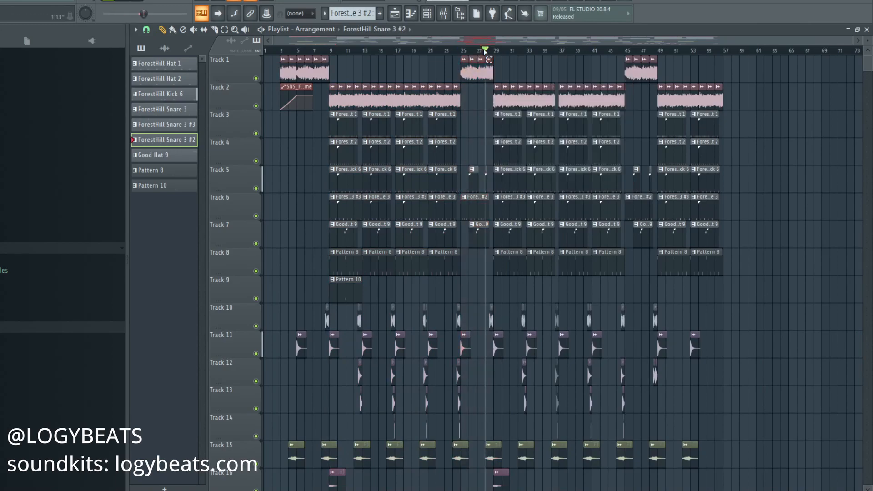
drag(497, 52, 627, 53)
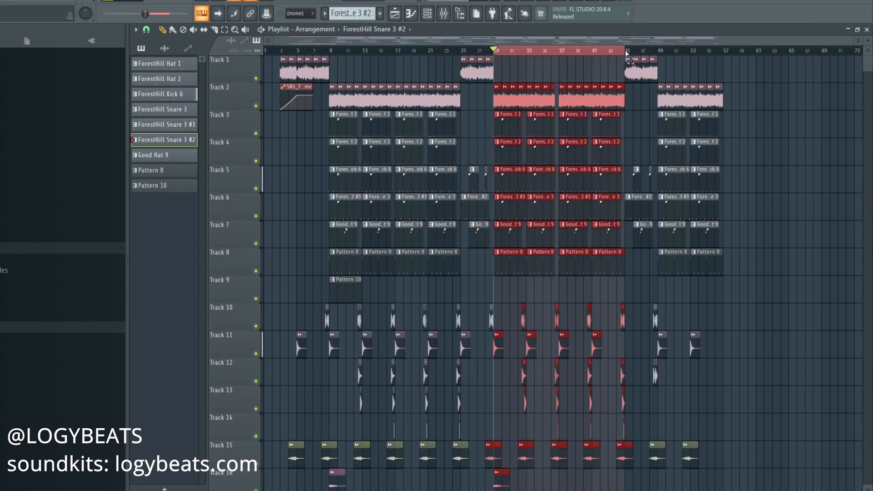
click(528, 51)
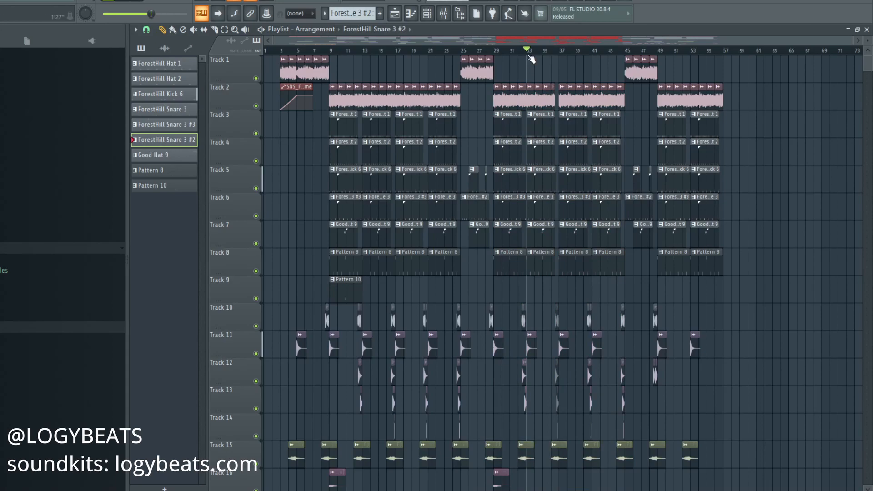
Place the playhead at bar 25 and focus on the breakdown's snare, kick and hat patterns.
scroll(532, 59, up, 4)
click(359, 52)
scroll(454, 122, left, 2)
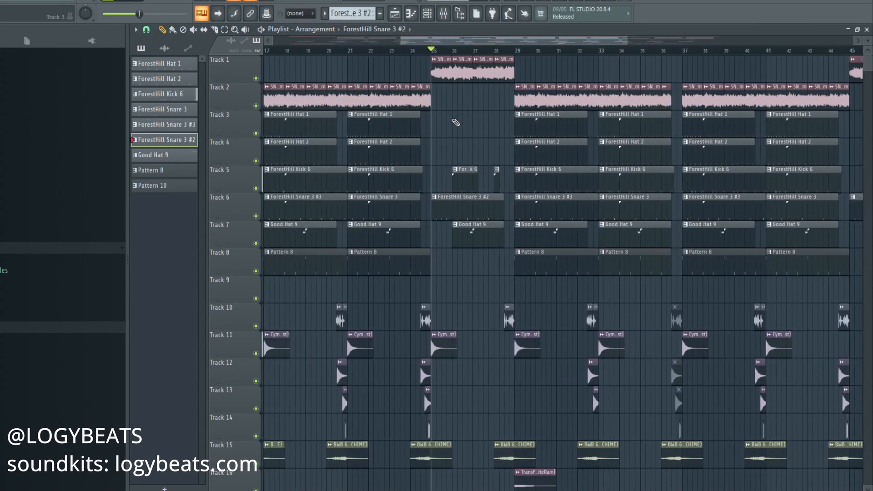
scroll(462, 57, up, 4)
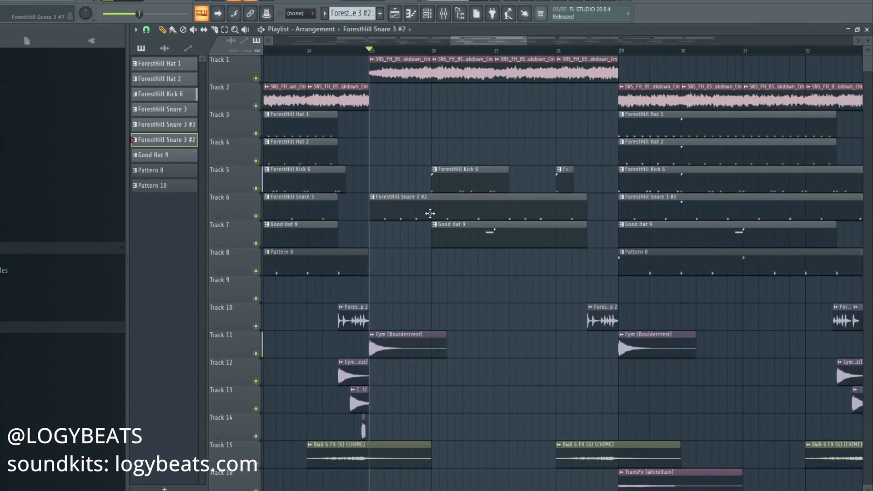
Pick the ForestHill Drum Loop 2 fill just before bar 29 and play the breakdown from bar 25.
click(600, 324)
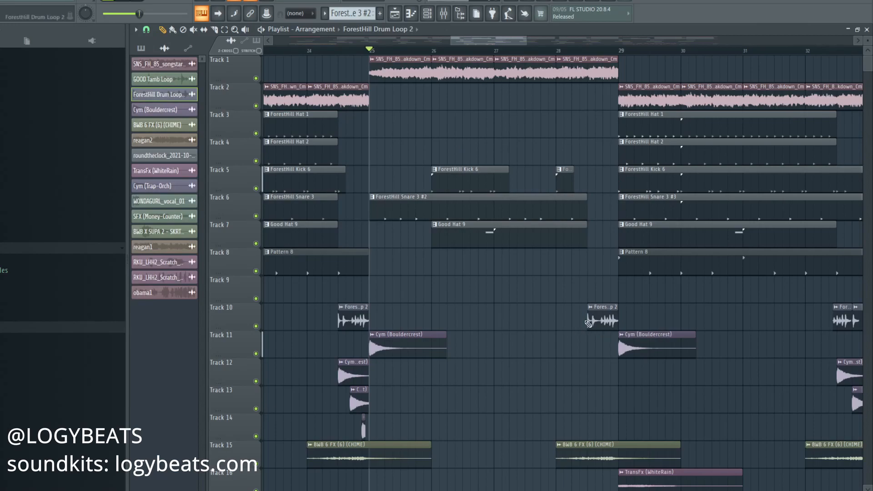
key(space)
scroll(402, 50, down, 4)
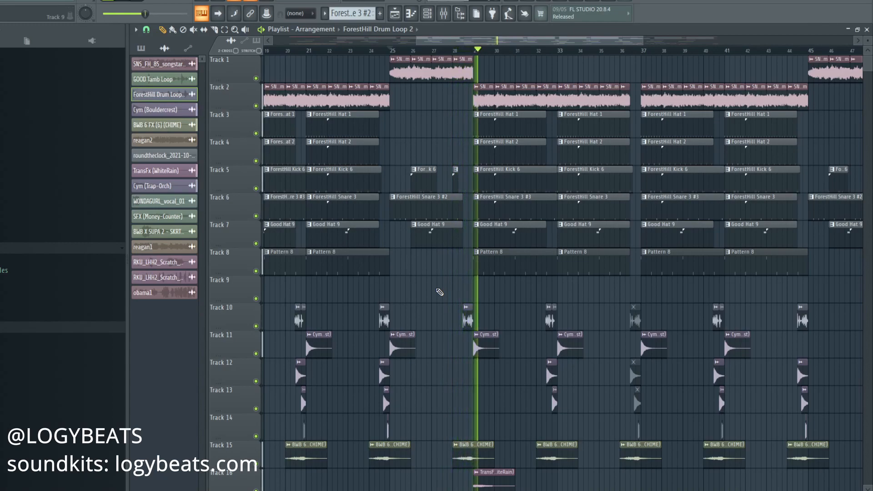
key(space)
Examine the cymbals, chimes, effects and muted vocal tracks beneath the breakdown at bars 25 to 29.
scroll(439, 292, down, 3)
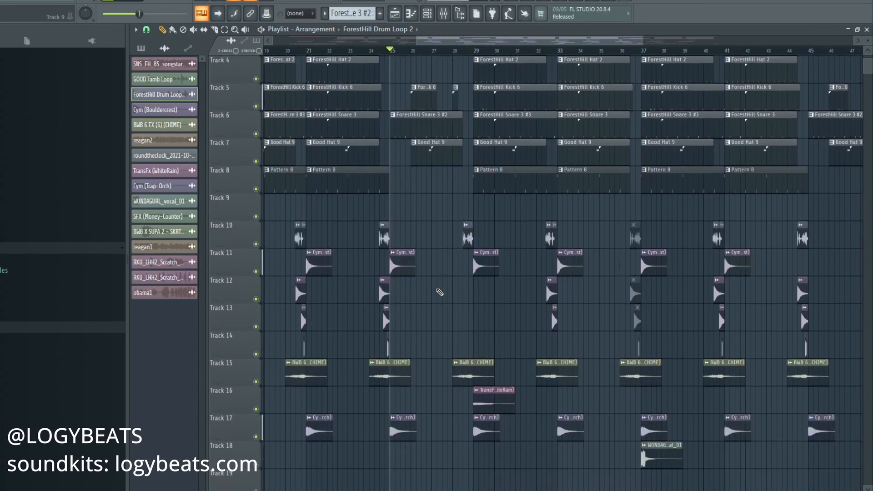
scroll(439, 293, down, 3)
scroll(419, 373, down, 2)
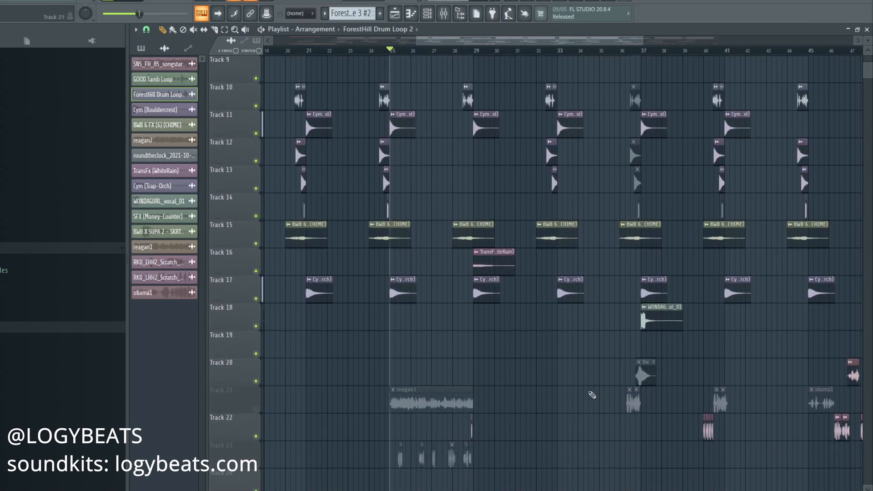
scroll(584, 391, up, 8)
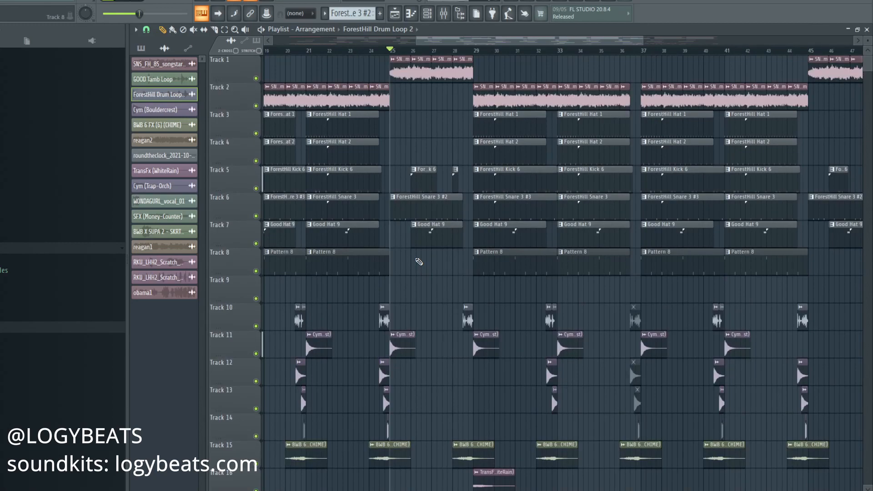
scroll(419, 262, down, 3)
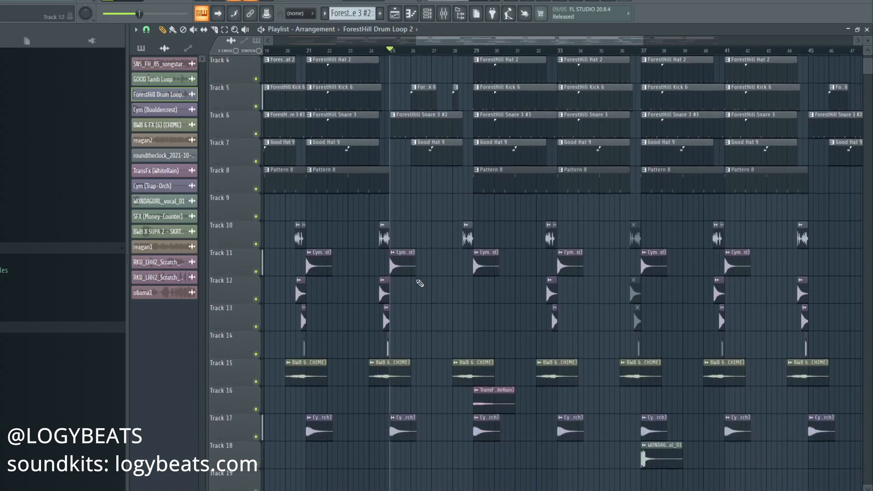
scroll(416, 58, down, 3)
scroll(419, 59, down, 2)
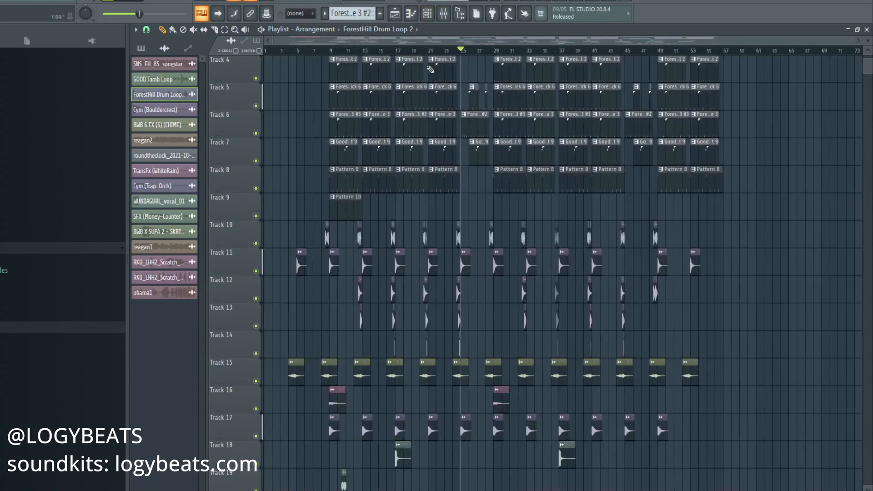
Look over the full arrangement from the intro to bar 57, from the melody tracks down to the vocal tracks.
scroll(507, 164, up, 3)
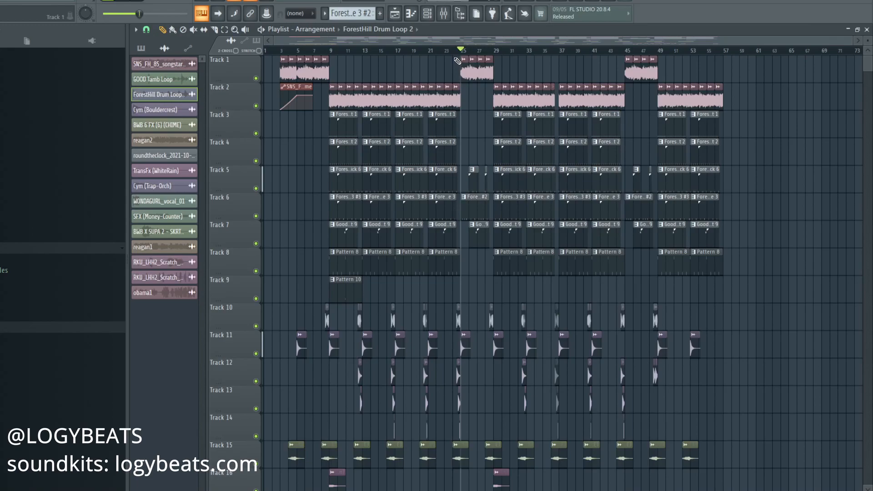
scroll(457, 63, up, 2)
drag(401, 41, 336, 41)
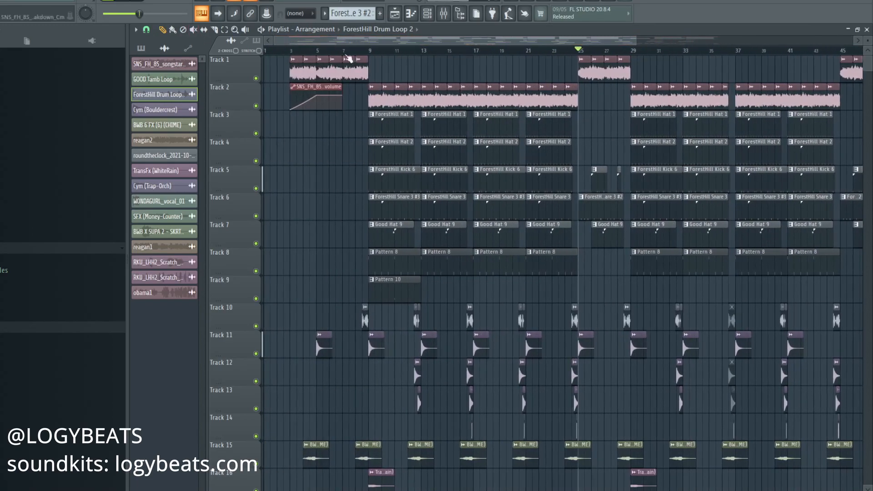
scroll(374, 57, down, 2)
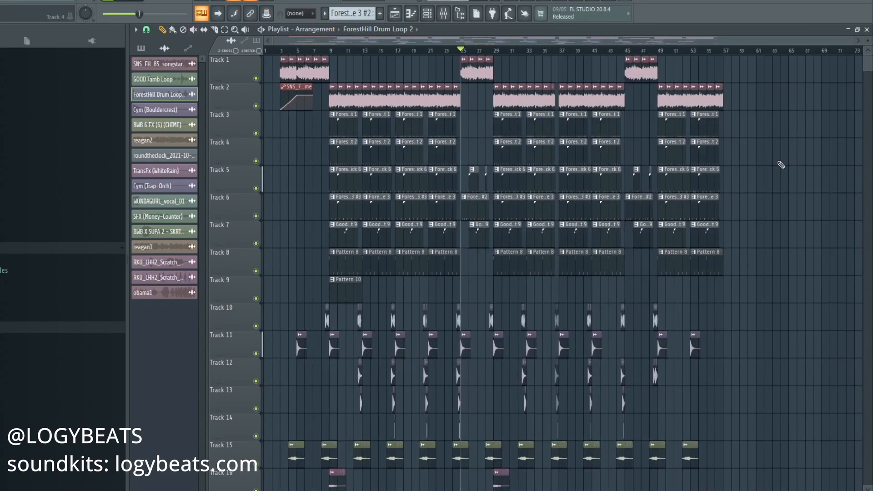
scroll(781, 163, down, 5)
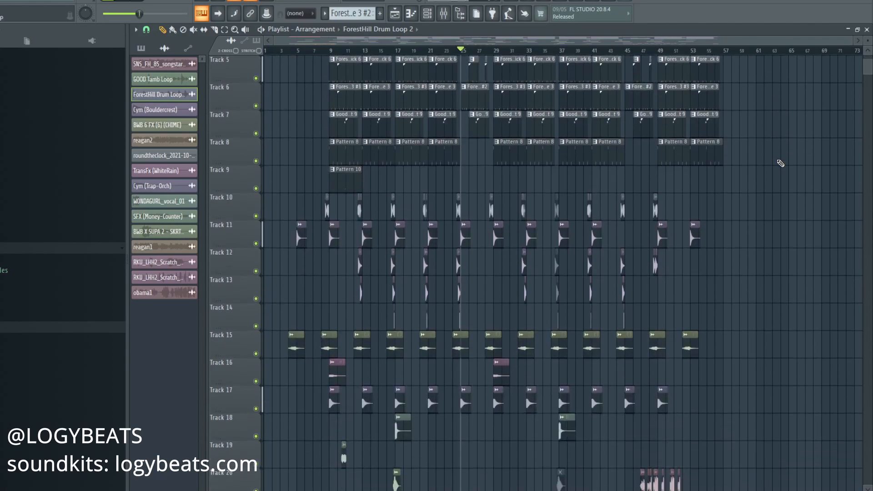
scroll(459, 143, down, 6)
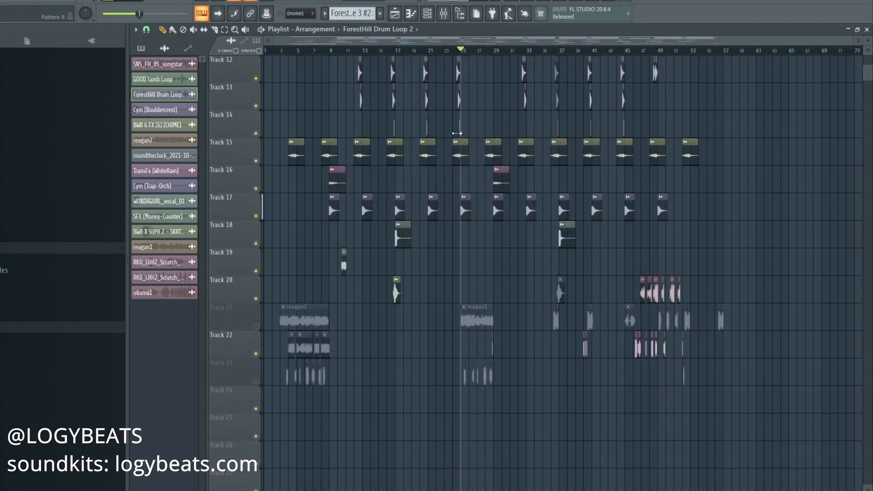
scroll(457, 133, down, 4)
scroll(480, 96, up, 15)
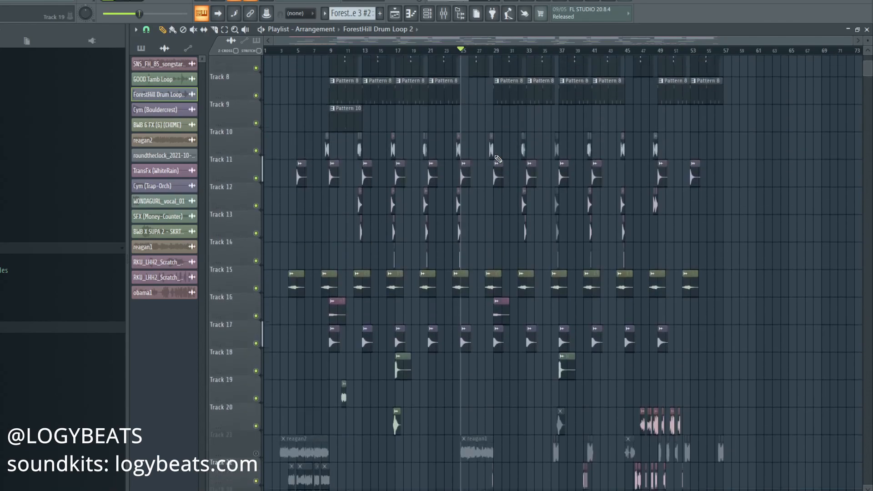
Select bars 25 to 29 across the arrangement and review the breakdown's clips on every track.
drag(461, 50, 498, 49)
scroll(484, 50, up, 2)
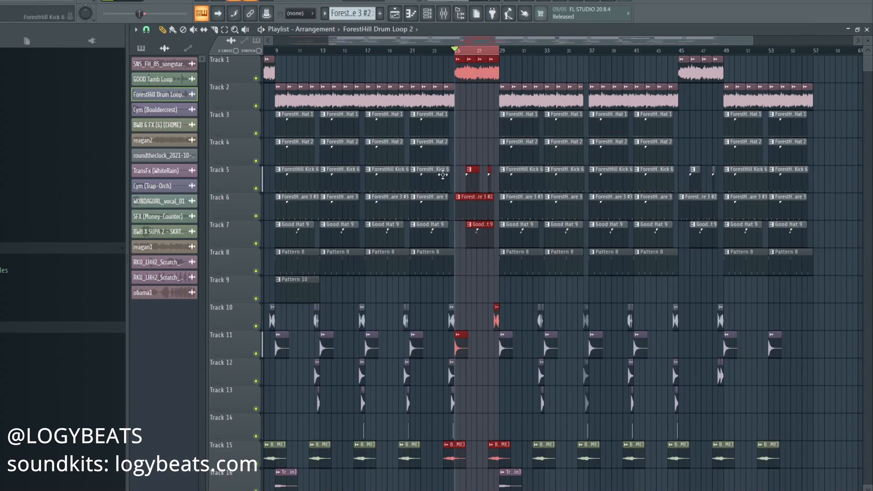
scroll(393, 219, down, 12)
scroll(392, 219, down, 4)
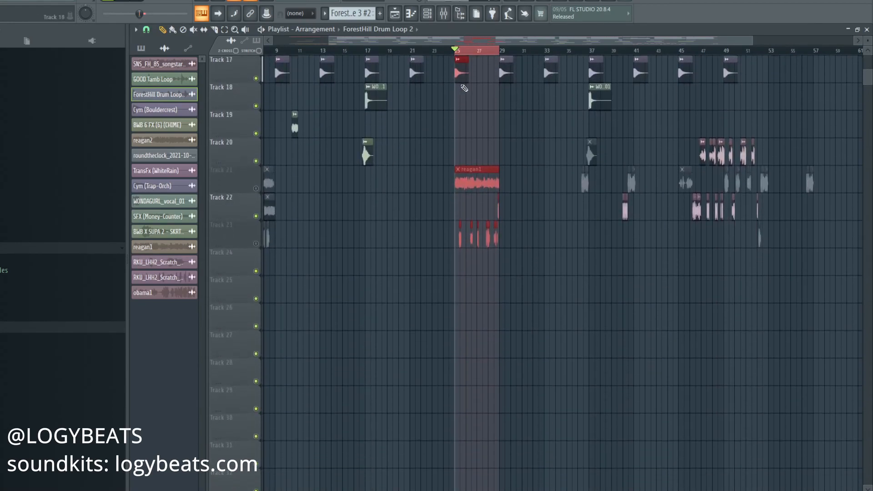
scroll(481, 51, up, 3)
scroll(476, 141, up, 10)
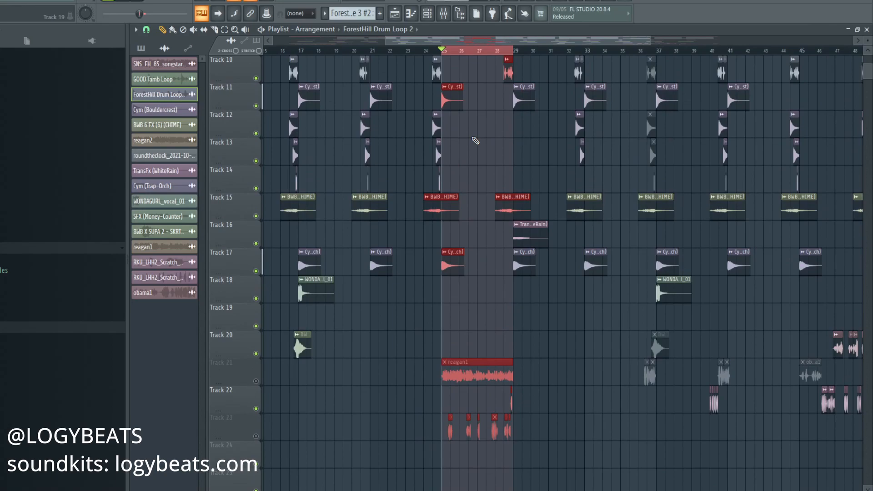
scroll(476, 141, up, 7)
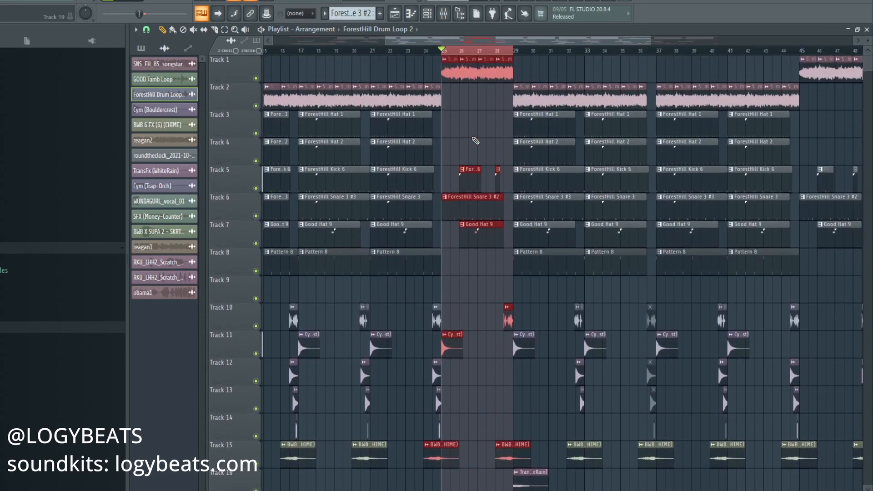
Unmute Track 21 and Track 23, which hold the breakdown's vocal and scratch samples.
scroll(476, 141, down, 15)
scroll(476, 140, down, 5)
scroll(474, 142, up, 4)
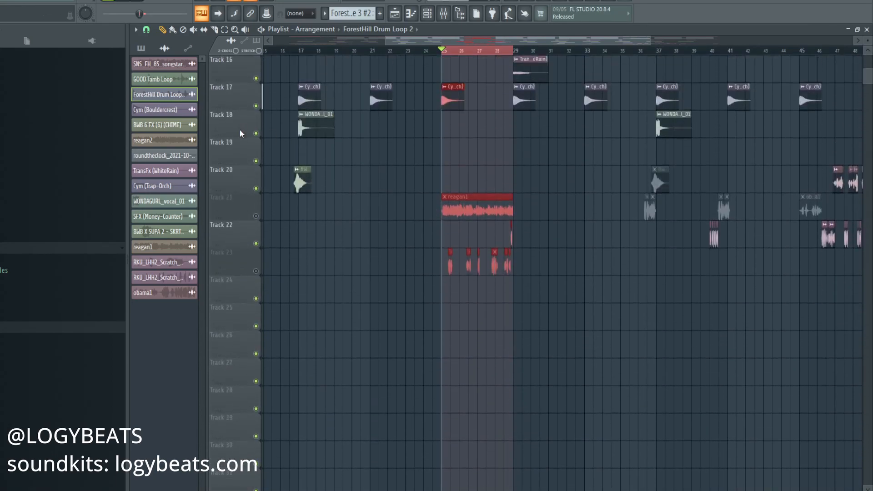
click(256, 216)
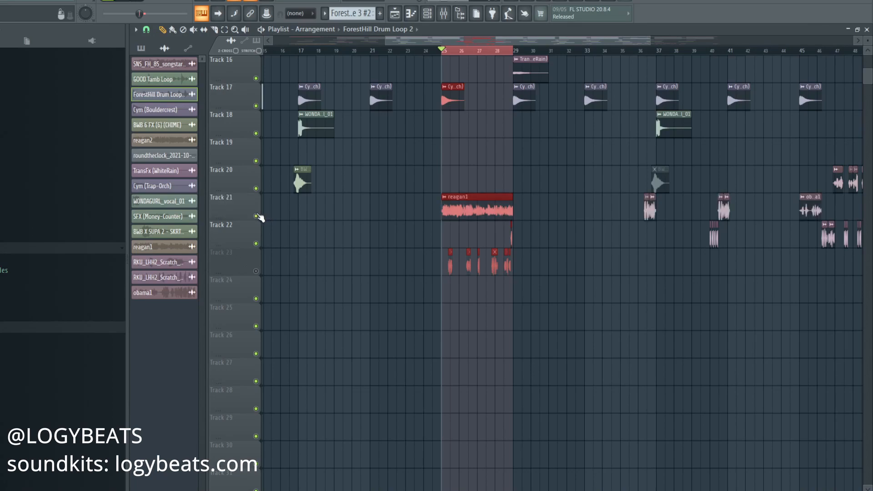
scroll(424, 223, up, 3)
click(257, 353)
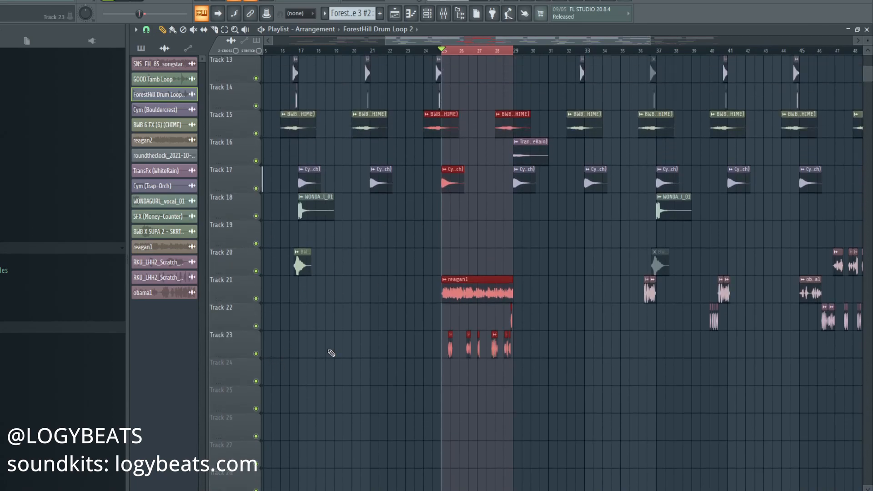
Deselect the breakdown's clips and review the vocal and scratch clips across the whole arrangement.
scroll(332, 353, up, 2)
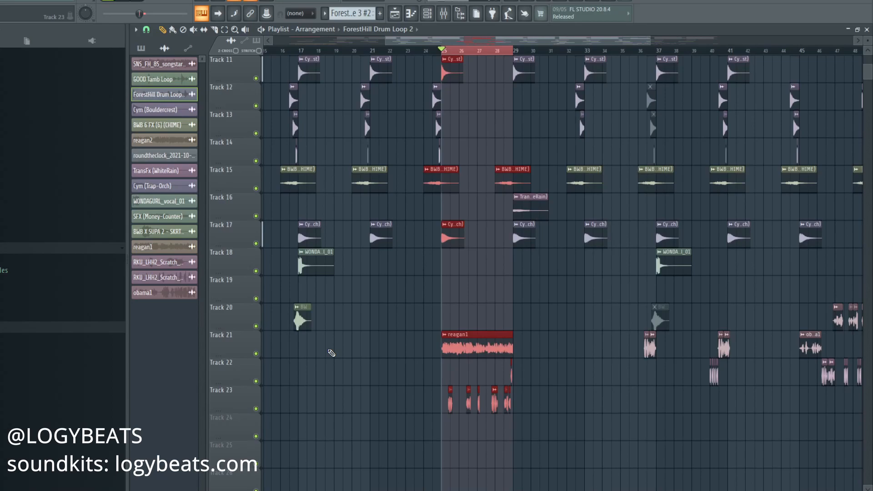
scroll(356, 323, up, 4)
scroll(393, 54, down, 3)
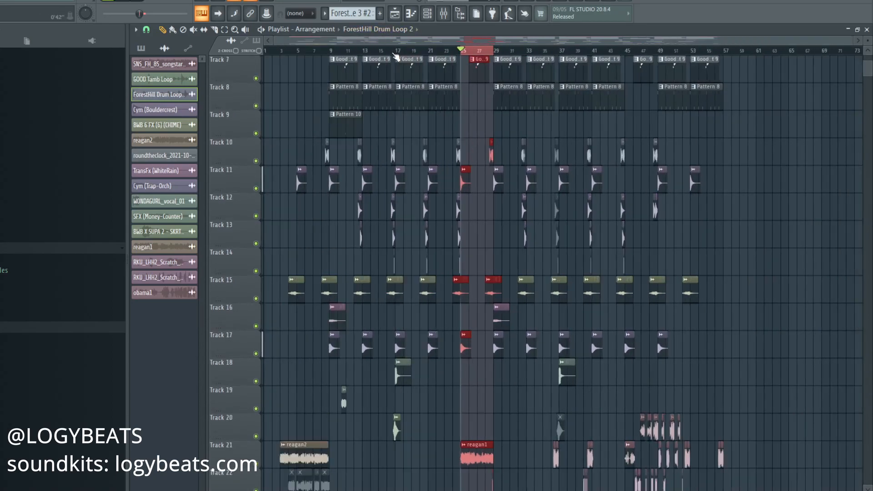
scroll(754, 211, up, 3)
ctrl+click(756, 213)
scroll(787, 224, down, 5)
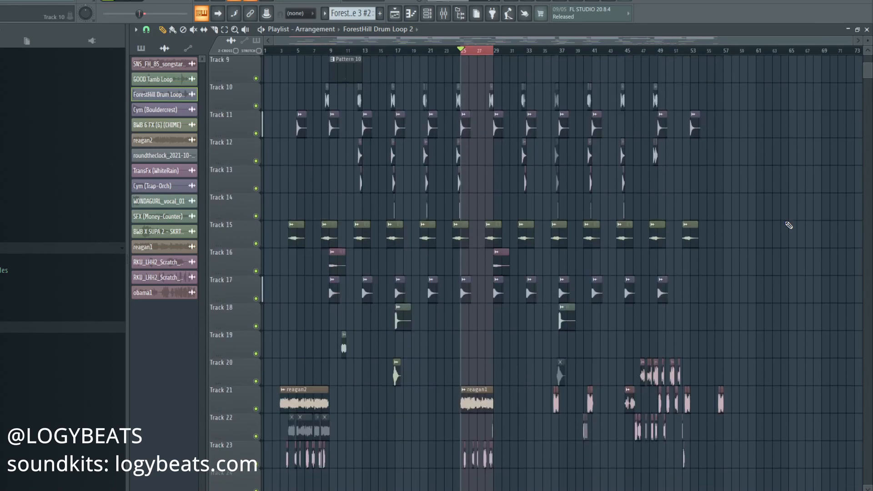
scroll(788, 225, down, 4)
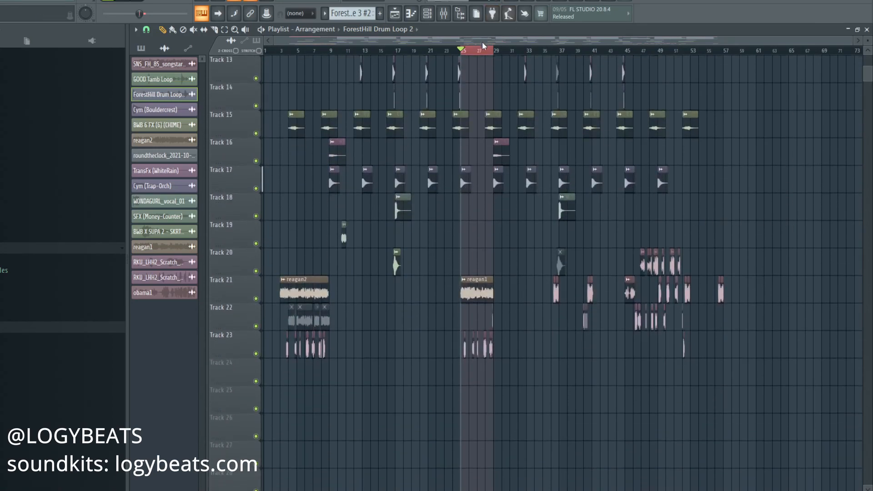
Open the sampler settings of the breakdown's first scratch vocal clip on Track 23, inspect its waveform and close them.
scroll(484, 50, up, 4)
scroll(513, 276, up, 3)
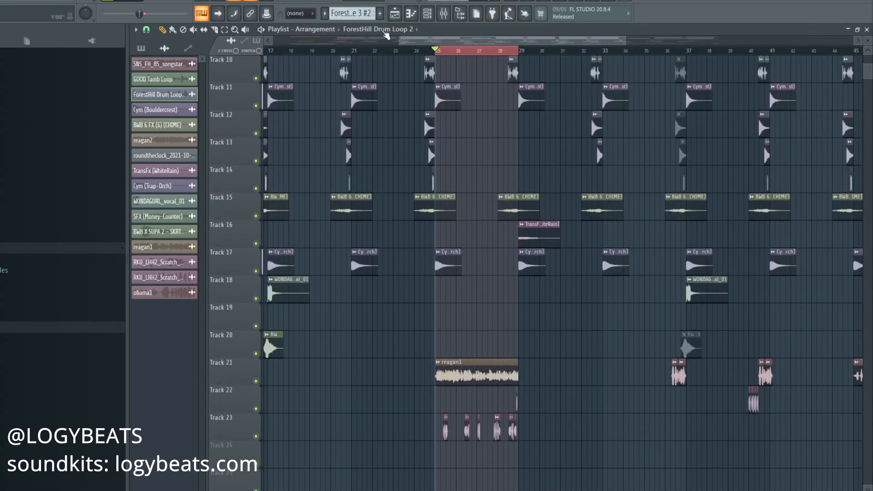
scroll(441, 65, up, 4)
scroll(485, 146, up, 3)
scroll(486, 146, down, 8)
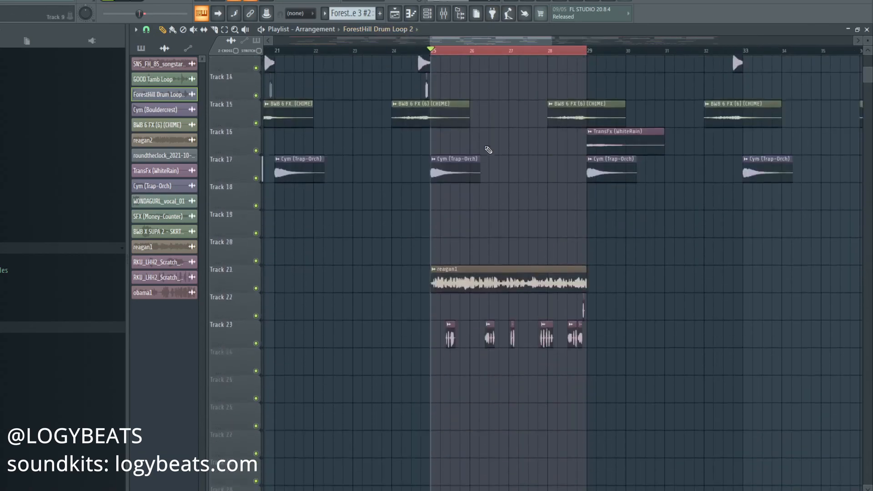
double_click(450, 322)
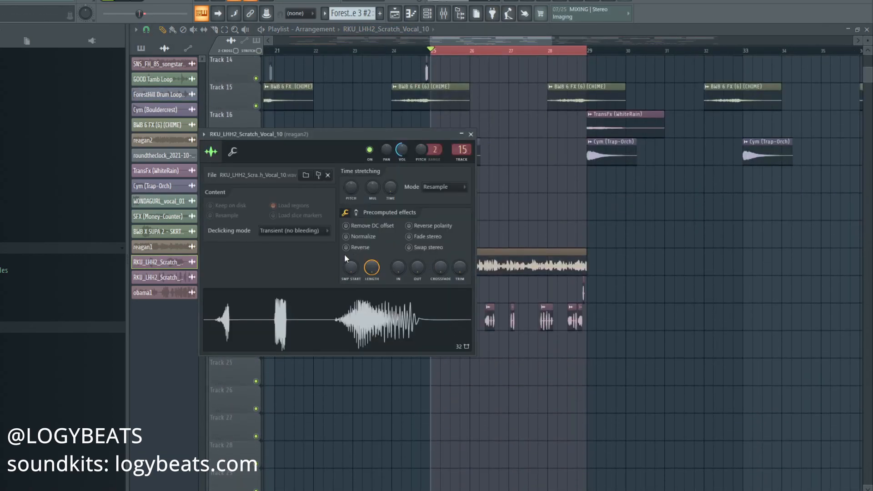
right_click(506, 375)
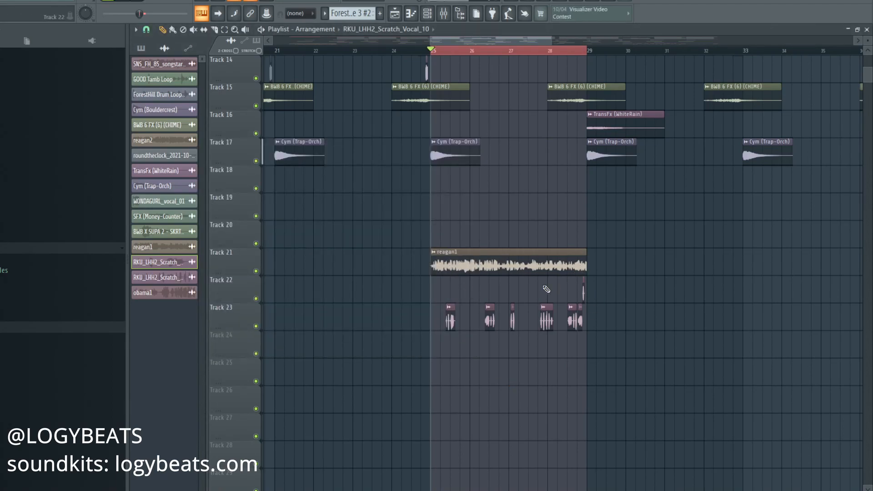
Examine the breakdown's drums, effects and scratches at bars 25 to 29, and pick the reagan1 vocal clip on Track 21.
scroll(541, 294, up, 1)
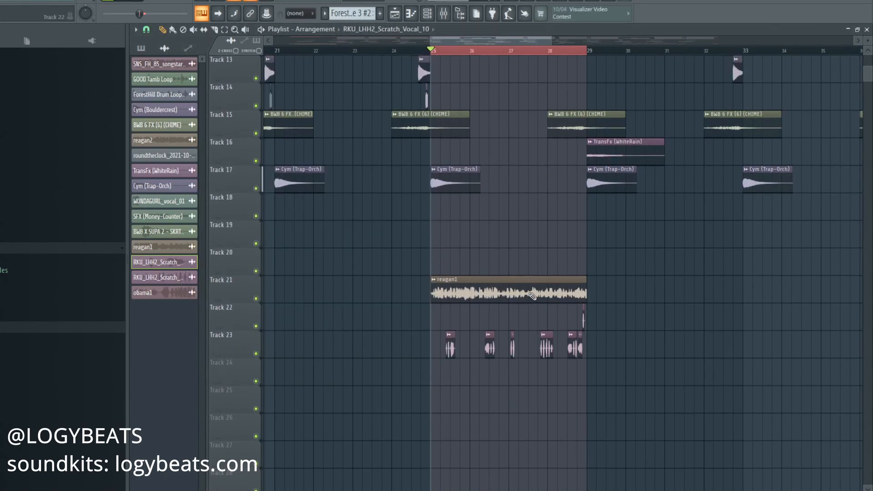
scroll(527, 142, down, 1)
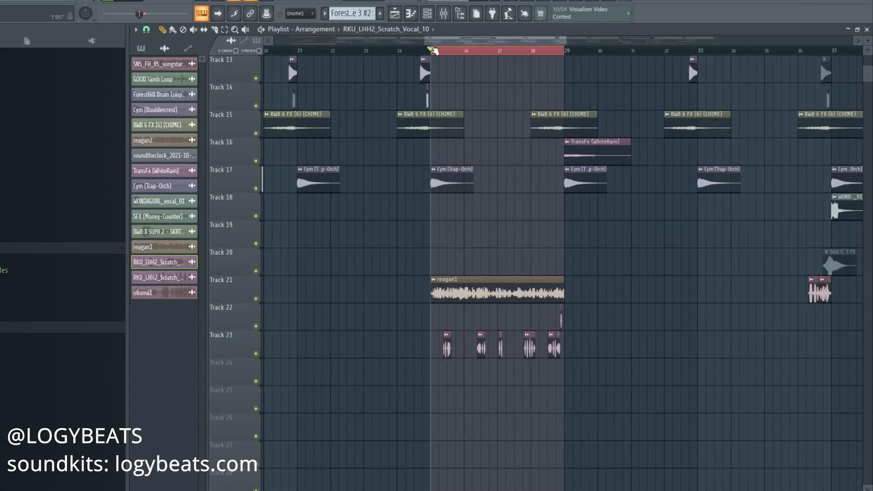
scroll(528, 143, up, 2)
scroll(528, 143, up, 2)
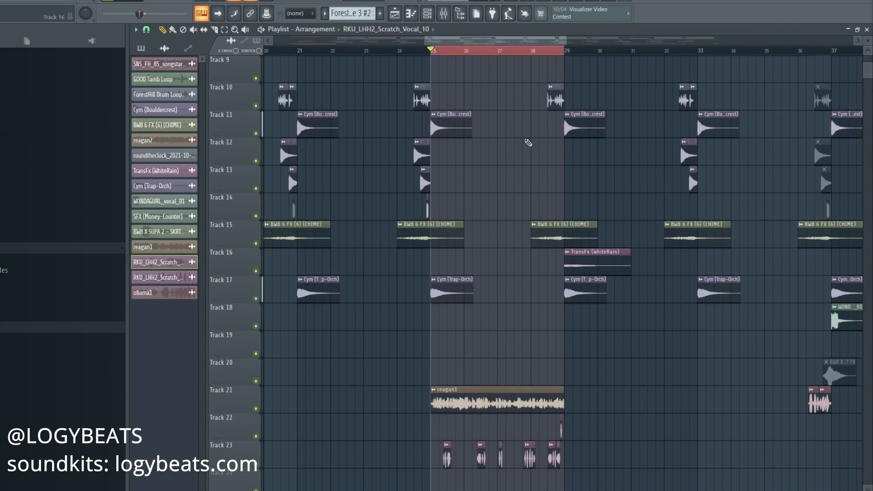
scroll(527, 141, up, 4)
scroll(492, 173, down, 2)
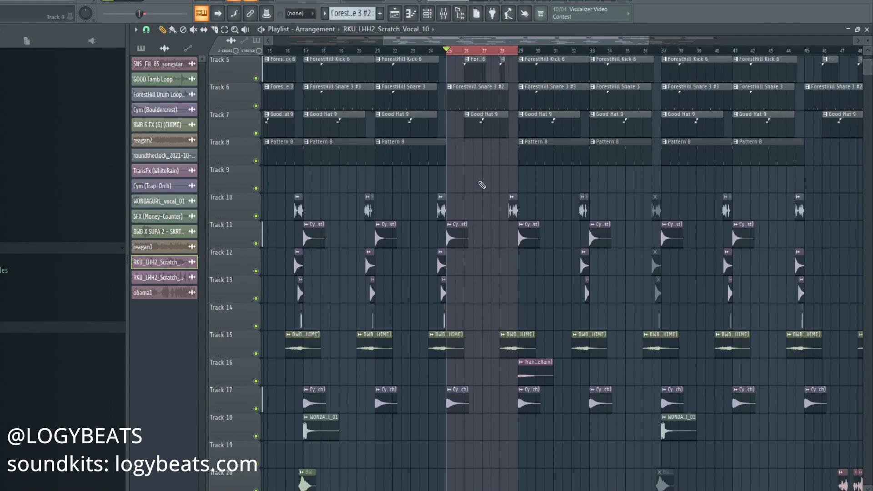
scroll(482, 185, down, 6)
click(480, 355)
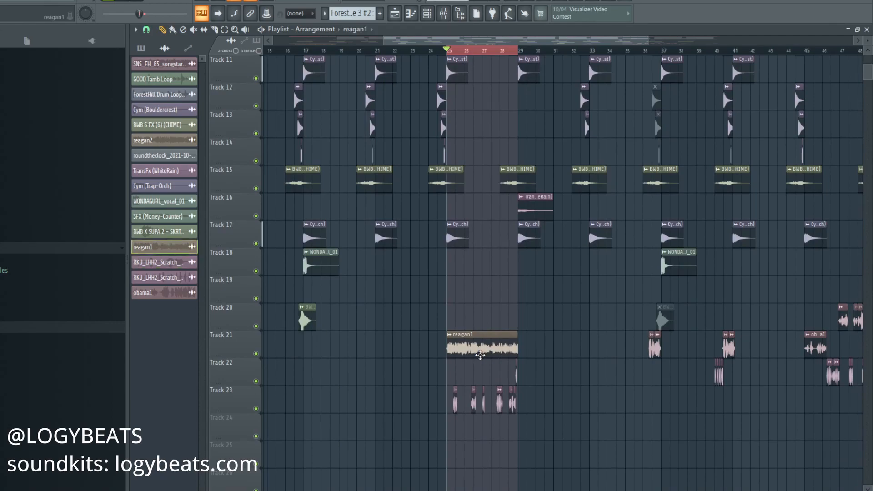
scroll(475, 344, down, 3)
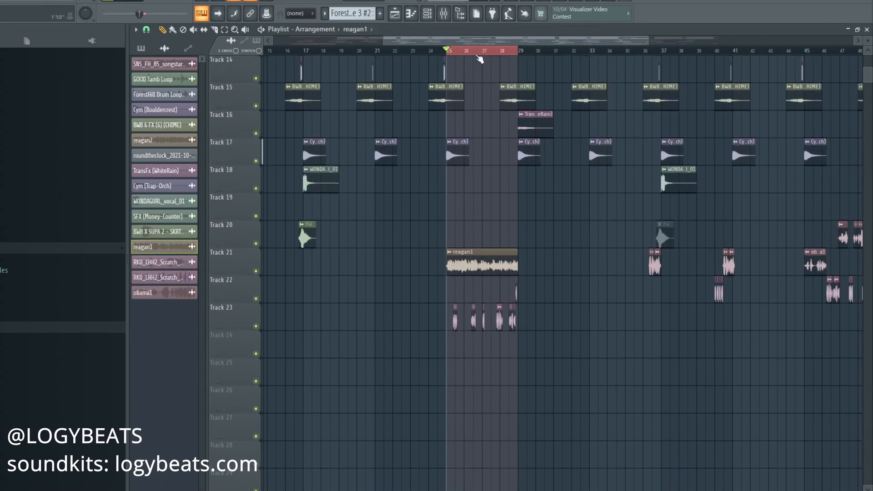
scroll(480, 57, up, 2)
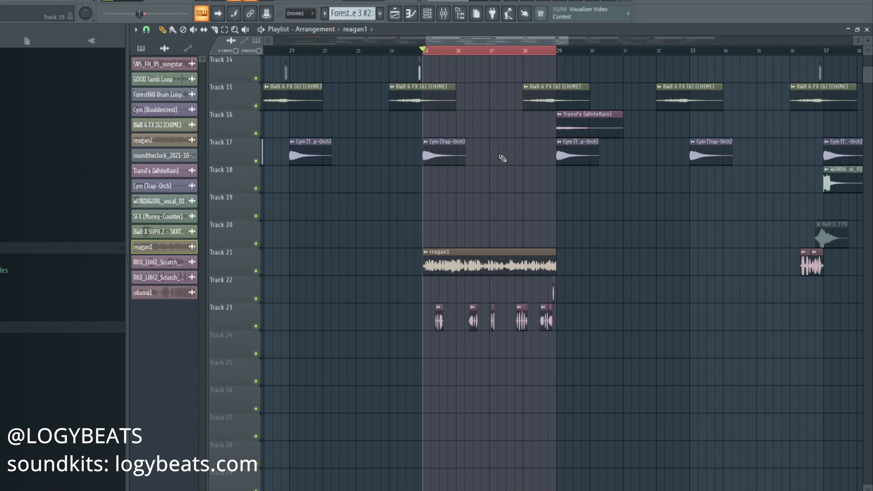
Move to the section starting at bar 45 and select the time range from bar 45 to bar 53.
click(439, 51)
drag(518, 36, 650, 36)
click(380, 51)
drag(382, 54, 650, 75)
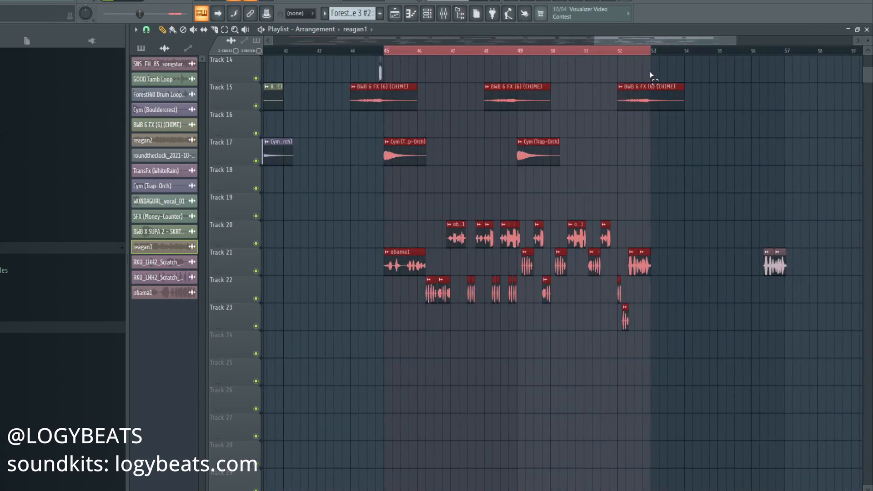
Play the selected section at bars 45 to 53 and follow its effects, vocal and scratch clips.
scroll(650, 136, up, 4)
key(space)
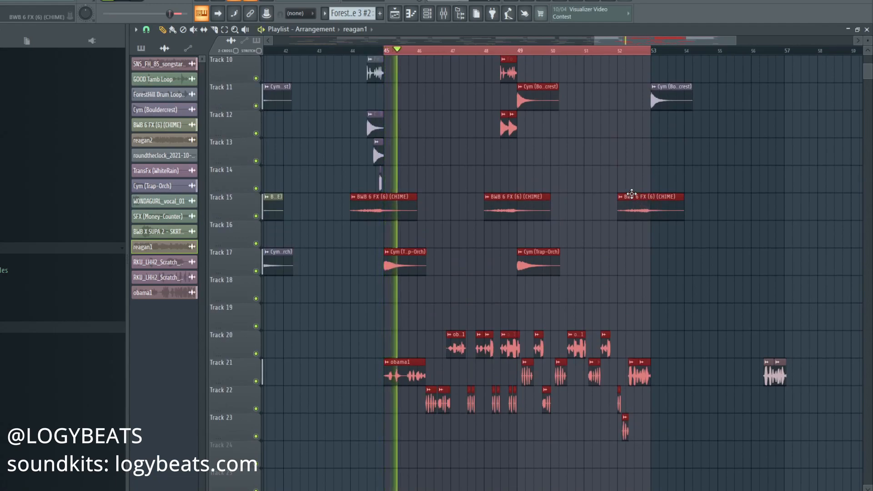
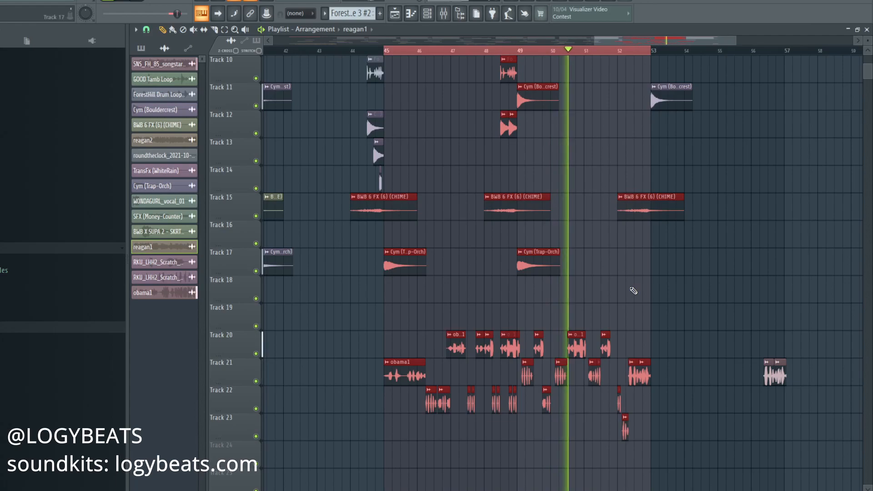
scroll(642, 309, up, 2)
scroll(642, 309, down, 2)
scroll(641, 309, up, 2)
scroll(641, 308, down, 2)
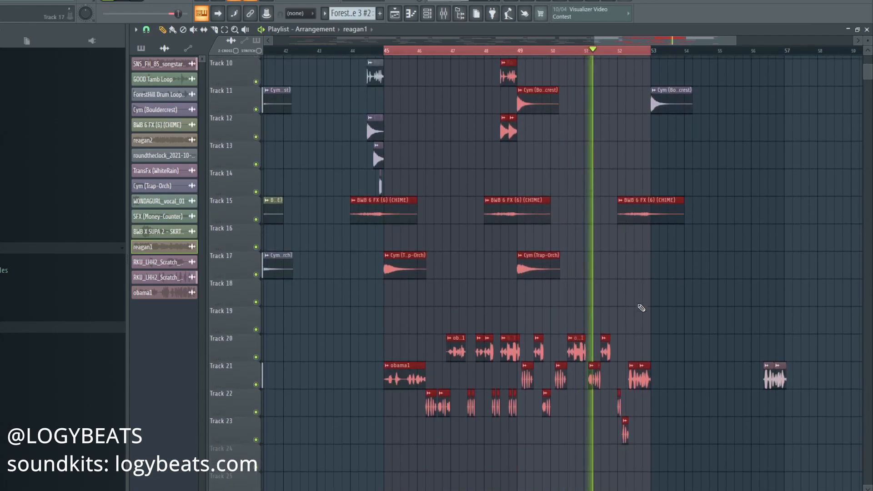
scroll(641, 308, down, 2)
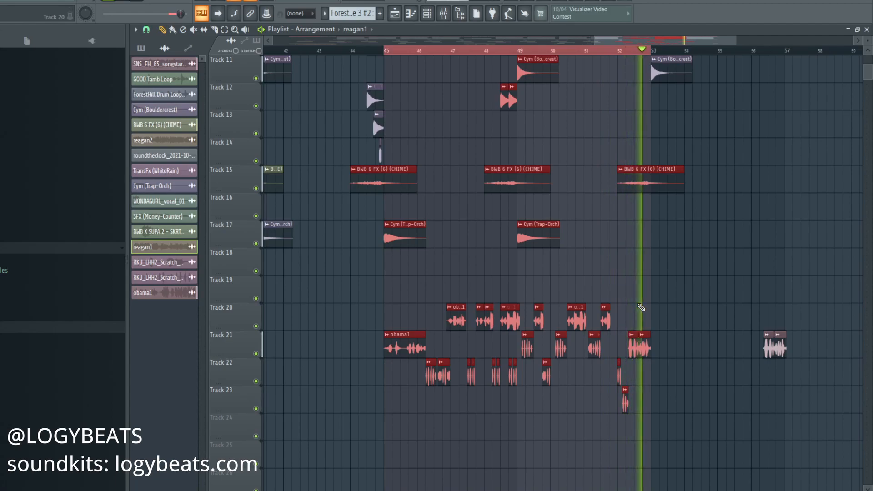
key(space)
Deselect the section's clips and move the obama1 clip at bar 45 from Track 21 to Track 20.
scroll(642, 307, up, 5)
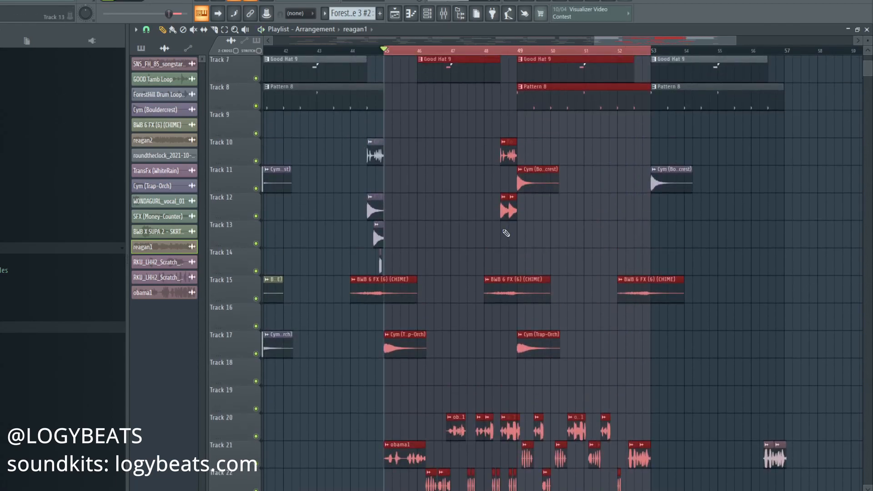
scroll(504, 232, down, 3)
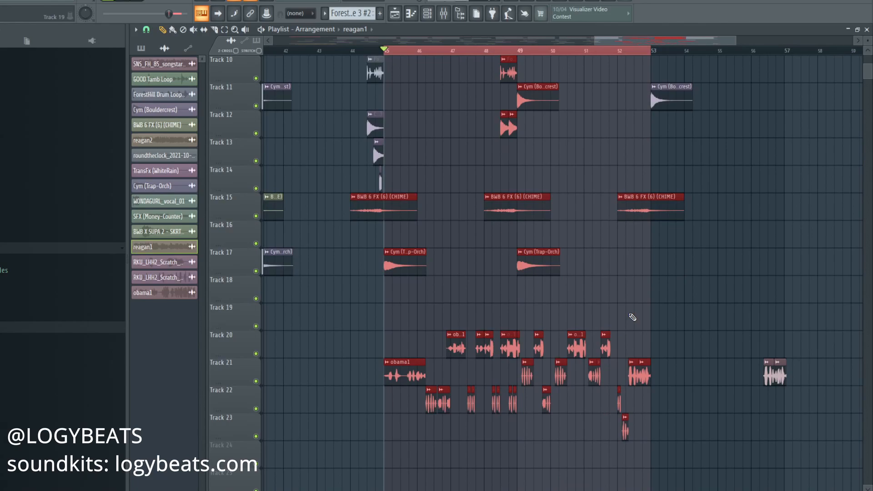
scroll(632, 317, down, 4)
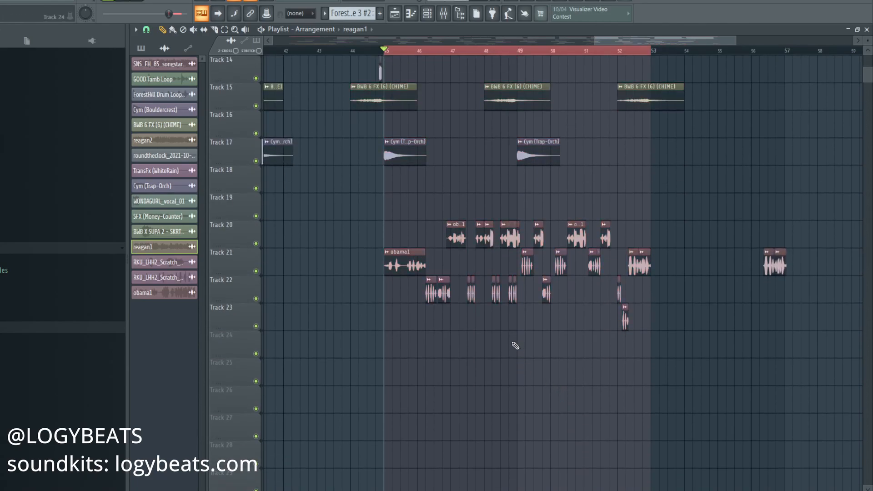
scroll(398, 51, up, 2)
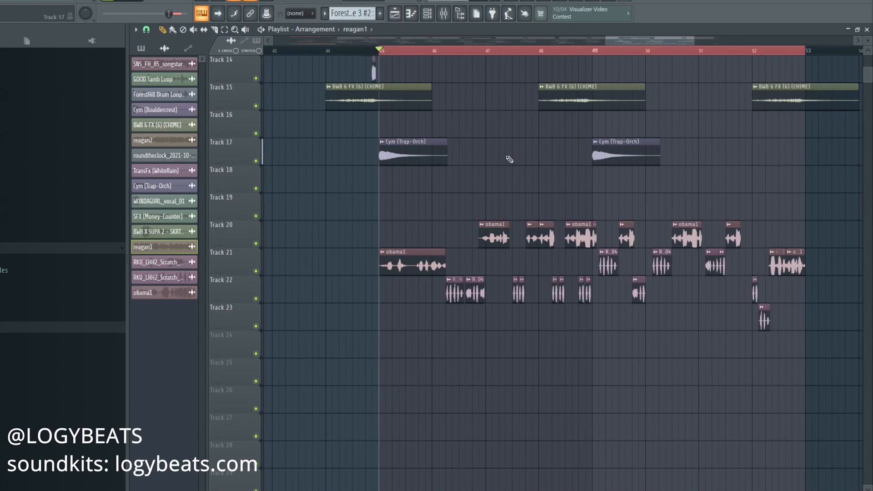
drag(400, 265, 400, 237)
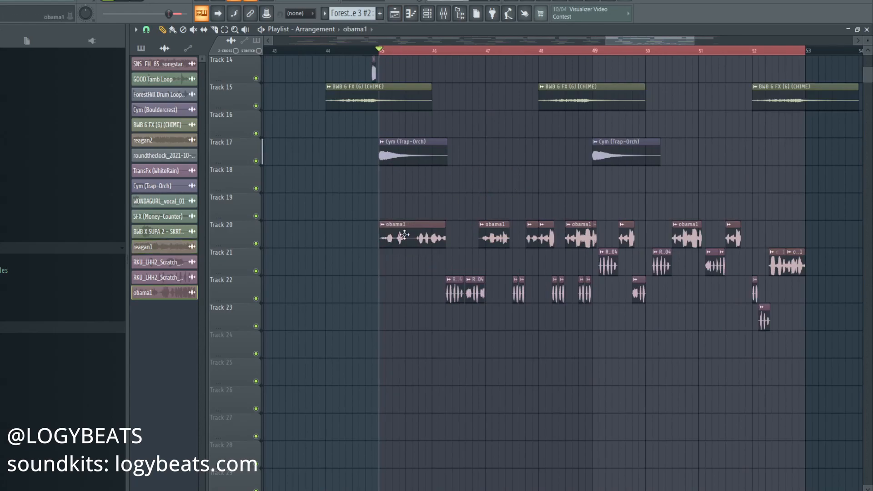
Place an obama1 clip spanning bars 45 to 49 on Track 25 and solo that track.
scroll(402, 248, down, 4)
click(400, 260)
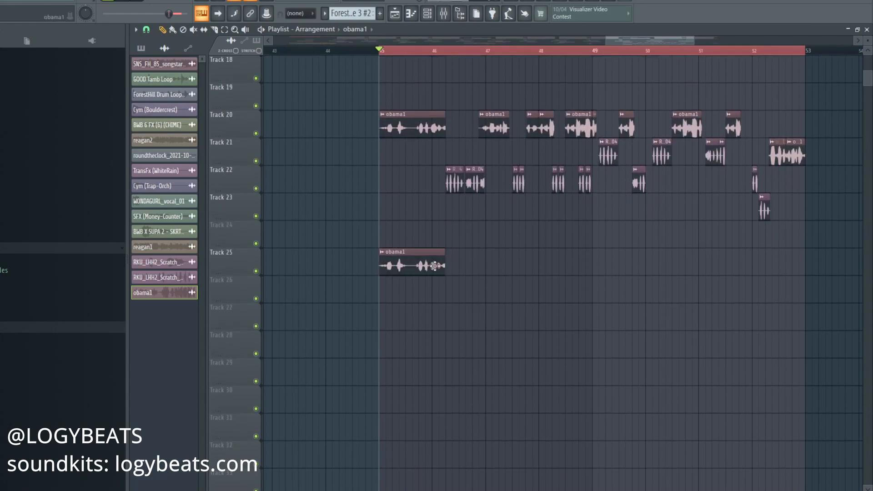
drag(445, 268, 591, 268)
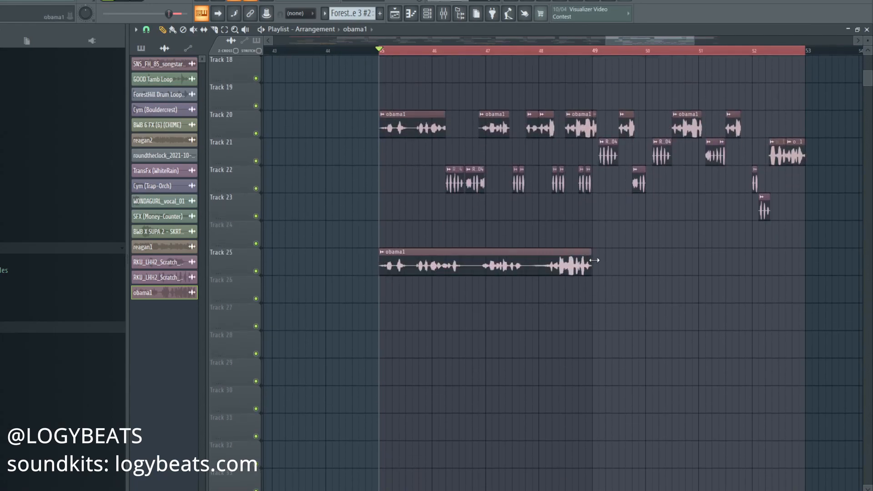
right_click(257, 271)
Add an RKU_LHH2_Scratch_Vocal_04 clip on Track 26, extend both its ends to show more of the sample, and unmute the track.
click(456, 183)
click(405, 296)
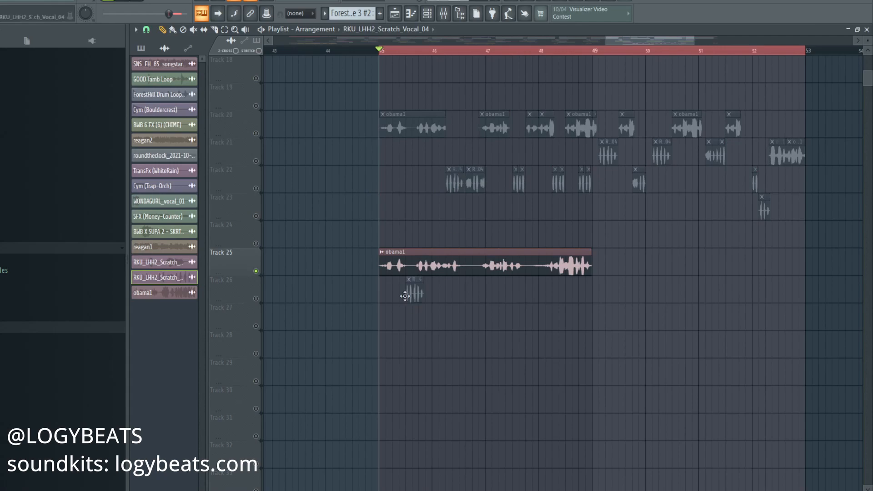
drag(422, 296, 563, 295)
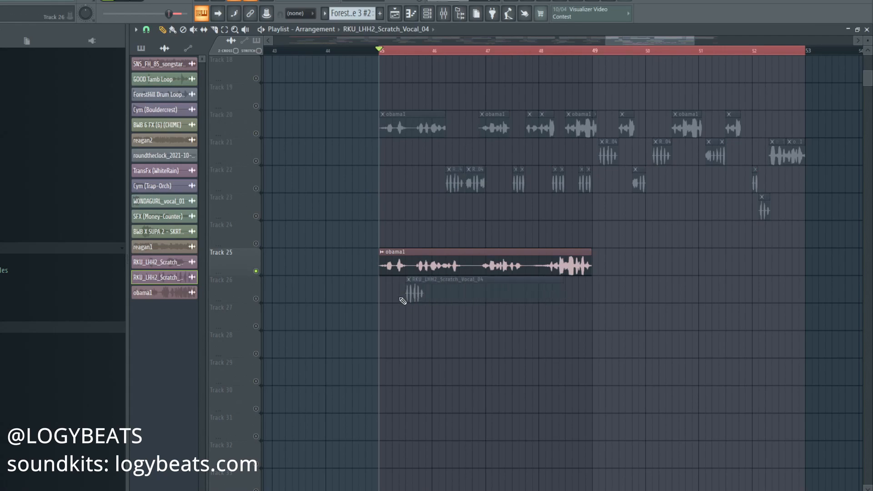
drag(406, 296, 434, 293)
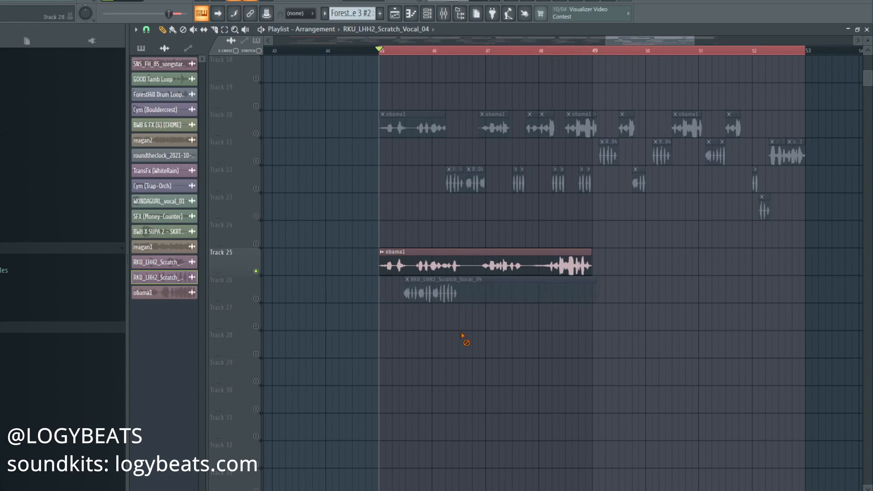
click(256, 299)
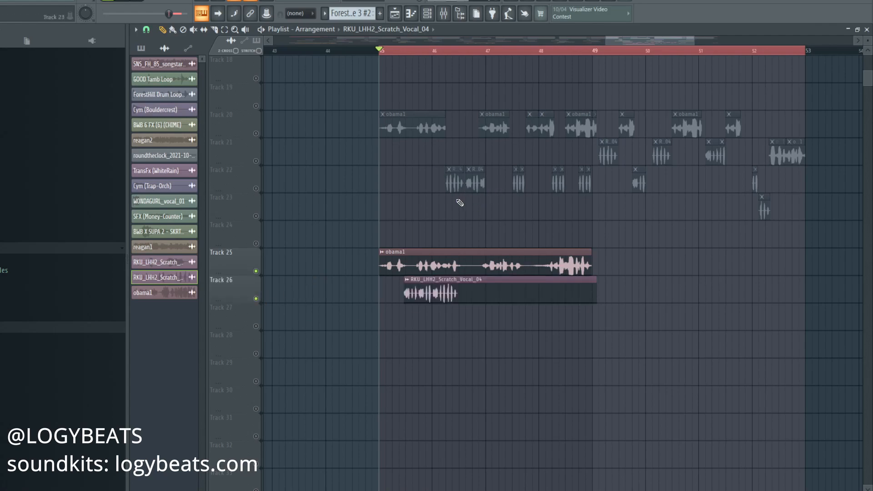
Shift the scratch vocal clip on Track 26 slightly later and preview it with the obama1 clip.
click(628, 130)
click(640, 181)
scroll(411, 53, up, 3)
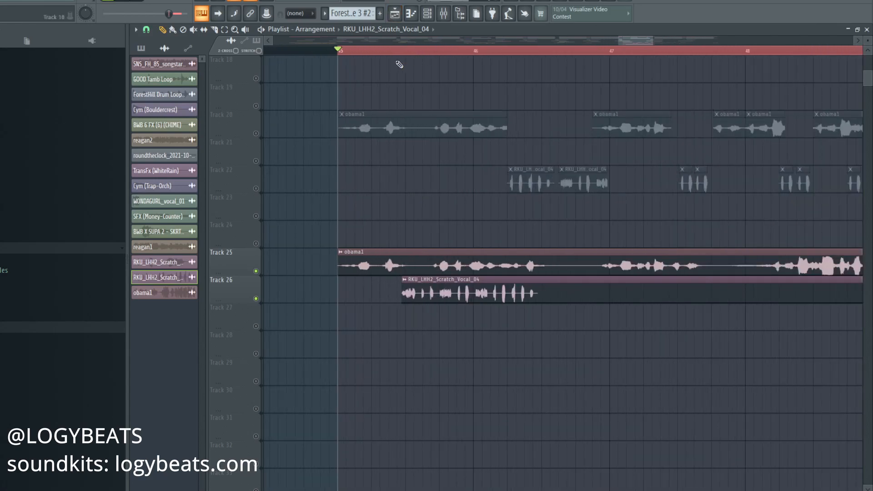
scroll(408, 53, down, 3)
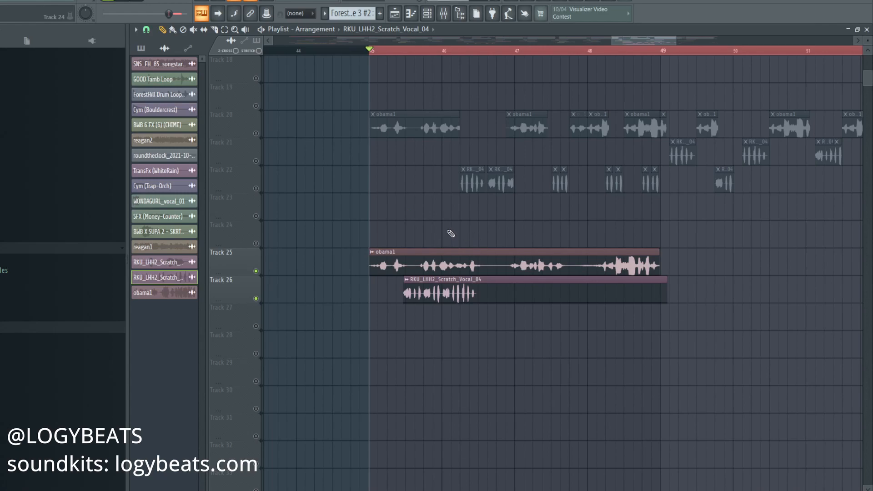
drag(428, 294, 435, 294)
key(space)
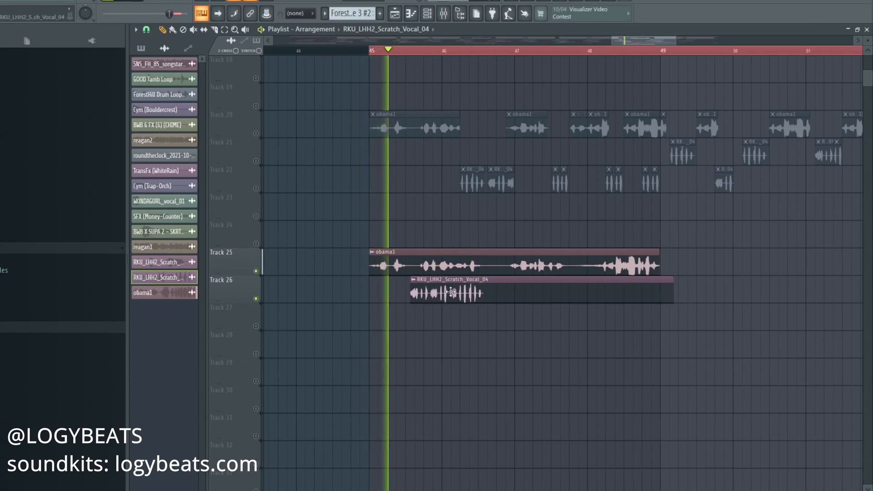
key(space)
Trim the scratch clip on Track 26 and the obama1 clip on Track 25 to end together about three quarters through bar 45.
drag(674, 291, 423, 291)
drag(653, 269, 628, 268)
right_click(624, 266)
click(373, 268)
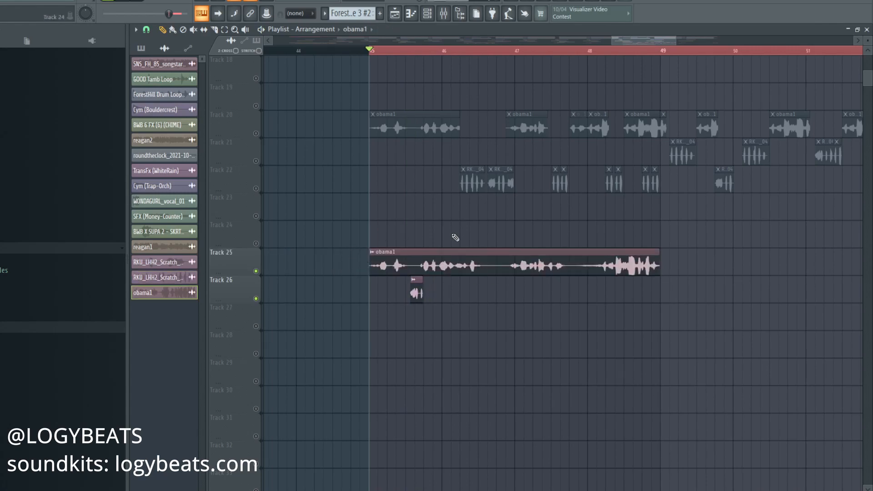
drag(657, 267, 424, 267)
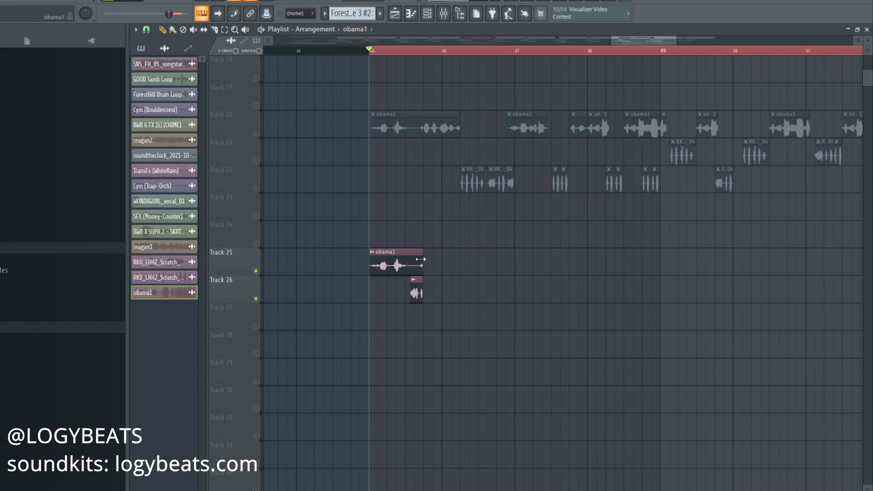
Add a second short scratch vocal clip on Track 26 and place it about midway through bar 46.
click(448, 292)
key(space)
drag(472, 293, 455, 294)
key(space)
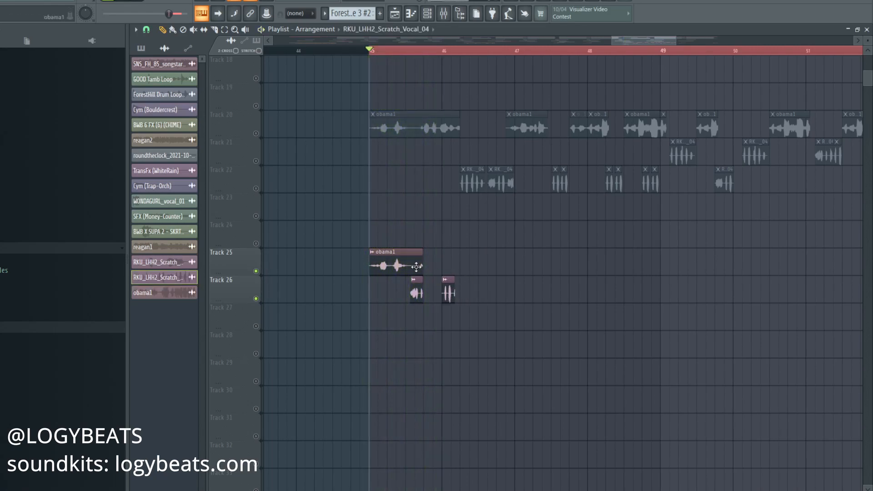
drag(450, 293, 487, 296)
Place a copy of the trimmed obama1 clip at bar 46 on Track 25 and start playback.
right_click(447, 269)
click(410, 261)
click(447, 265)
key(space)
Add two short scratch vocal clips back to back at the end of bar 46 on Track 26 and preview the pattern.
click(500, 296)
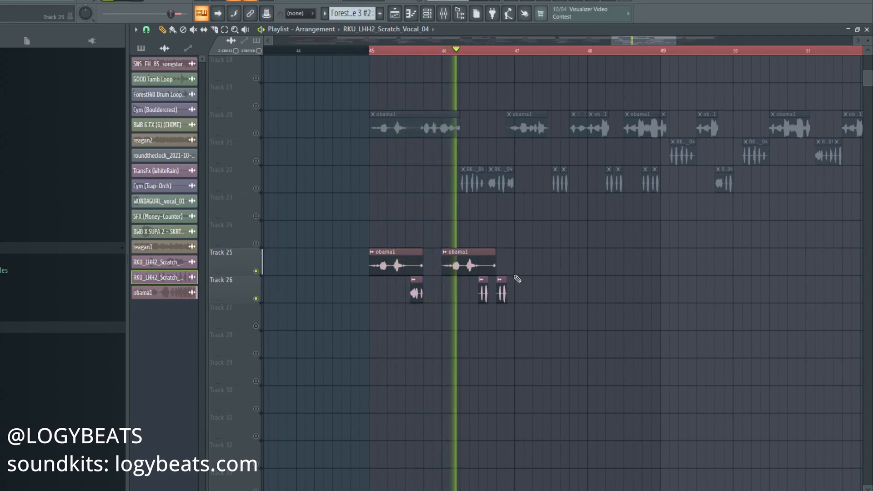
key(space)
click(511, 297)
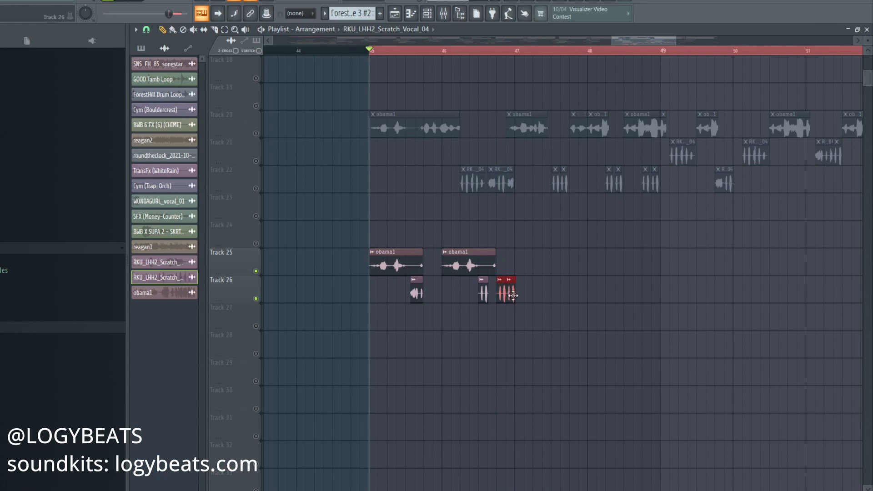
key(space)
right_click(531, 250)
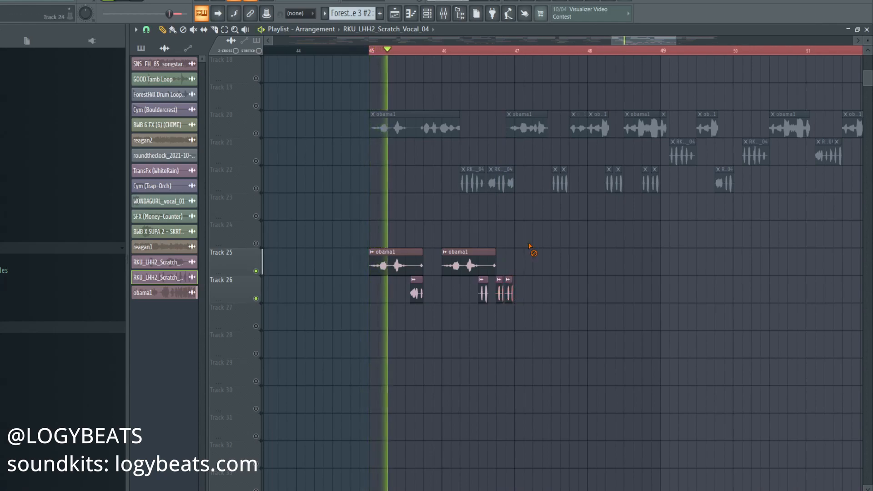
drag(516, 291, 497, 298)
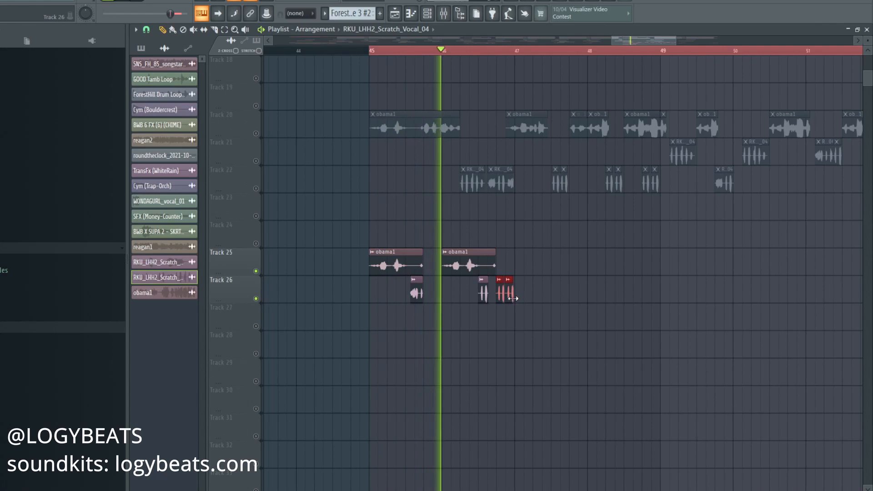
key(space)
Select the last two scratch clips on Track 26, nudge them slightly earlier, and deselect them.
click(507, 294)
drag(529, 319, 495, 301)
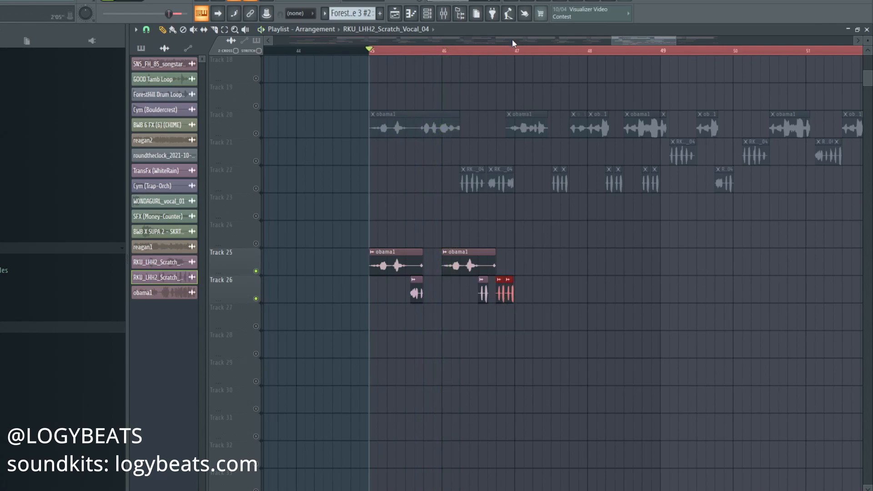
scroll(516, 53, up, 5)
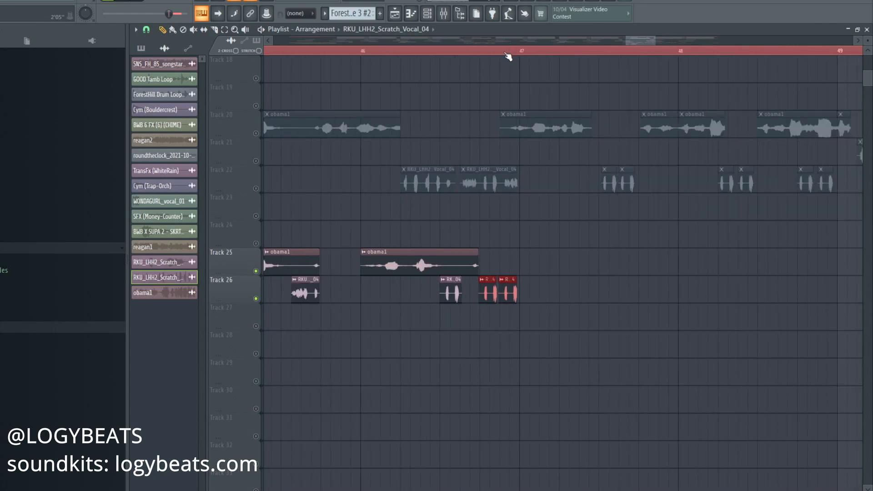
drag(642, 40, 637, 40)
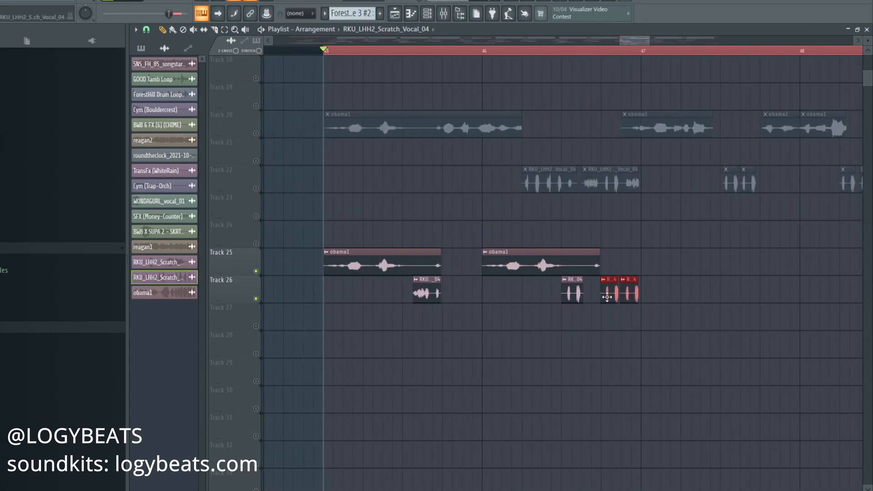
drag(610, 298, 608, 299)
click(612, 154)
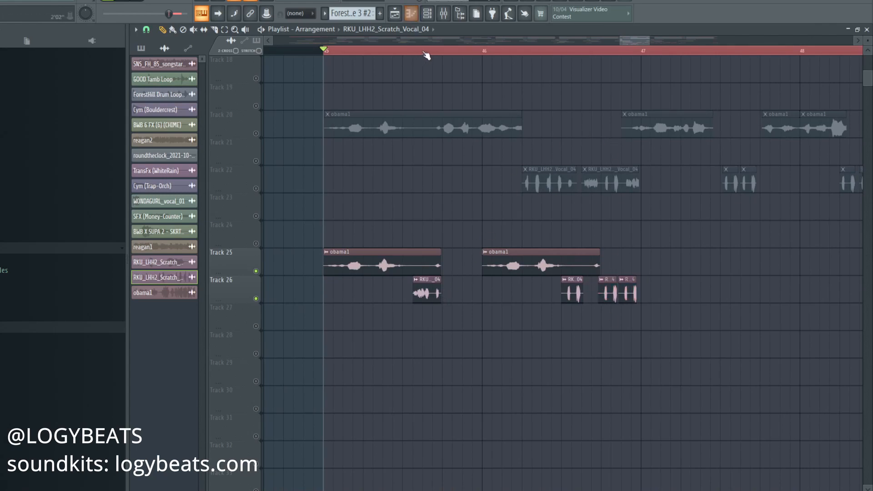
Shorten the first obama1 clip on Track 25 and move the first scratch clip to start exactly where it ends.
scroll(427, 55, up, 3)
drag(417, 285, 415, 288)
drag(478, 270, 396, 270)
click(419, 293)
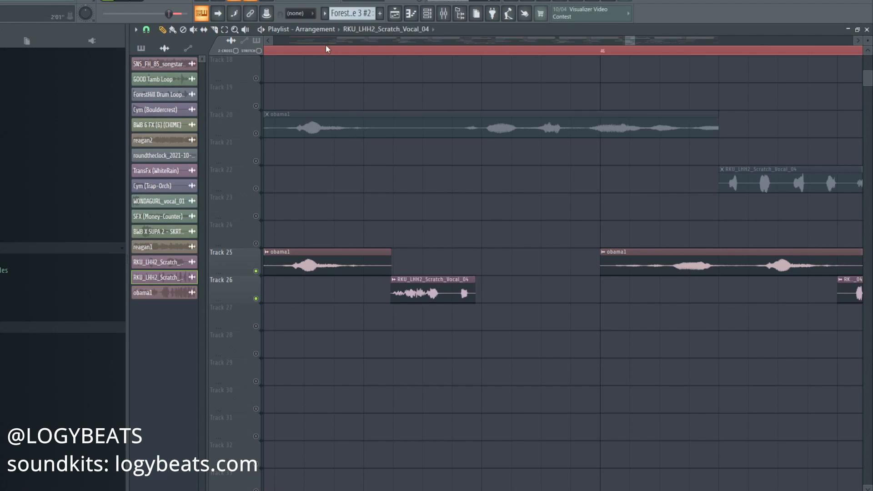
Examine the edited vocal and scratch clips against the effects, drum and melody tracks at bars 45 to 53.
scroll(348, 55, down, 3)
scroll(588, 60, up, 1)
scroll(588, 54, up, 1)
mouse_move(637, 41)
mouse_down()
mouse_move(616, 40)
mouse_move(633, 41)
mouse_up()
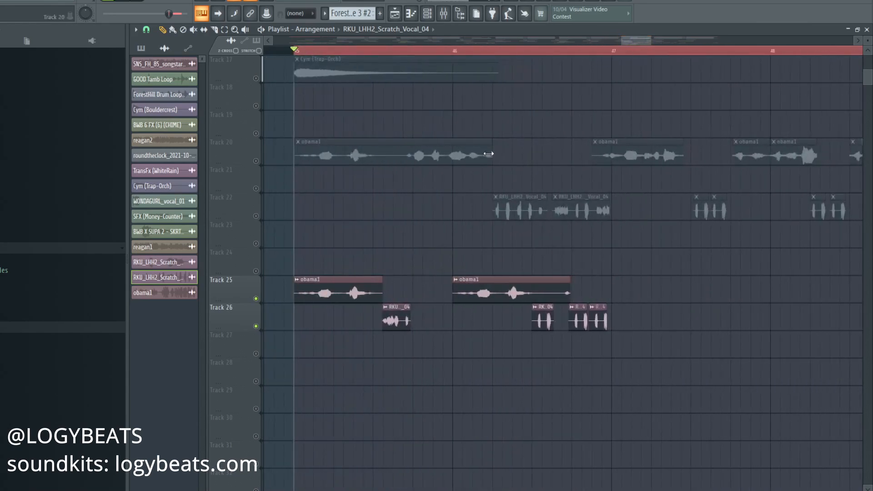
scroll(332, 70, up, 2)
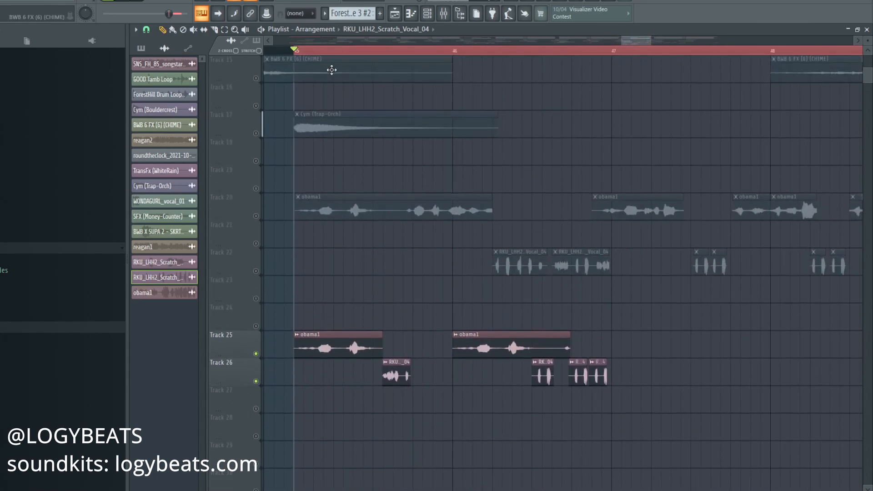
scroll(396, 53, down, 6)
scroll(409, 194, up, 2)
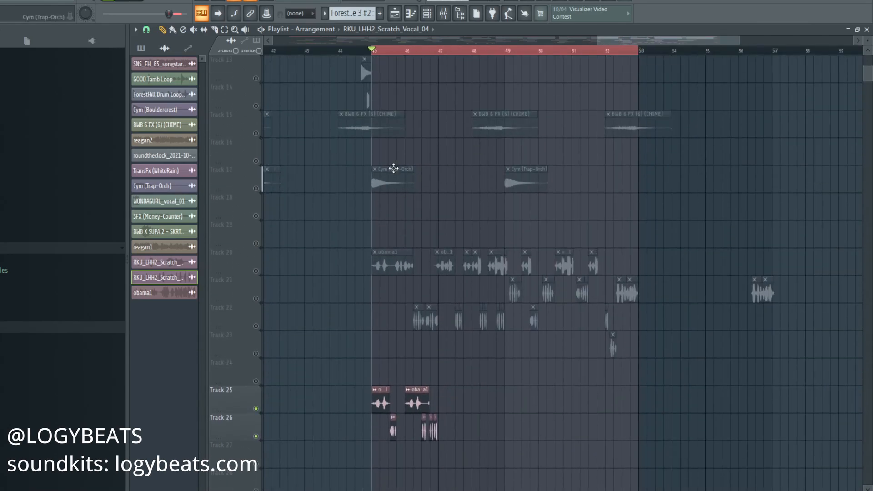
scroll(394, 167, up, 11)
scroll(454, 220, up, 1)
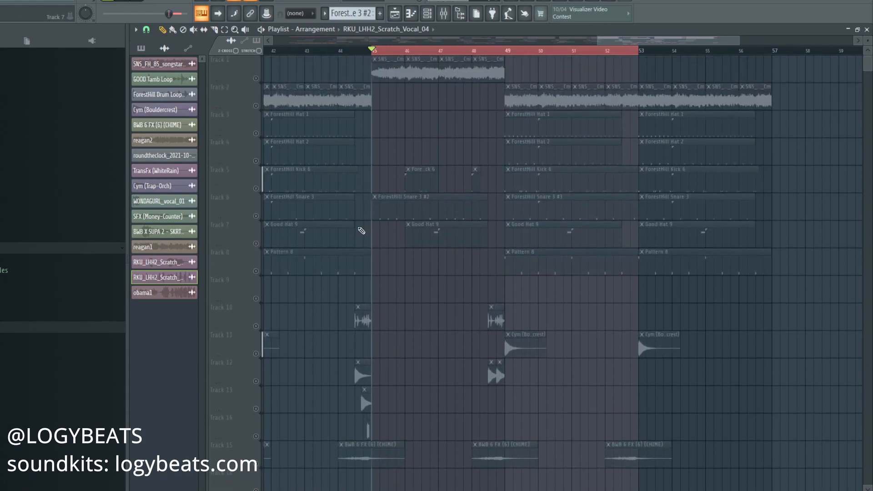
Compare the chopped clips on Tracks 25 and 26 with the breakdown's original vocal chops on Tracks 20 to 22 and start playback.
scroll(404, 55, up, 3)
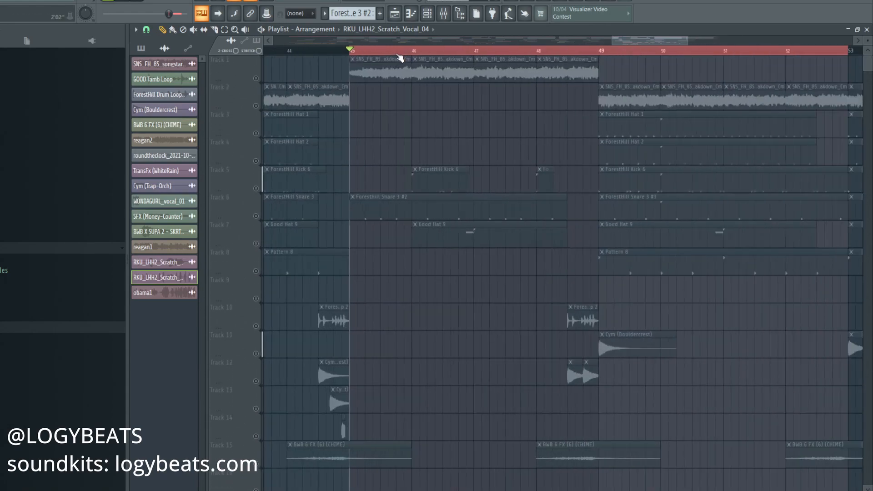
scroll(350, 209, down, 11)
scroll(404, 214, down, 4)
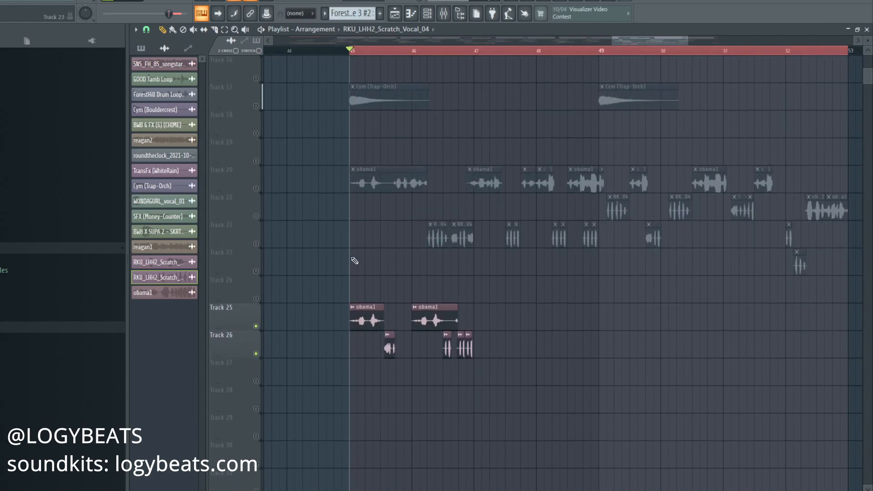
scroll(386, 53, up, 5)
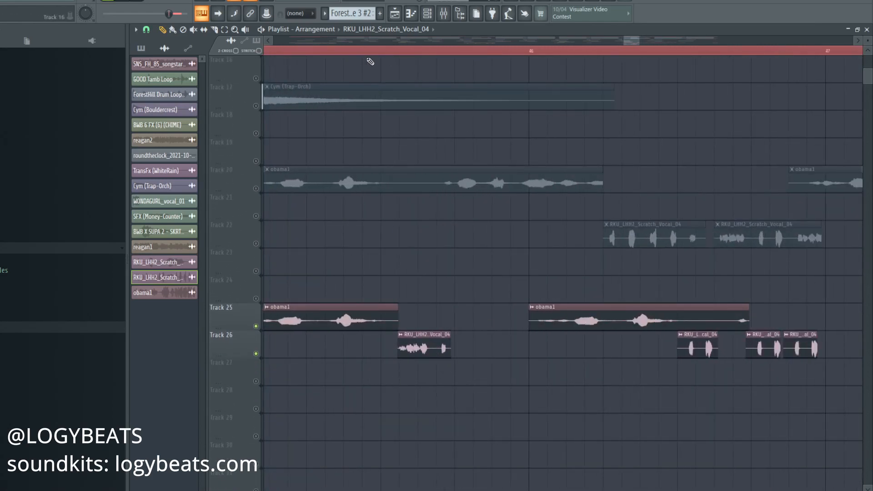
scroll(371, 59, down, 3)
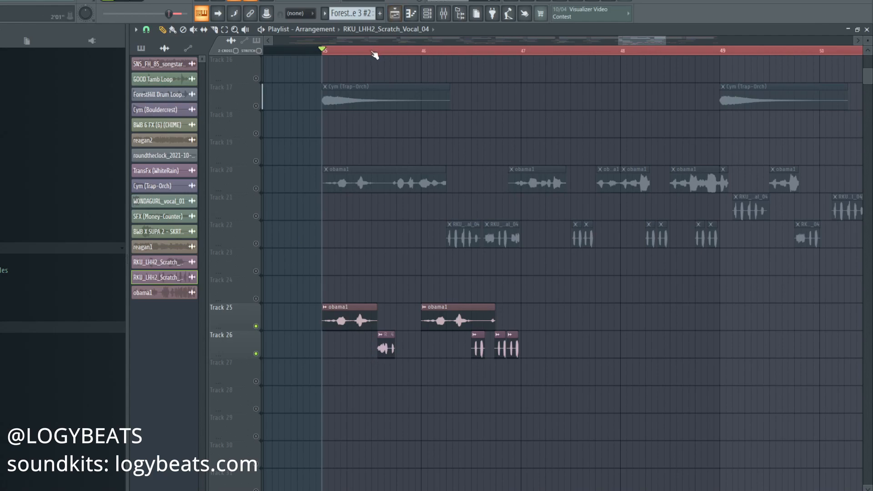
scroll(372, 58, up, 4)
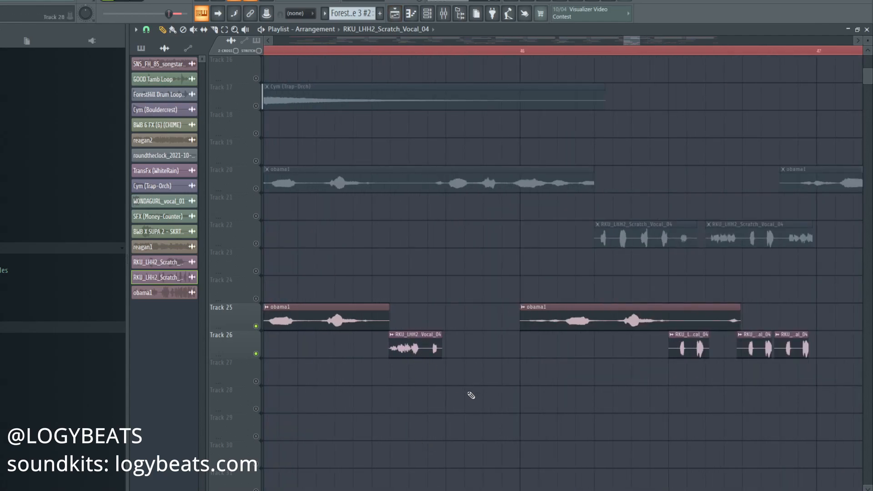
scroll(364, 61, down, 4)
key(space)
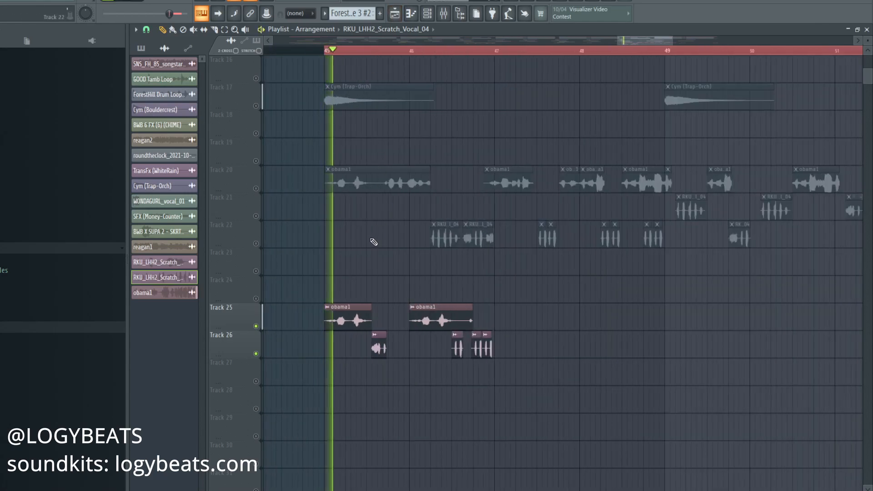
Add another obama1 clip on Track 25 at bar 47, with its opening phrase trimmed off, and preview the pattern.
click(436, 321)
click(412, 287)
key(space)
drag(469, 294, 548, 291)
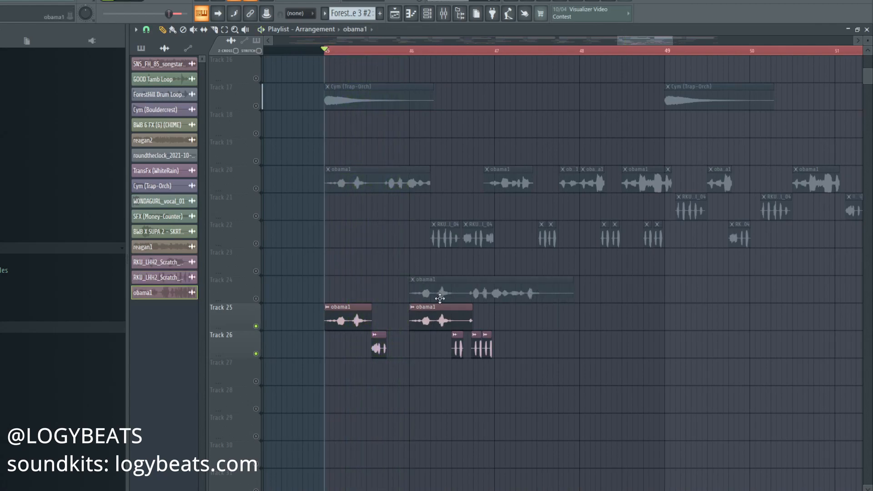
drag(410, 299, 502, 321)
key(space)
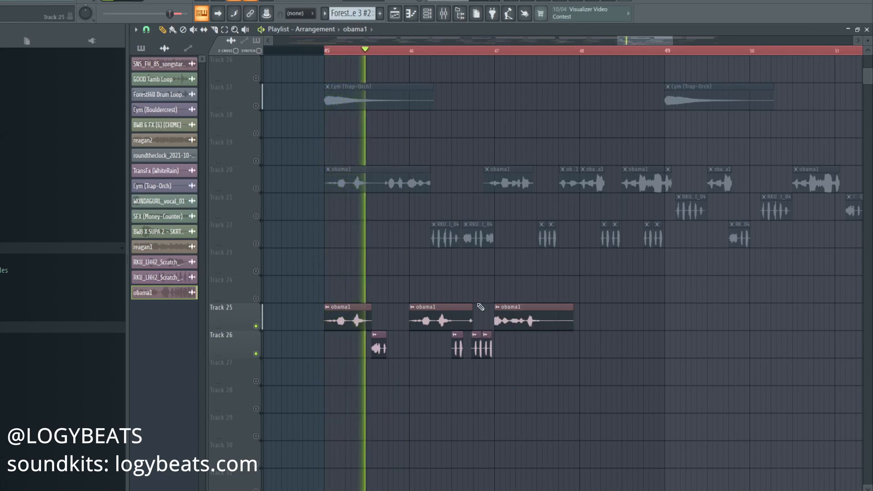
Place a copy of the RKU_LHH2_Scratch_Vocal_04 clip from Track 22 on Track 26 midway through bar 47 and preview it.
click(447, 239)
click(540, 351)
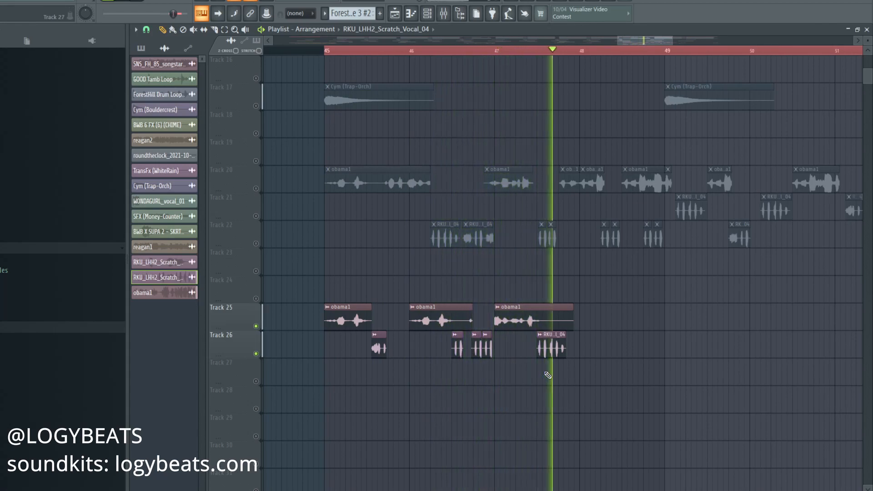
key(space)
Delete all the demonstration vocal and scratch clips from Tracks 25 and 26.
scroll(446, 48, down, 5)
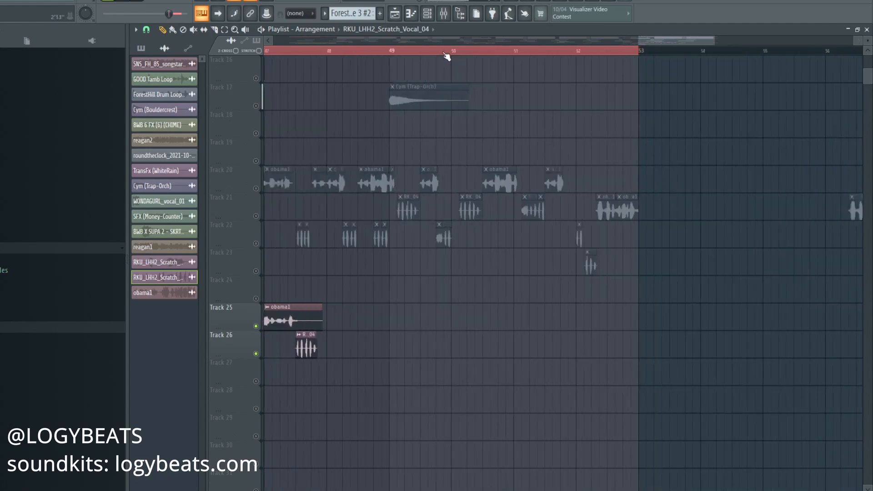
mouse_move(400, 310)
mouse_down()
mouse_move(457, 322)
mouse_move(416, 341)
mouse_up()
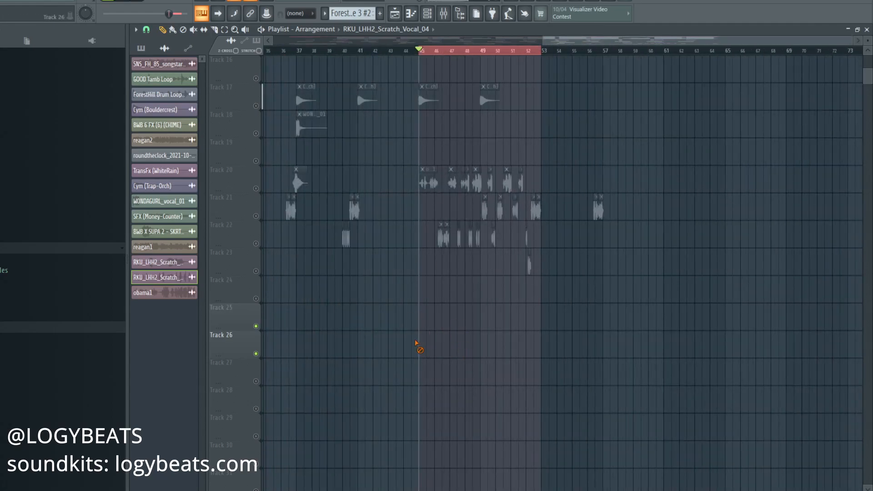
scroll(418, 344, up, 4)
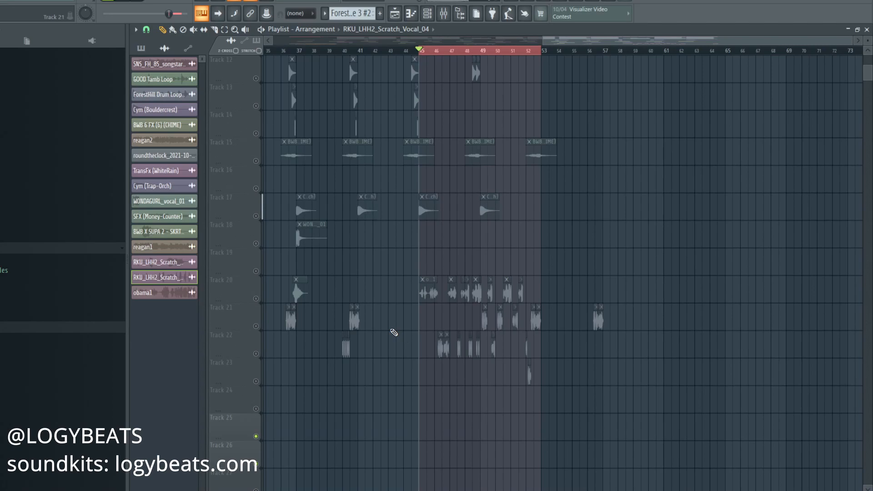
Turn all tracks back on, clear the time selection, and play the intro from bar 3.
drag(519, 40, 314, 40)
click(302, 50)
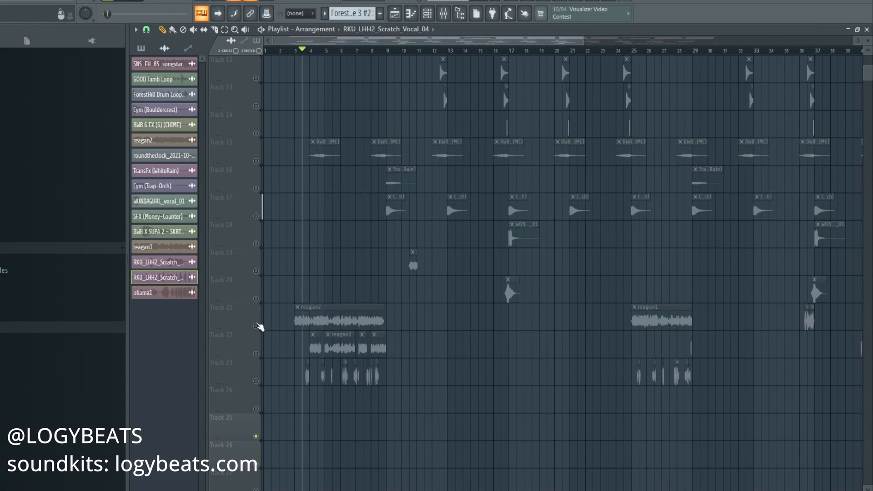
scroll(316, 273, up, 11)
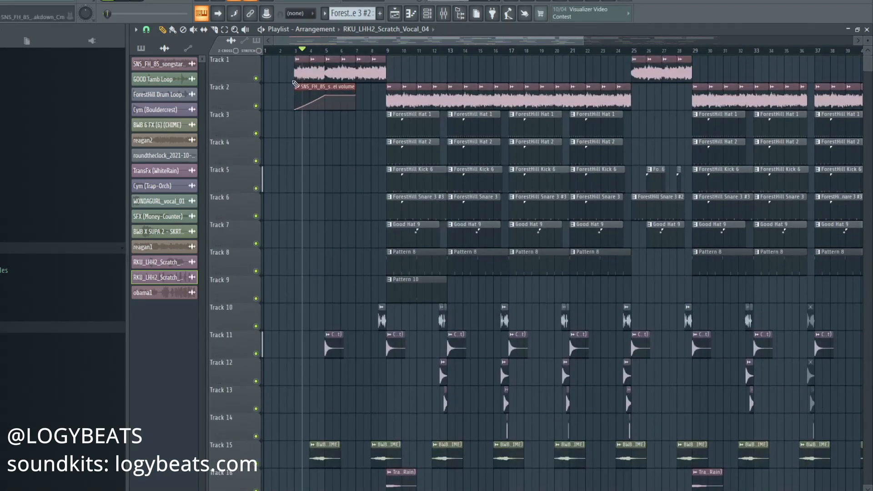
click(295, 50)
scroll(336, 220, down, 5)
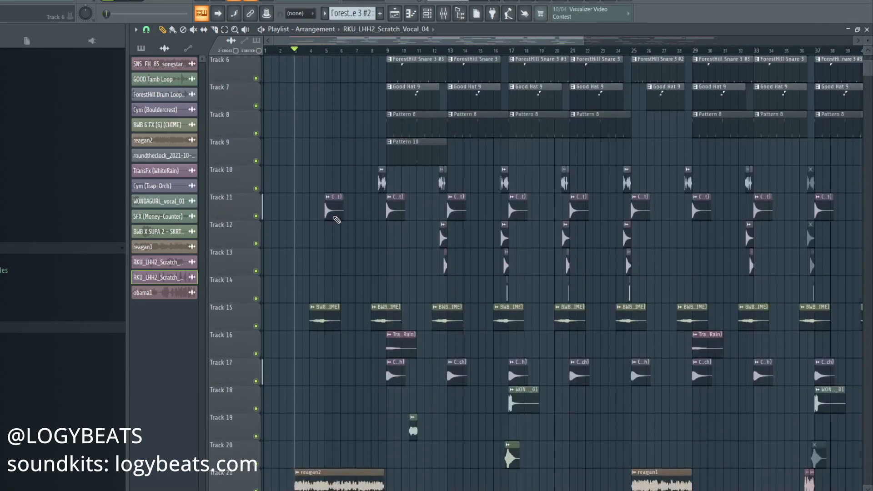
key(space)
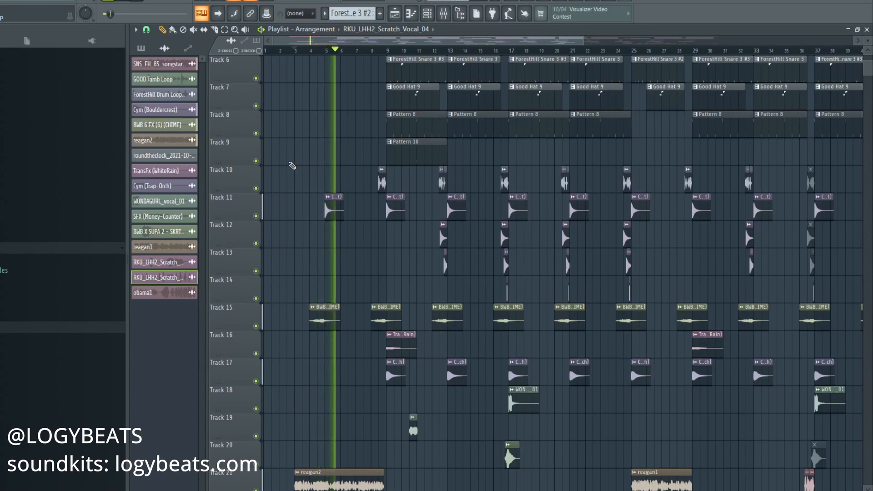
scroll(322, 217, down, 4)
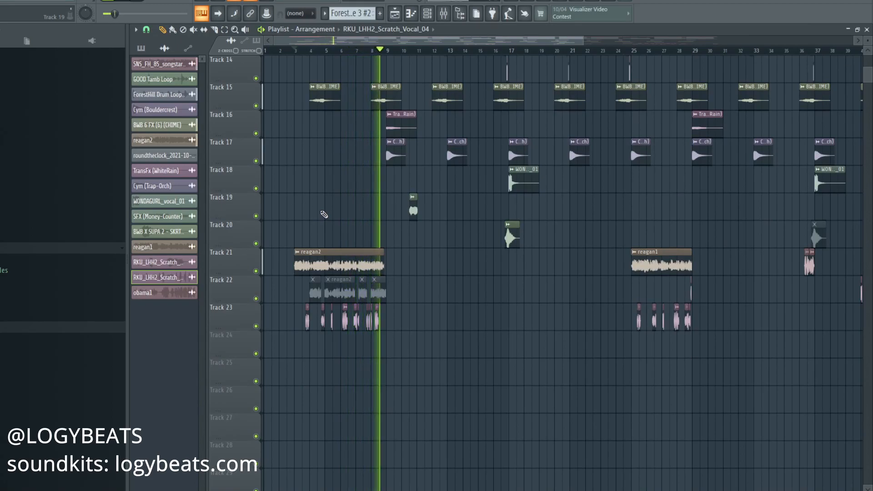
key(space)
Examine the intro's reagan2 vocal and scratch clips on Tracks 21 to 23 against the effects, drum and melody tracks.
scroll(325, 215, down, 3)
scroll(331, 59, up, 4)
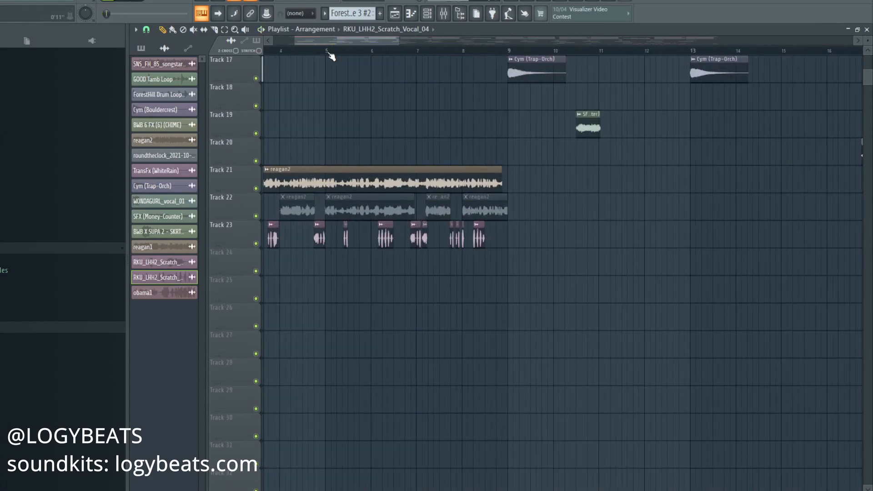
scroll(355, 44, left, 2)
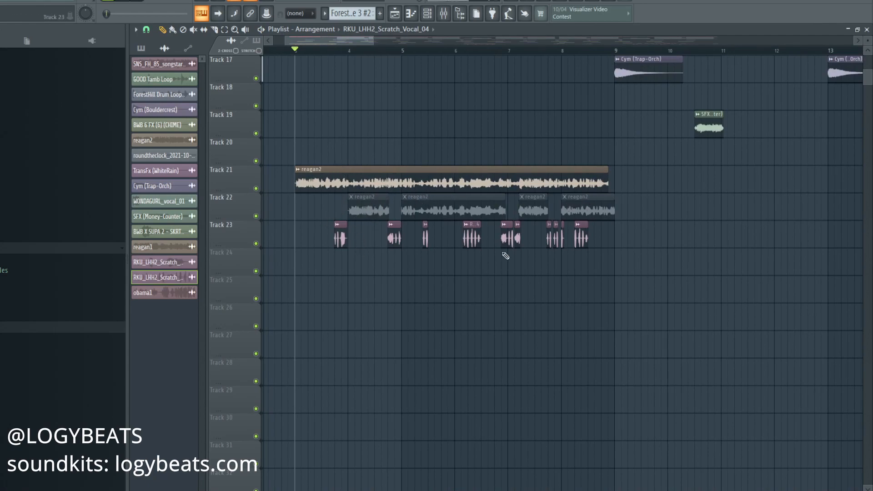
scroll(438, 252, up, 2)
scroll(553, 326, up, 3)
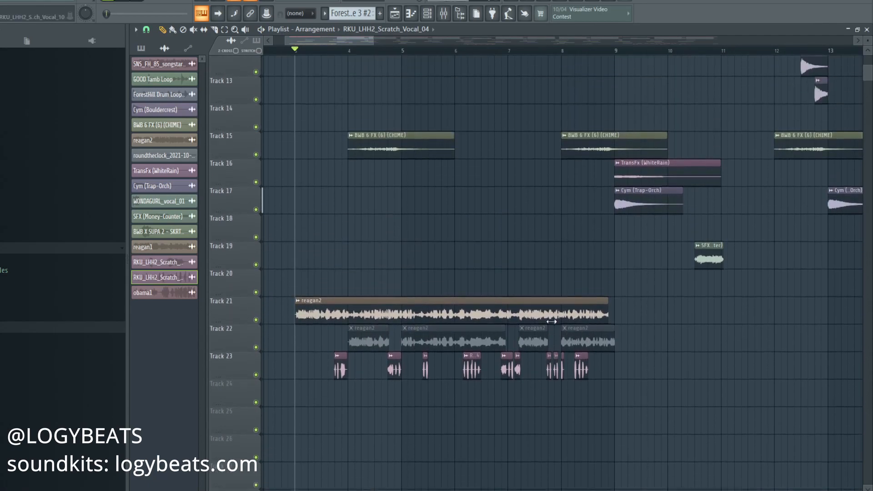
scroll(430, 53, down, 6)
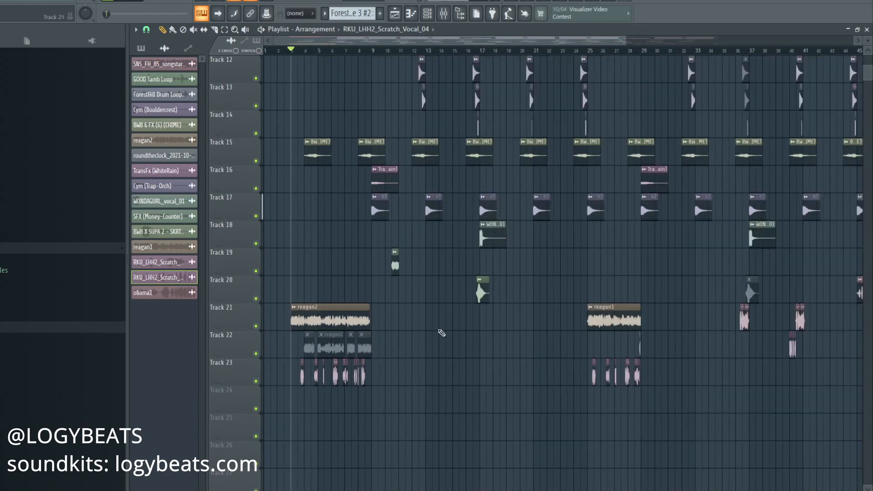
scroll(413, 343, up, 7)
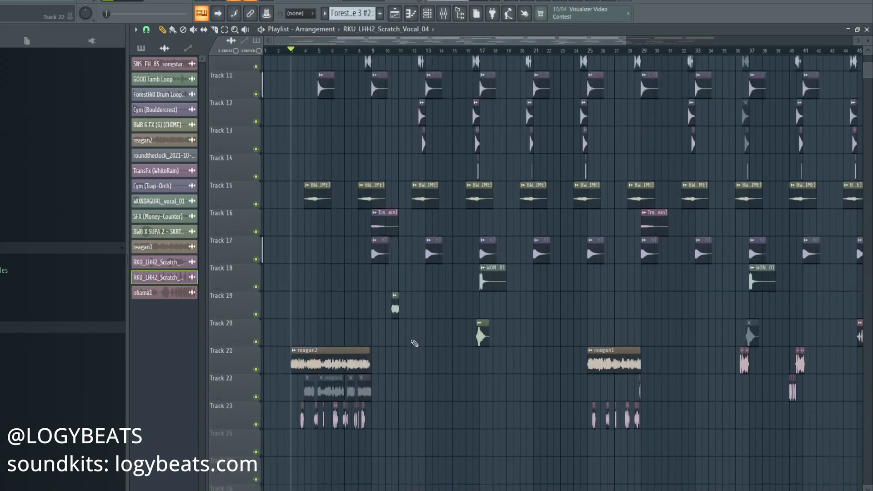
scroll(408, 304, up, 4)
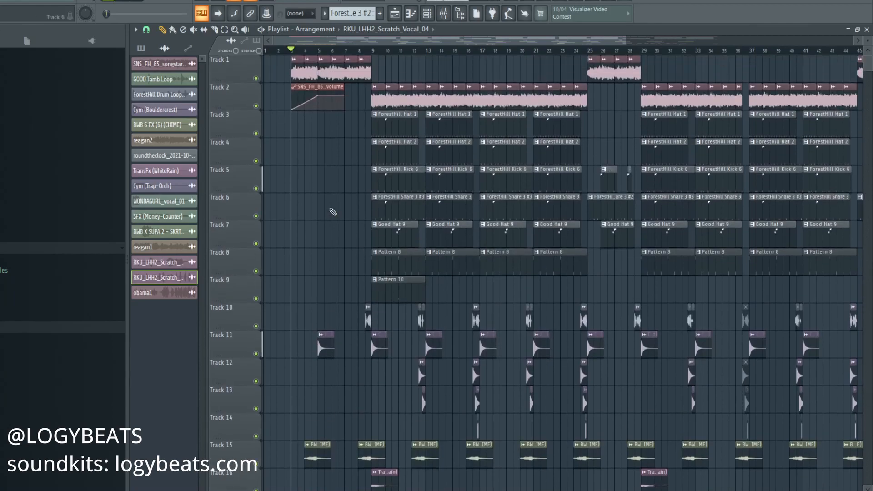
scroll(375, 53, down, 2)
scroll(787, 351, down, 4)
scroll(787, 351, up, 3)
Set the play position to bar 9 and mark bars 9 to 25 as the time selection, leaving the clips deselected.
click(331, 53)
scroll(346, 61, up, 1)
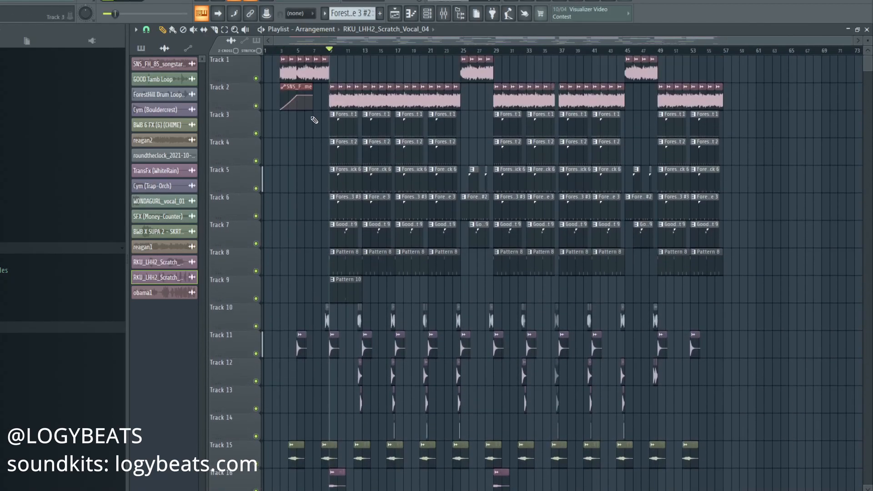
drag(330, 49, 459, 49)
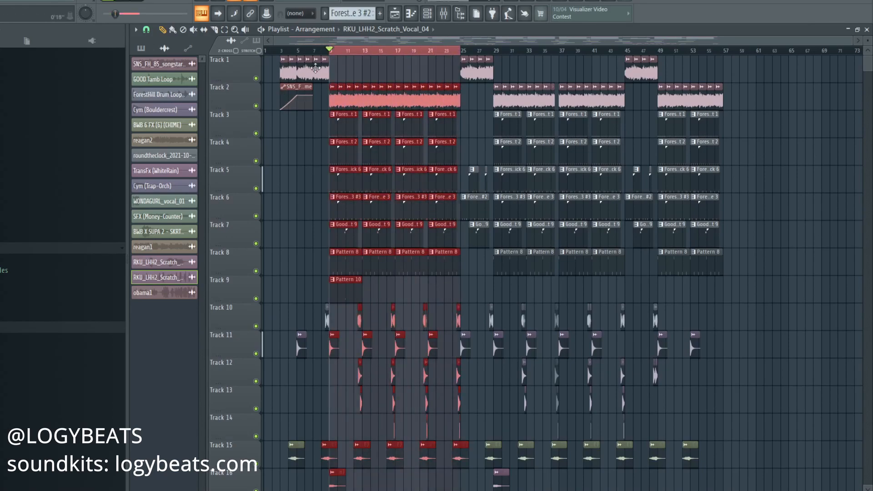
scroll(365, 188, down, 2)
scroll(345, 227, up, 2)
ctrl+click(305, 183)
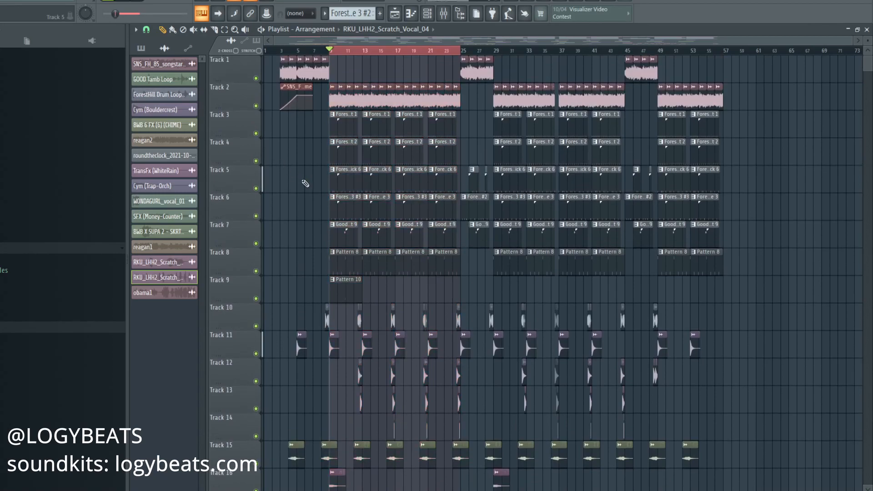
Inspect the mixer tracks for the ForestHill hats, kick and snare and the drums bus, and return to the playlist.
click(447, 16)
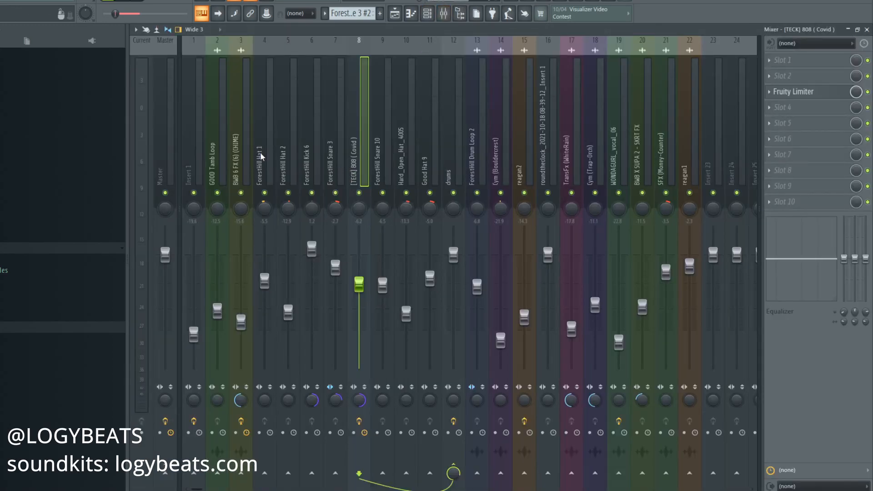
click(269, 162)
click(280, 170)
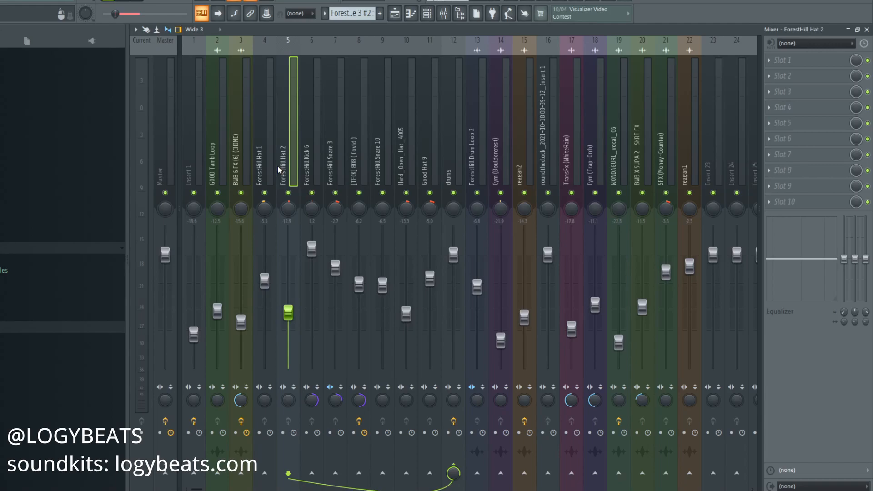
click(268, 164)
click(293, 166)
click(318, 166)
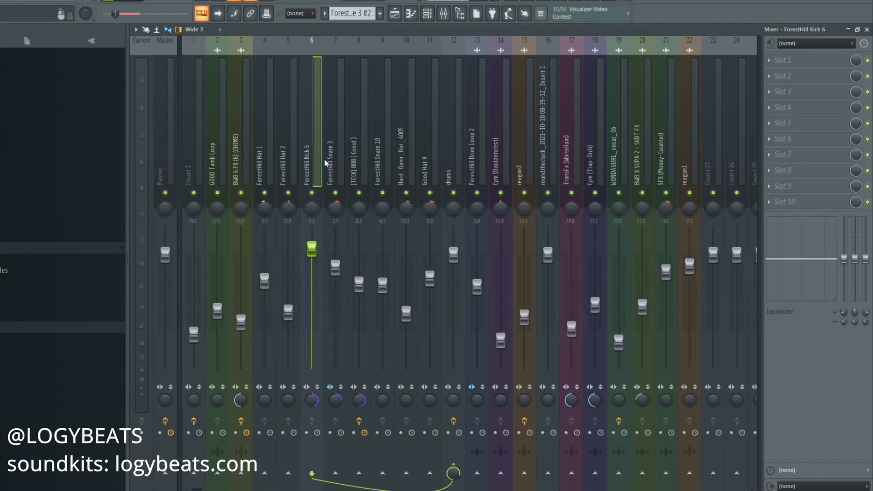
click(382, 153)
click(344, 152)
click(311, 158)
click(462, 154)
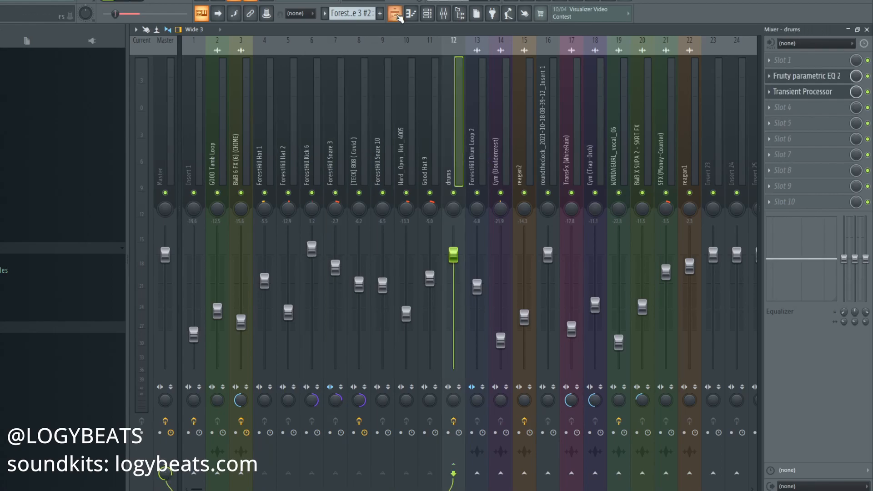
click(395, 13)
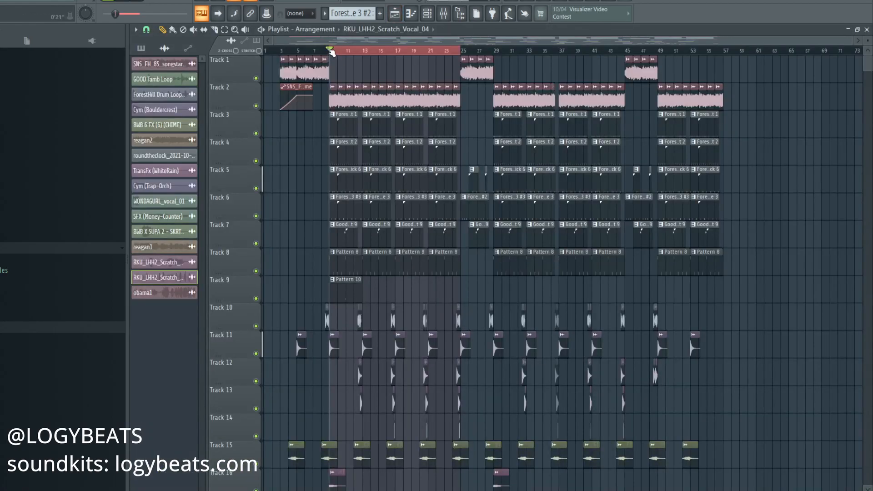
Play the section in the mixer while checking the 808, ForestHill Kick 6 and Insert 1 tracks.
click(443, 13)
click(347, 167)
click(352, 169)
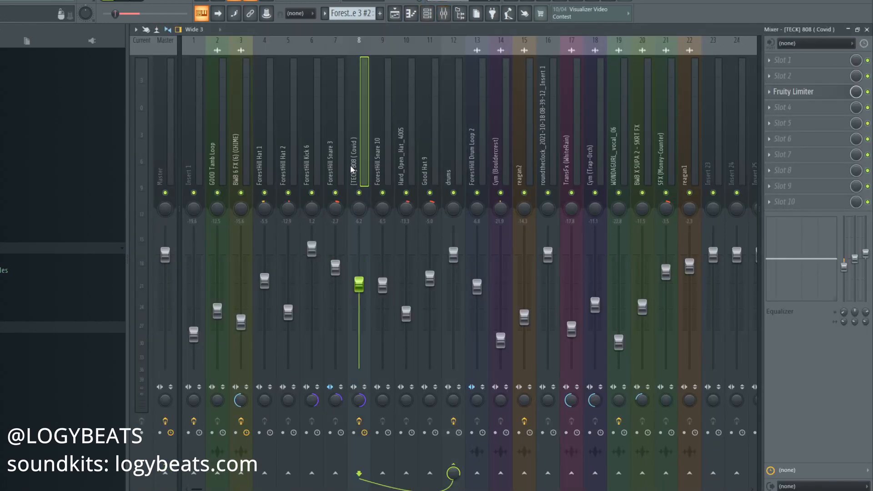
click(312, 166)
key(space)
click(194, 157)
click(317, 140)
key(space)
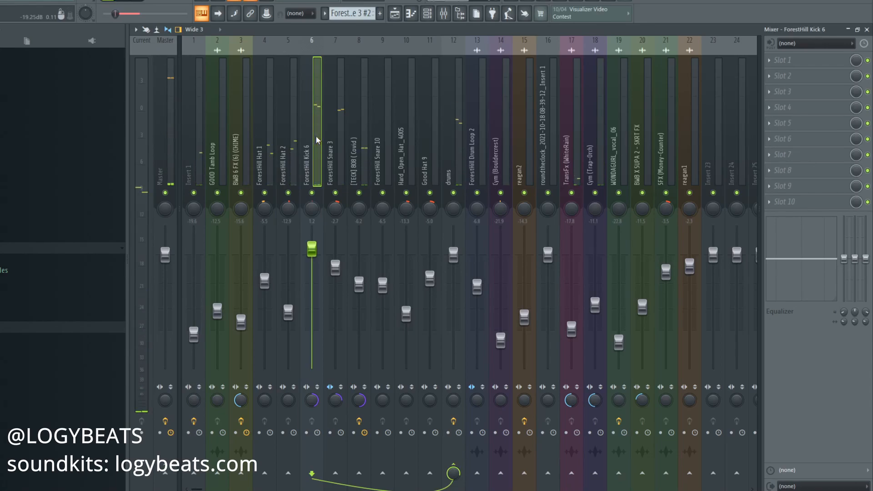
Check the levels and effect slots of the ForestHill Kick 6, ForestHill Snare 3, Master and ForestHill Hat 2 mixer tracks.
click(325, 148)
click(319, 146)
click(169, 139)
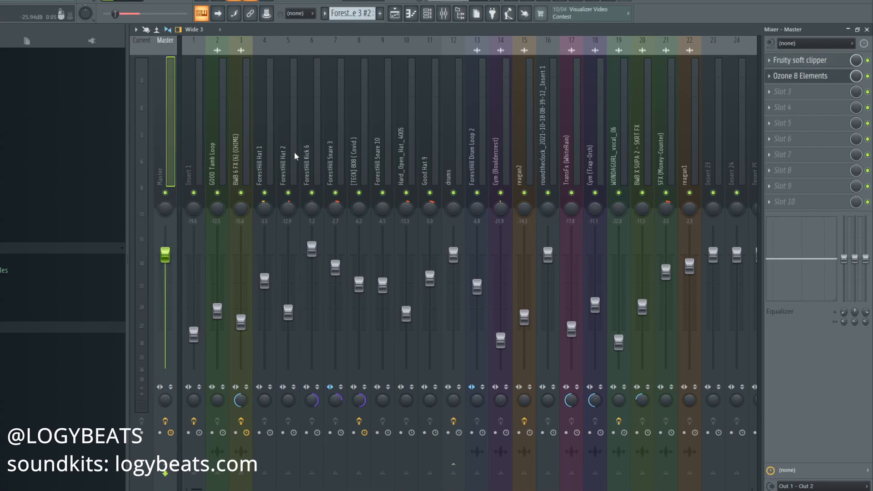
click(289, 141)
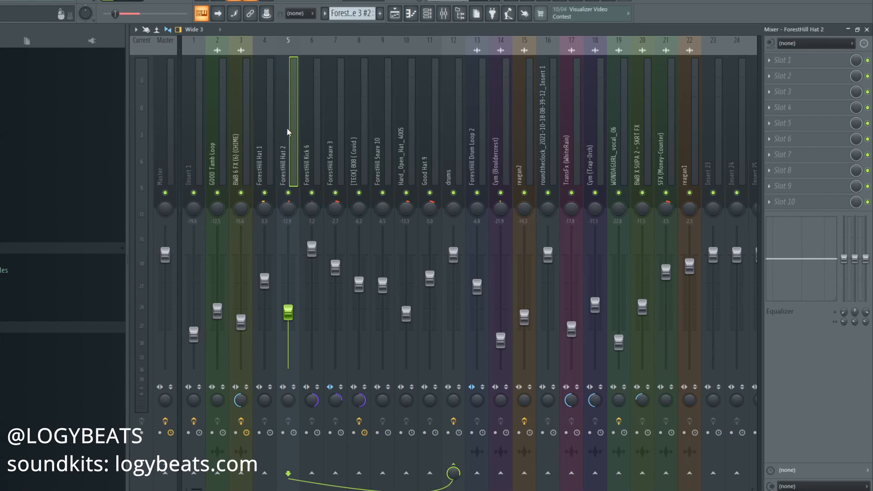
Check the levels and effect slots of the ForestHill Kick 6, 808, ForestHill Snare 3 and ForestHill Hat 2 mixer tracks.
click(304, 161)
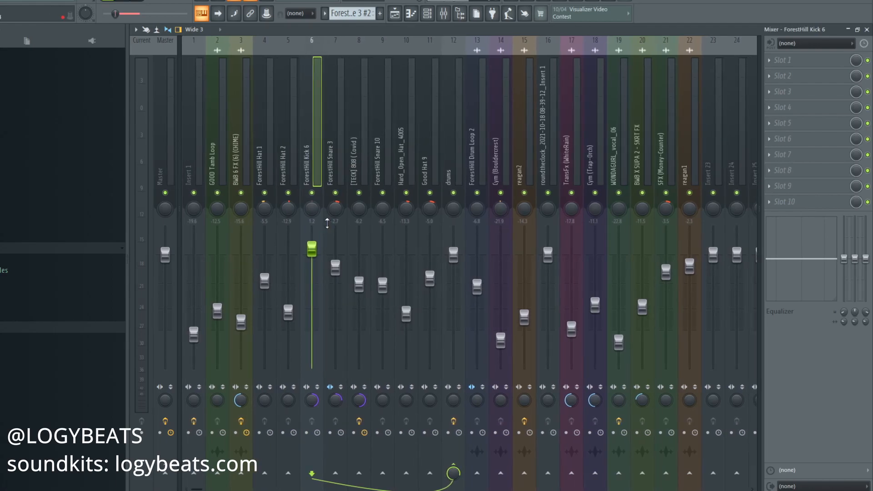
click(356, 168)
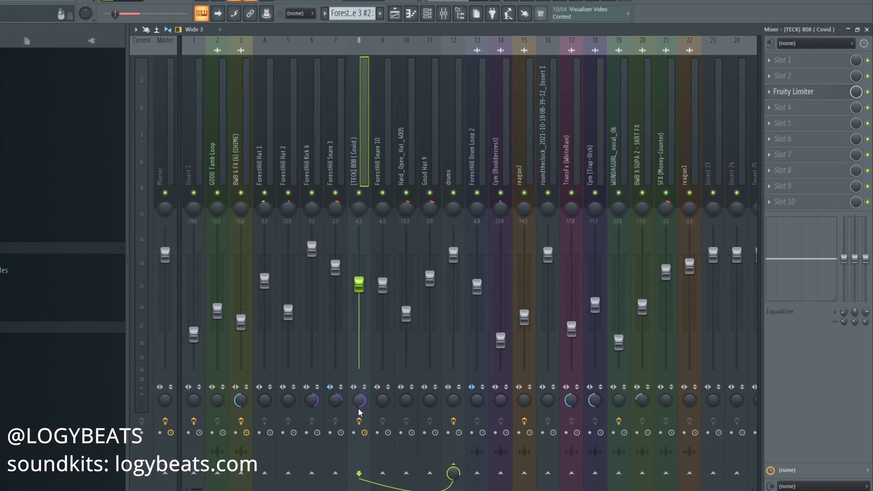
click(334, 159)
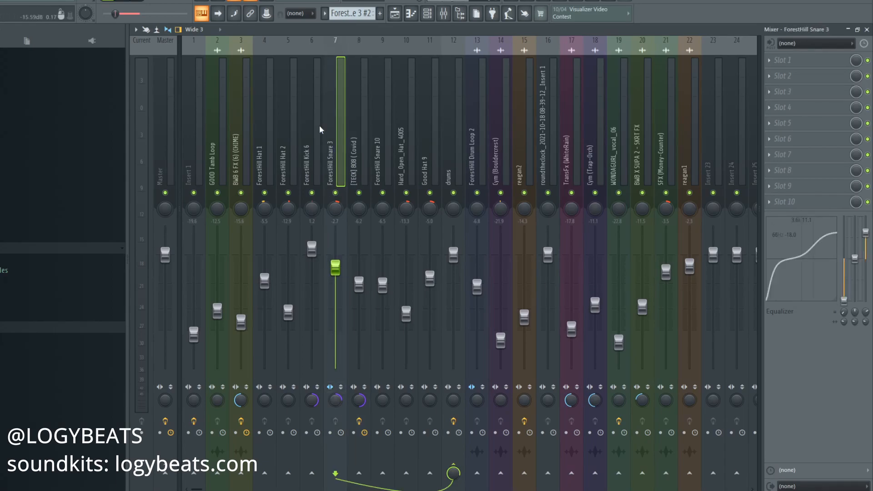
click(318, 155)
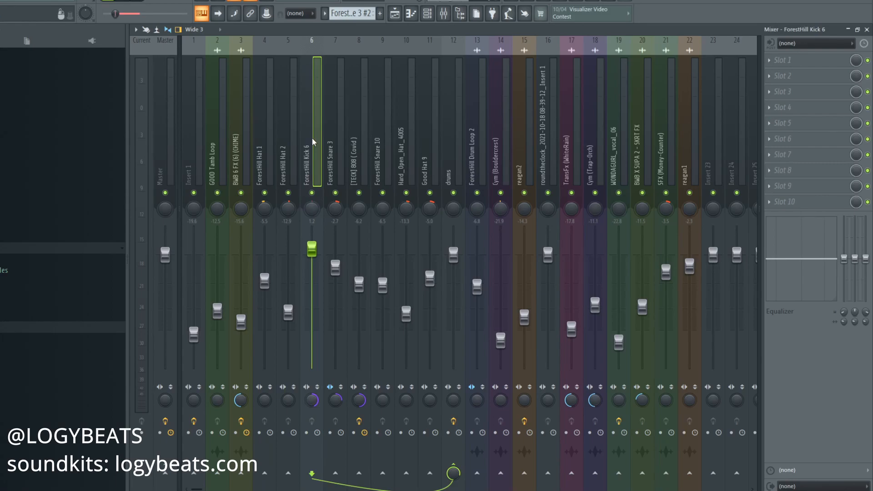
click(289, 128)
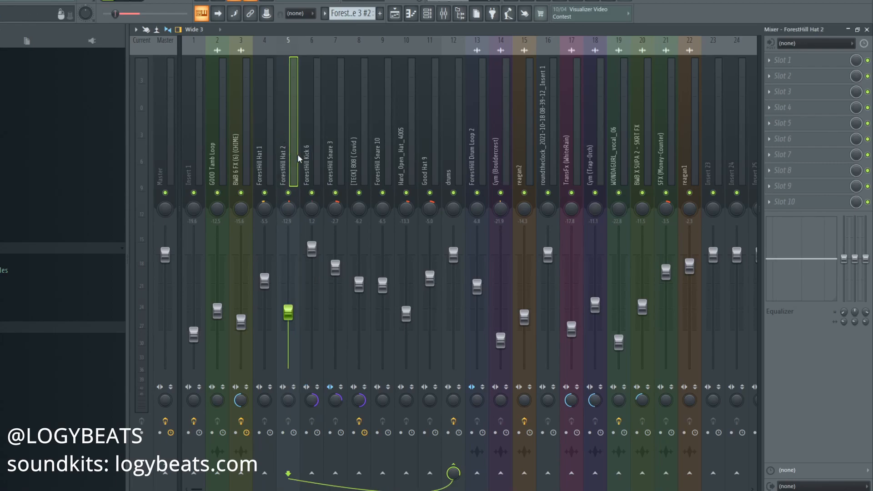
click(321, 157)
Select the mixer tracks from Good Hat 9 back to ForestHill Hat 1 and show the options for routing them to one track.
click(426, 159)
drag(424, 159, 270, 136)
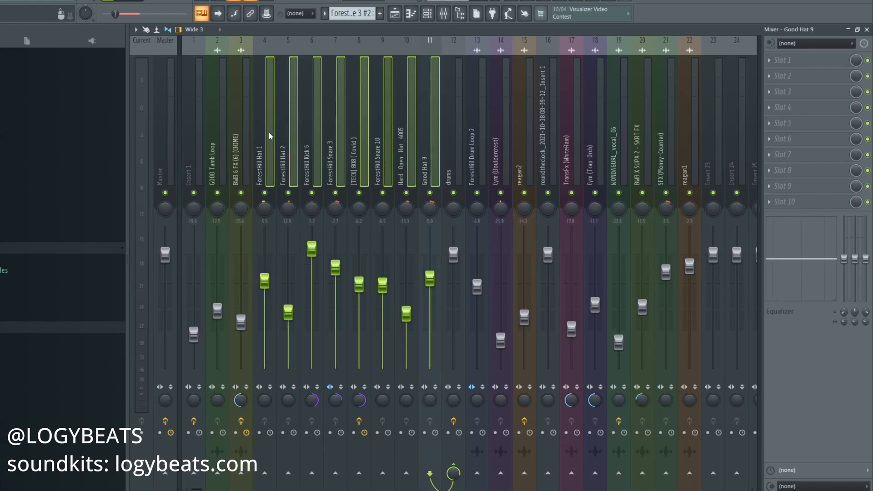
click(448, 153)
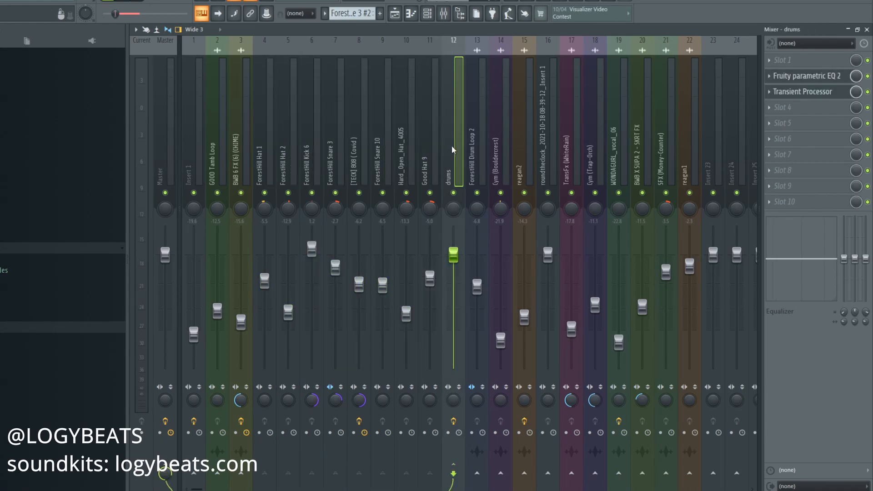
click(411, 151)
drag(428, 154, 267, 145)
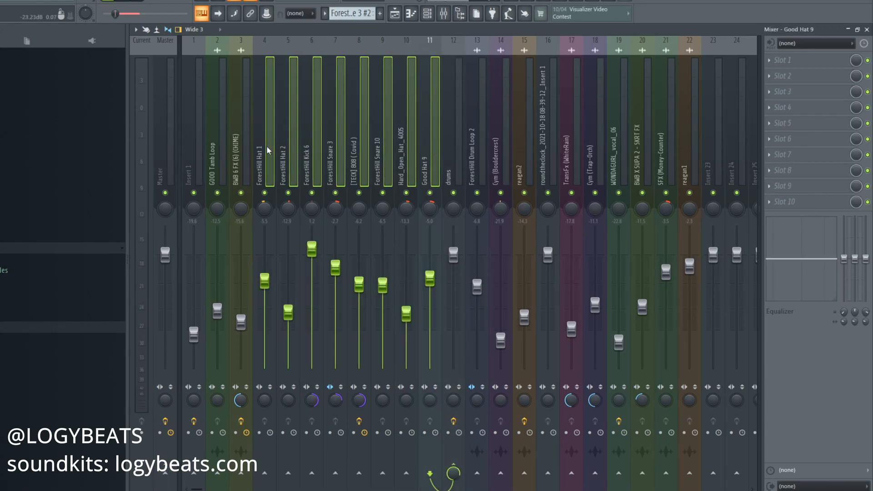
right_click(476, 475)
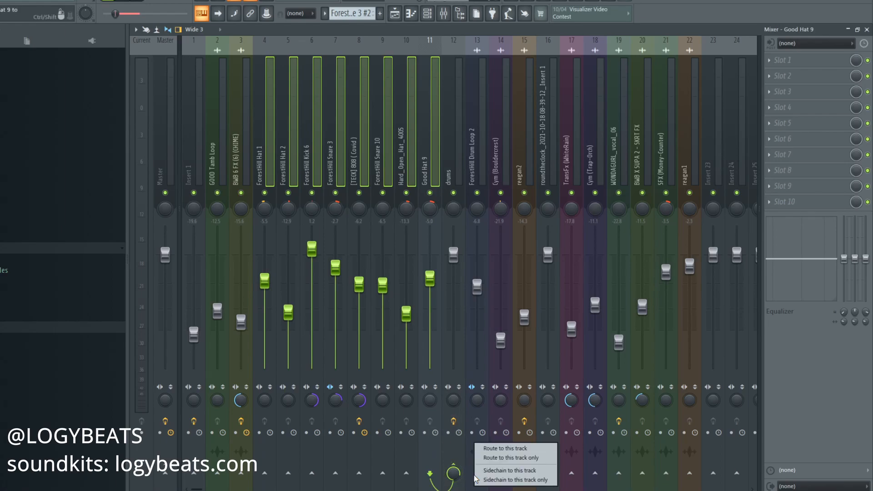
click(488, 458)
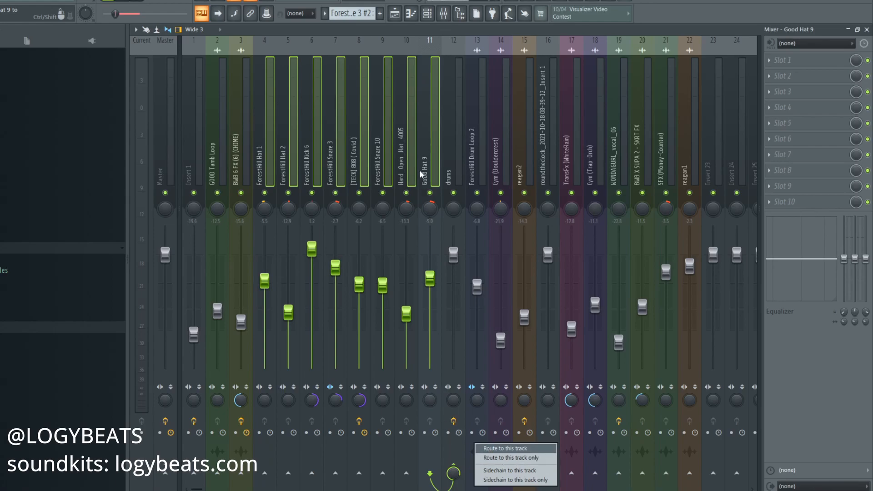
Inspect the Transient Processor and Fruity parametric EQ 2 settings on the drums bus.
click(450, 175)
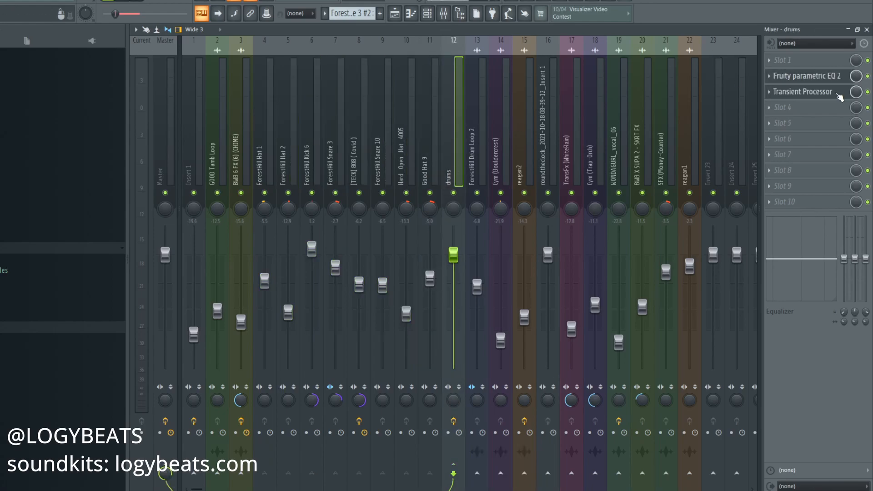
click(792, 91)
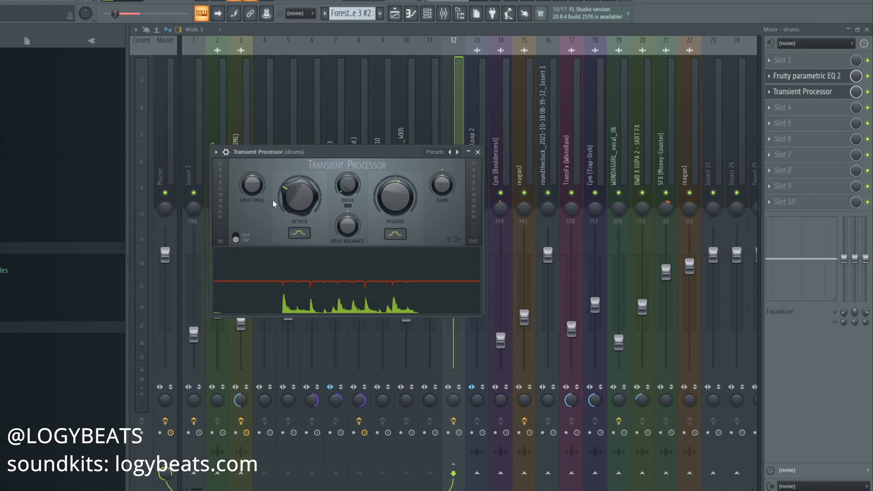
click(791, 96)
click(805, 76)
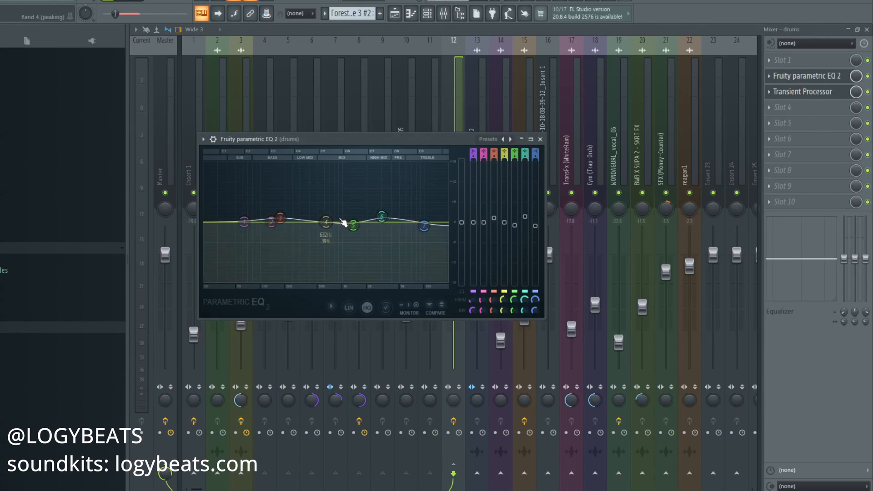
click(324, 91)
Solo ForestHill Hat 1 and re-enable the other drum tracks from ForestHill Hat 2 through Good Hat 9.
click(266, 152)
right_click(265, 193)
click(288, 192)
click(312, 193)
click(335, 193)
click(358, 193)
click(383, 193)
click(406, 193)
click(430, 193)
Look at the playlist, return to the mixer and check the drum tracks from ForestHill Hat 1 to Hard_Open_Hat_4005.
click(394, 14)
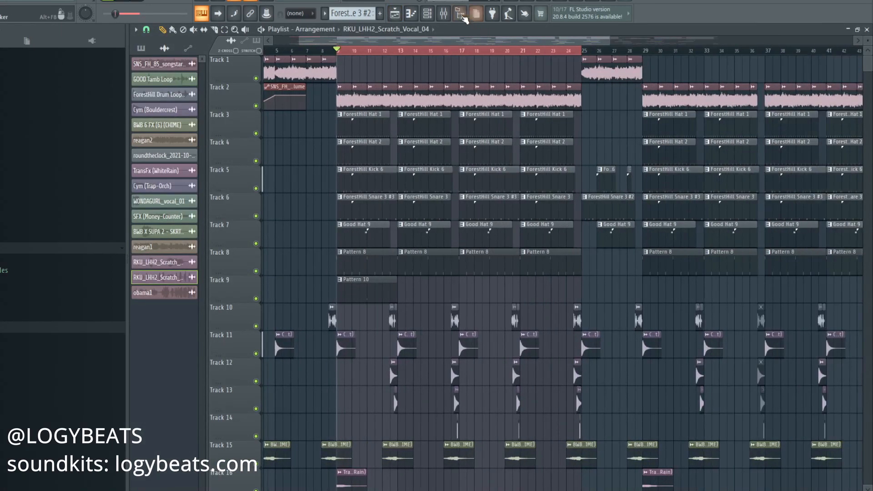
click(444, 14)
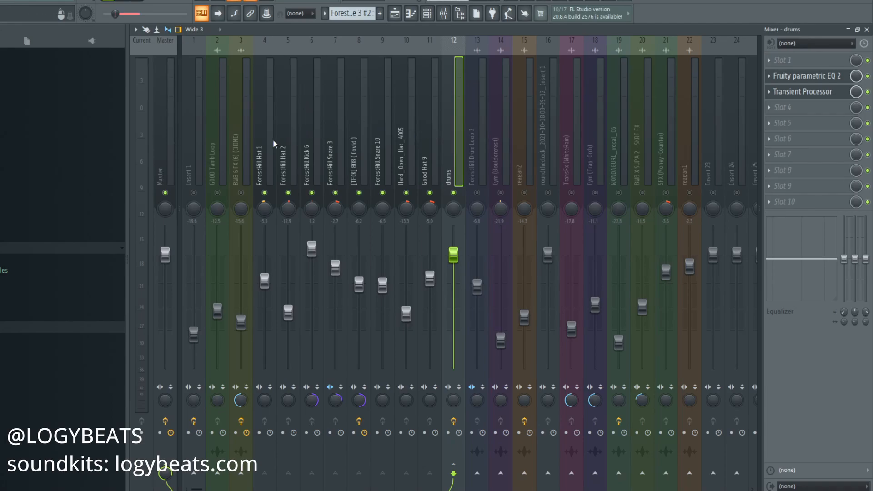
click(271, 161)
click(346, 163)
drag(348, 165, 410, 171)
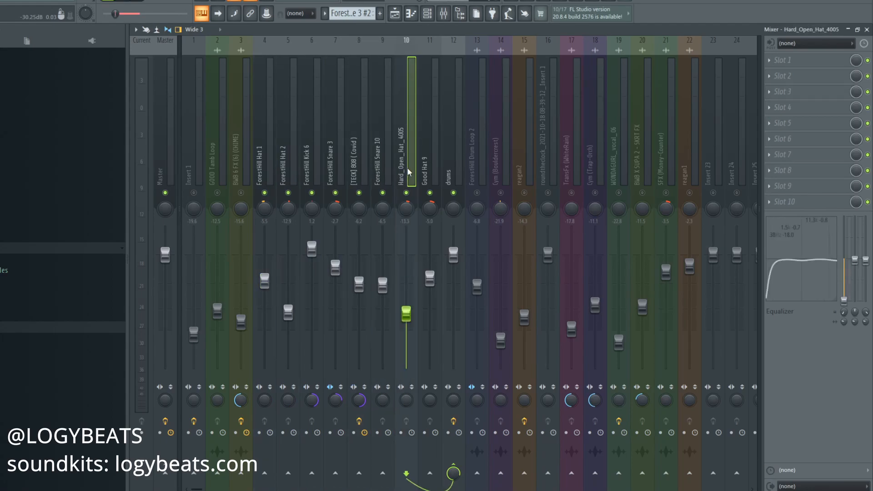
Examine the section from bar 9 to bar 25 in the playlist while the soloed drums play.
click(395, 15)
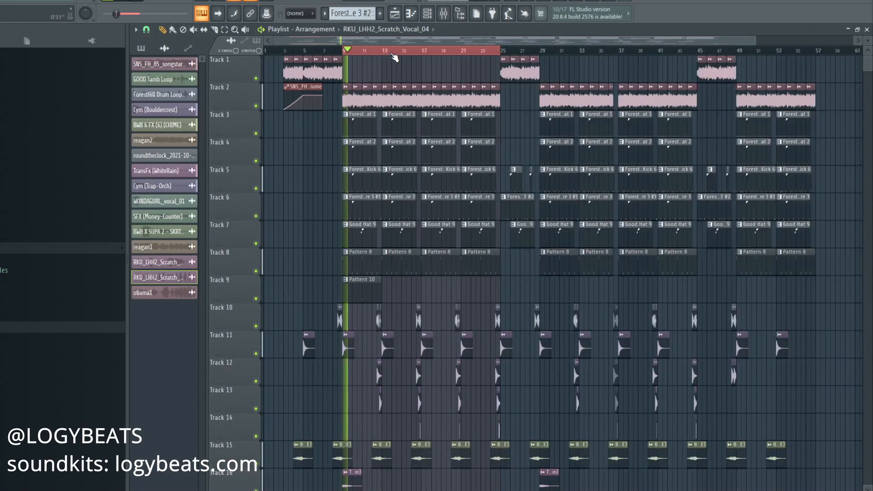
scroll(394, 56, down, 1)
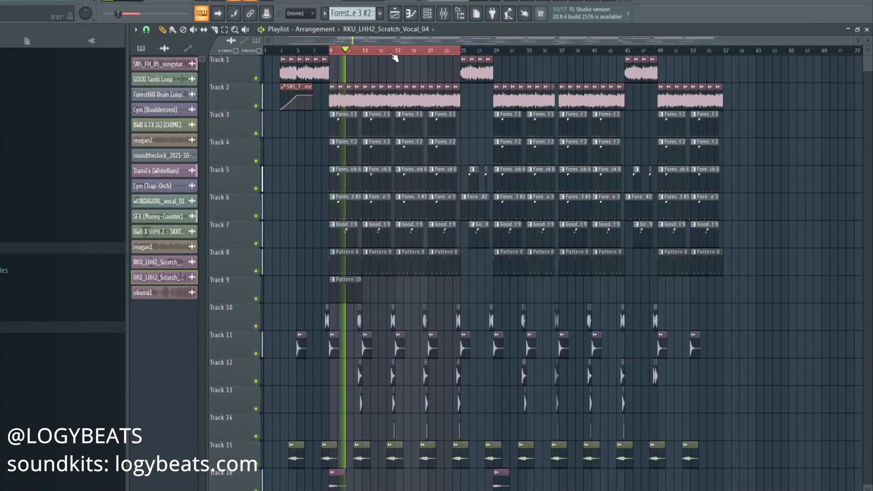
scroll(394, 57, up, 2)
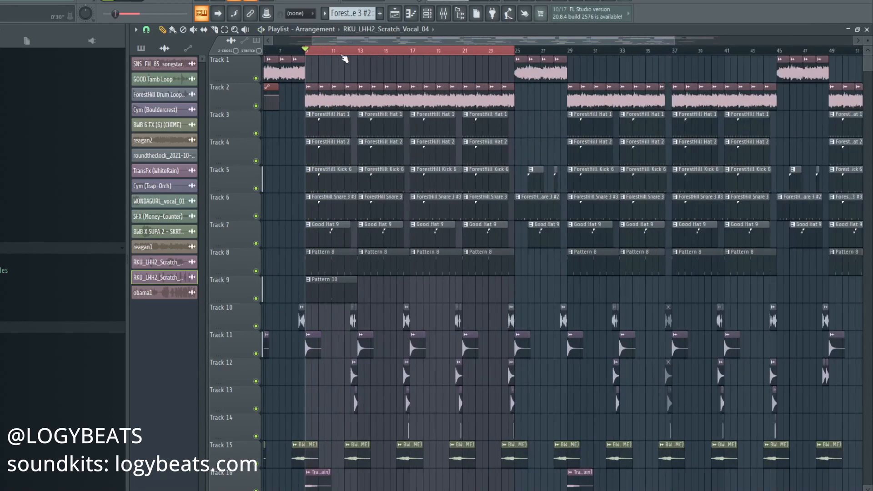
scroll(350, 58, up, 2)
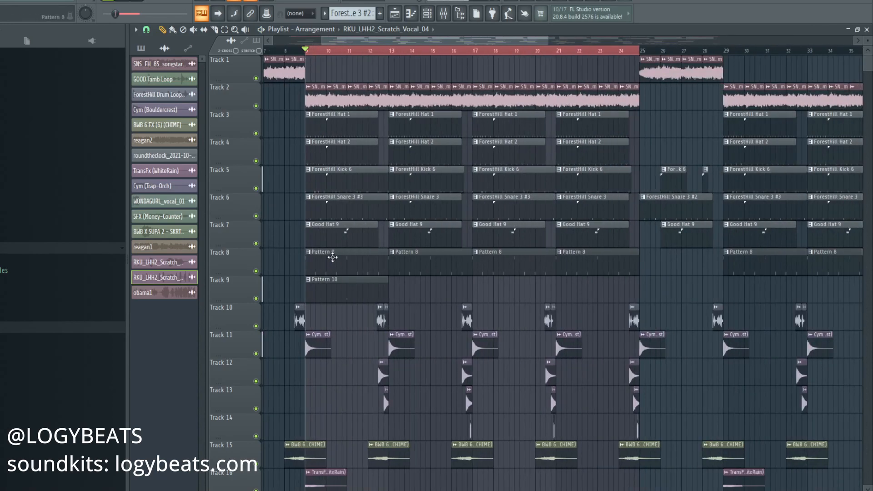
Return to the mixer and check the ForestHill Snare 10, ForestHill Snare 3 and 808 tracks.
click(443, 14)
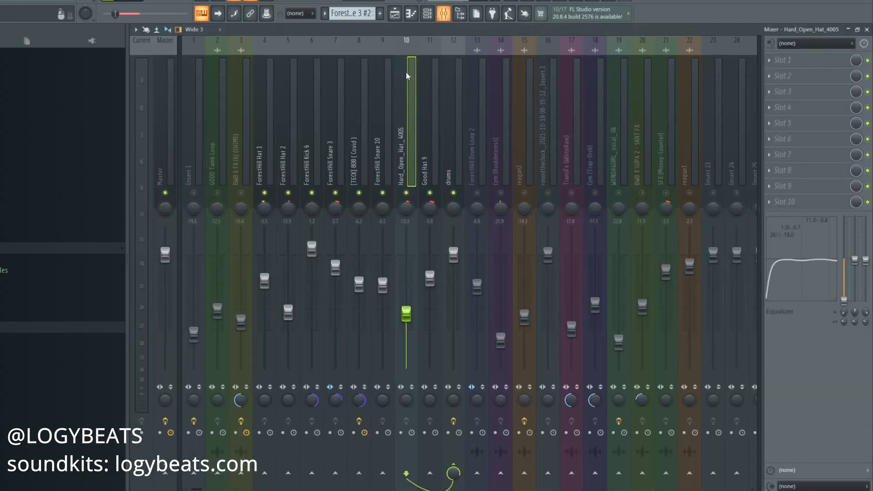
click(386, 146)
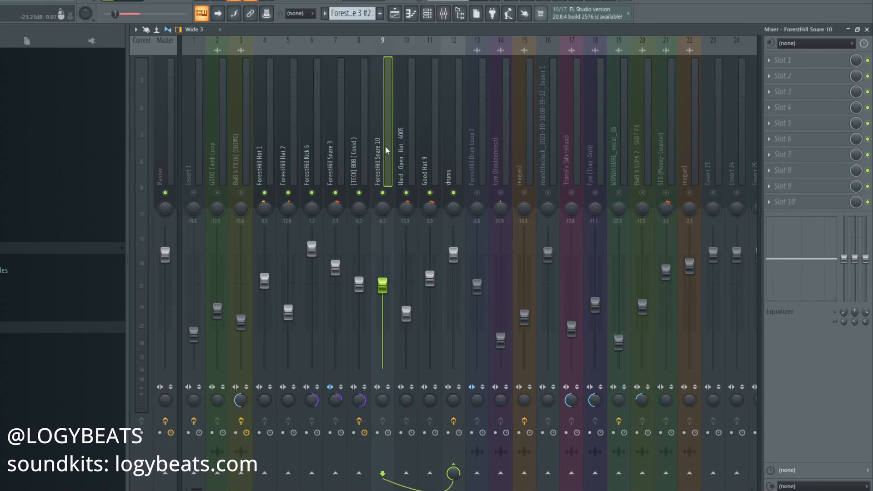
click(335, 148)
click(377, 163)
click(361, 168)
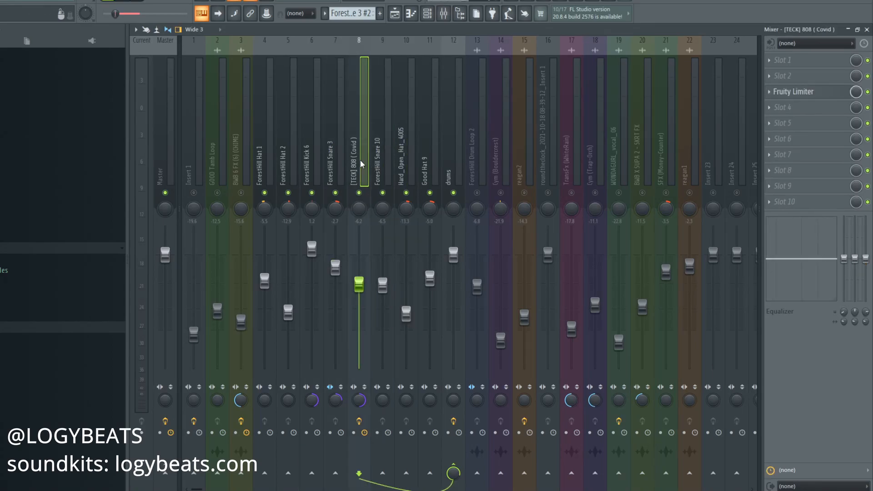
click(341, 154)
click(352, 166)
Compare the levels and equalizer settings of the ForestHill Kick 6 and ForestHill Snare 3 mixer tracks.
click(312, 158)
click(326, 163)
click(321, 164)
click(326, 163)
click(320, 163)
click(335, 162)
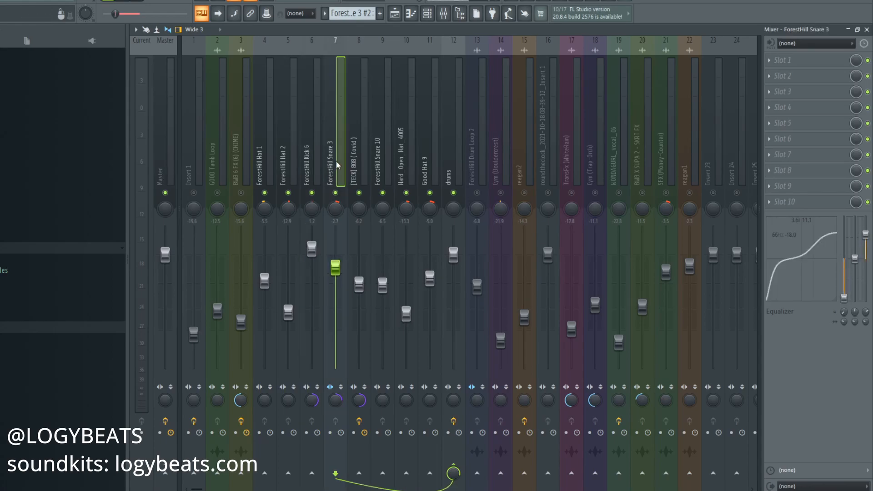
click(313, 152)
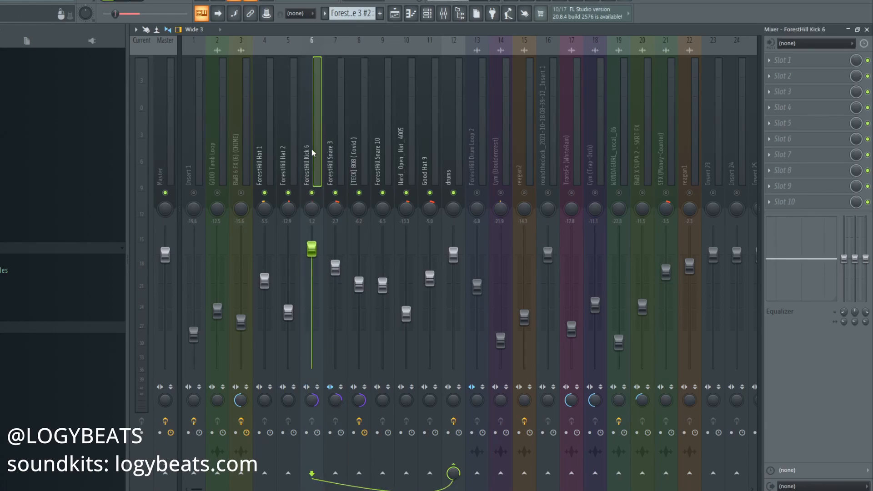
click(335, 160)
click(321, 157)
click(338, 162)
click(351, 162)
click(337, 159)
Enable the Insert 1 mixer track alongside the soloed drums, select it and play the section.
key(space)
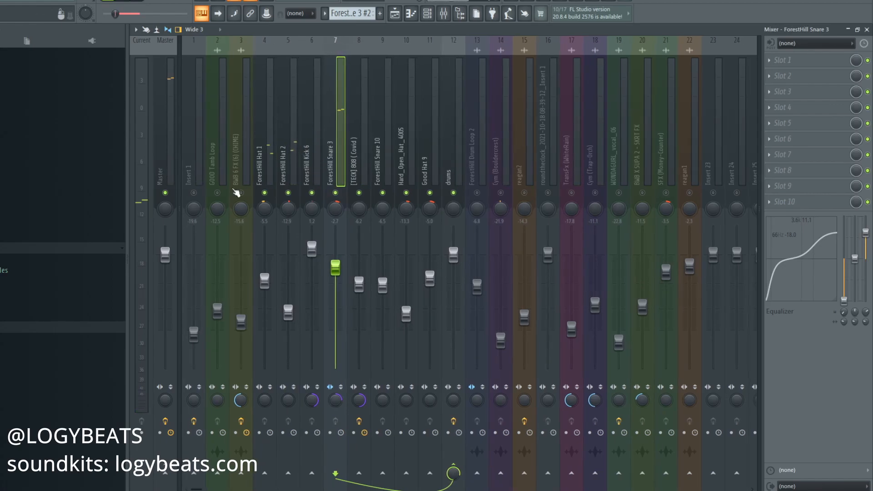
click(194, 193)
click(194, 149)
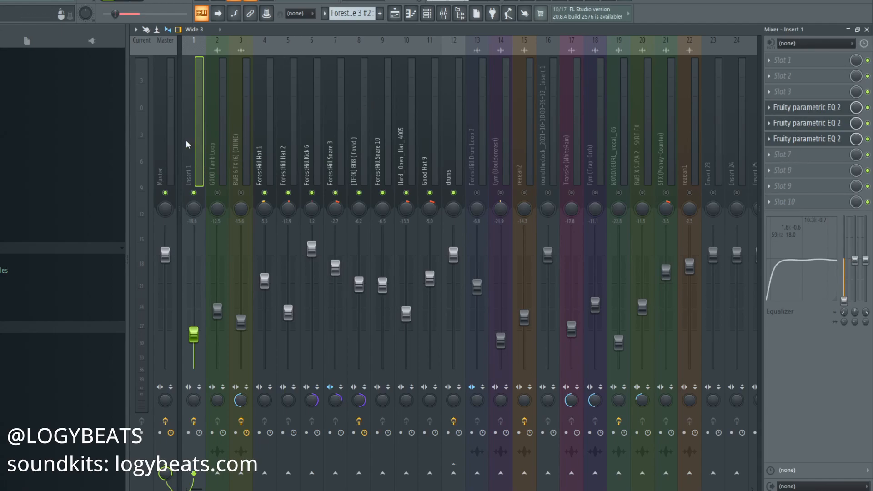
key(space)
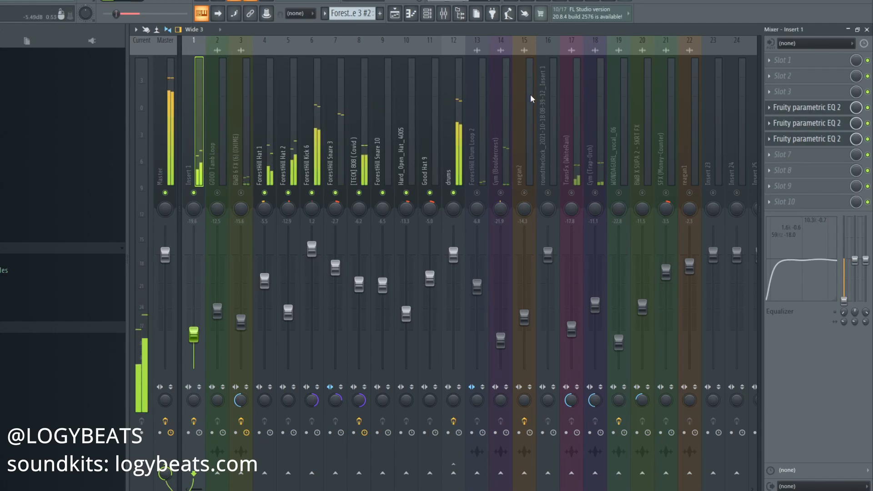
Solo and unsolo the 808 track to reactivate all mixer tracks, and play the section with the 808 selected.
right_click(359, 193)
right_click(360, 193)
click(367, 148)
key(space)
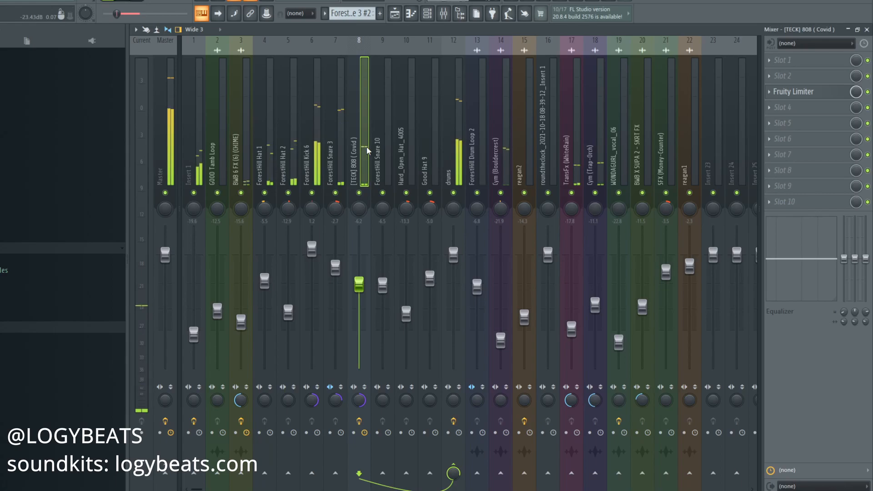
Review the vocal, effect and drum clips across the playlist tracks during playback and return to the mixer.
click(395, 13)
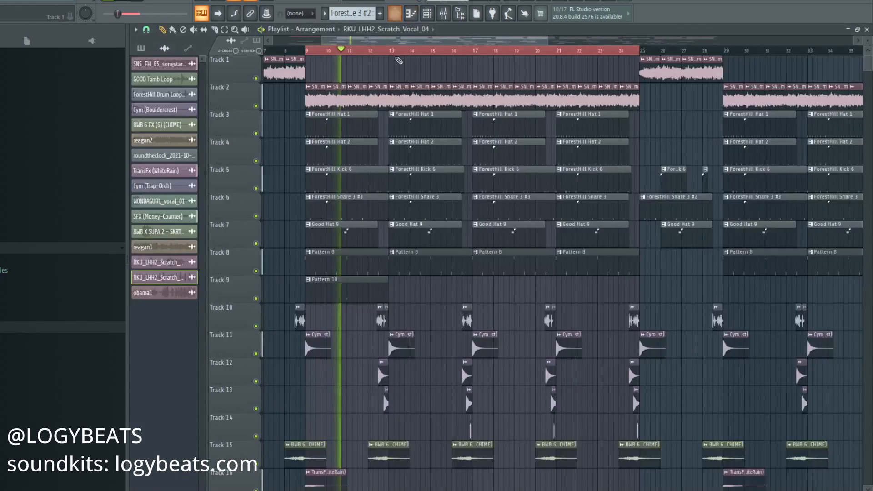
scroll(398, 61, down, 3)
scroll(379, 171, down, 9)
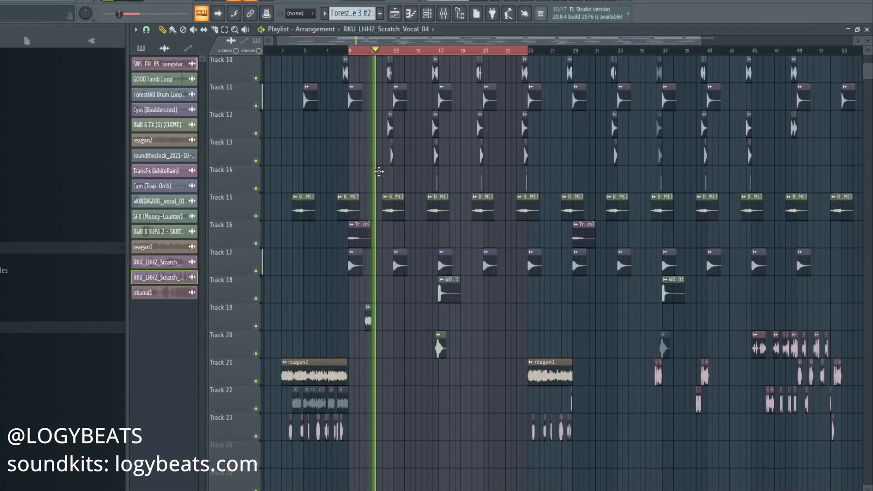
scroll(439, 345, down, 2)
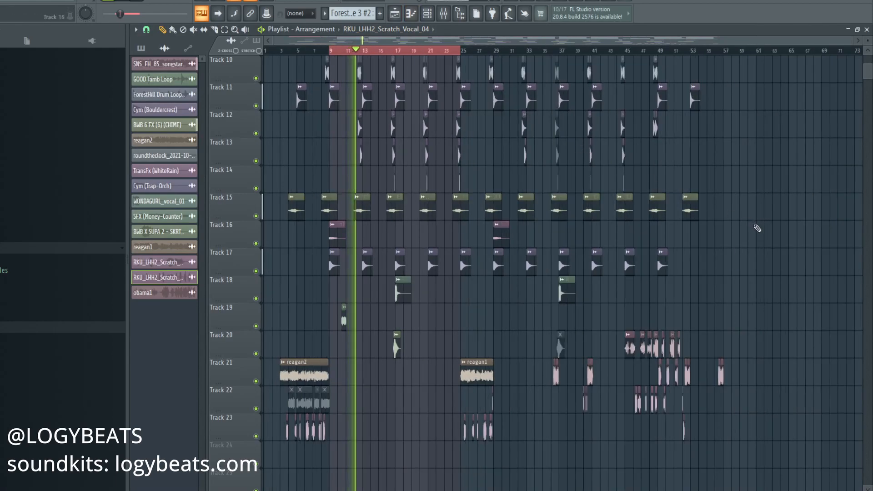
scroll(757, 228, up, 1)
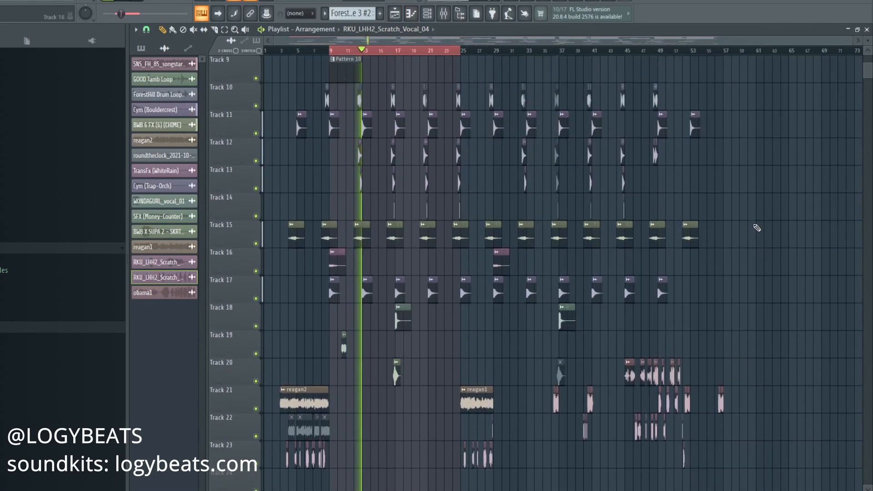
scroll(416, 64, up, 3)
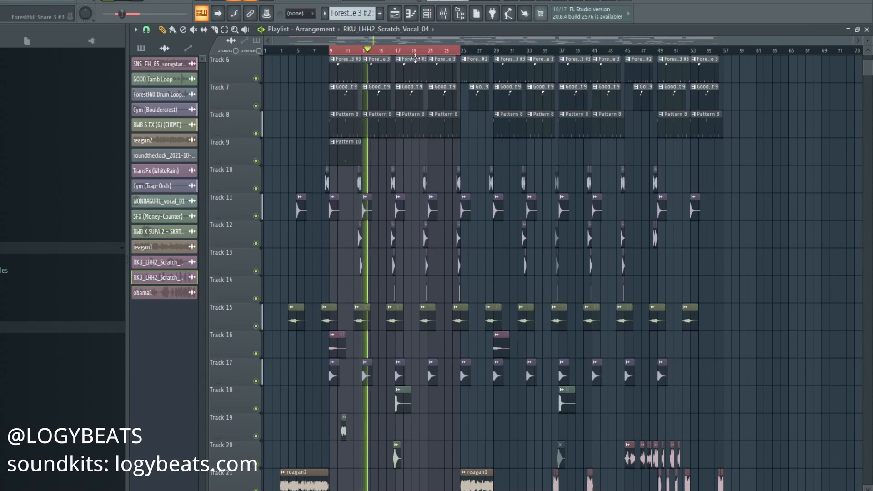
key(F9)
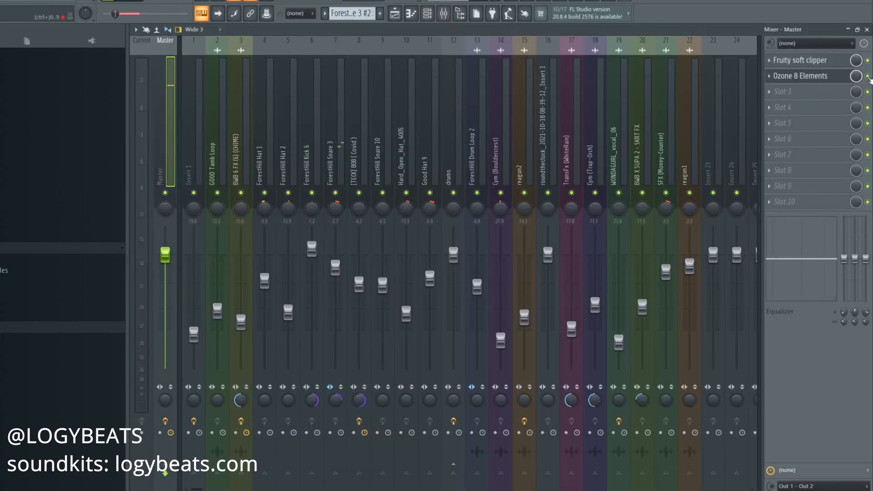
Bypass the Fruity soft clipper and Ozone 8 Elements on the Master track and play the section to check its unprocessed level.
click(868, 61)
key(space)
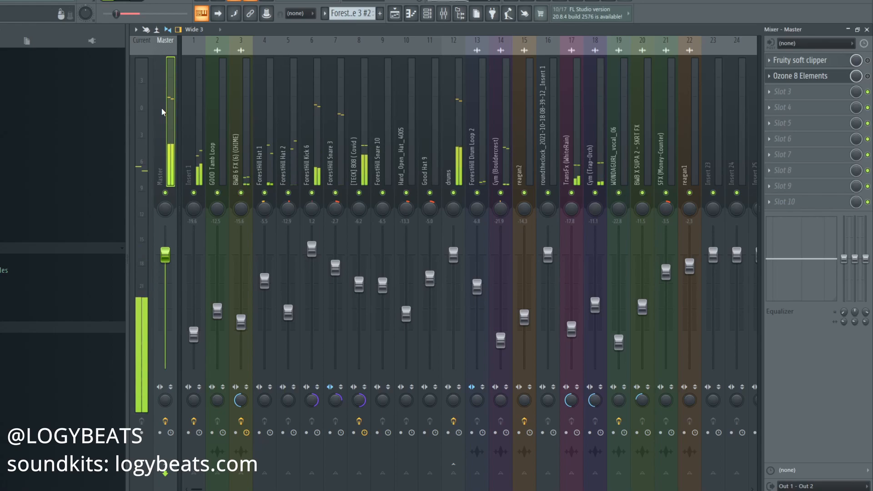
key(space)
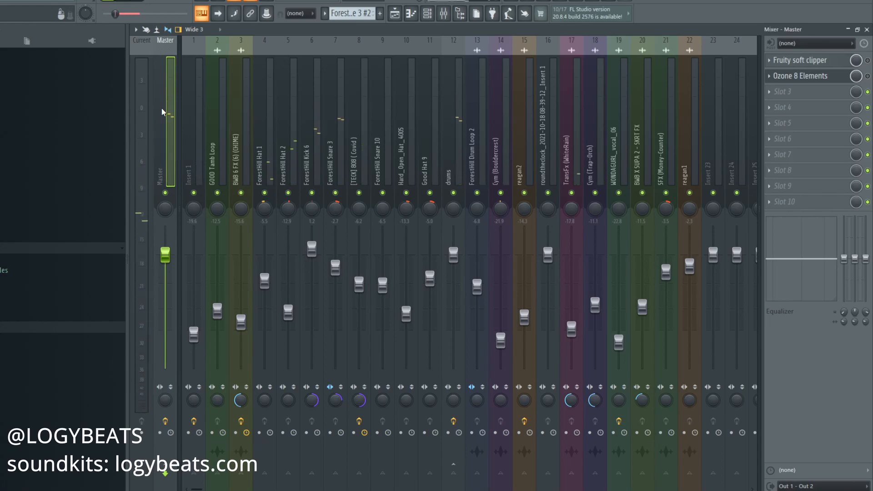
click(138, 170)
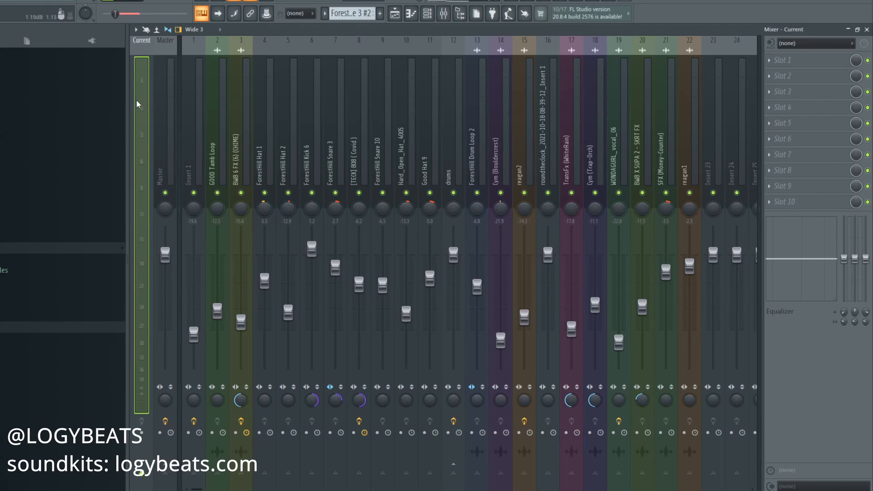
key(space)
click(160, 135)
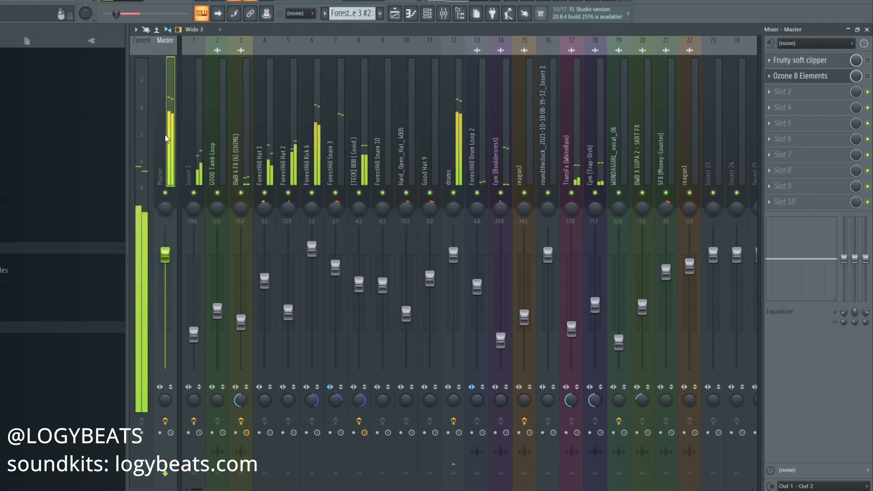
Inspect the Fruity soft clipper's settings on the Master, re-enable the clipper and play the section with Ozone 8 Elements bypassed.
click(811, 64)
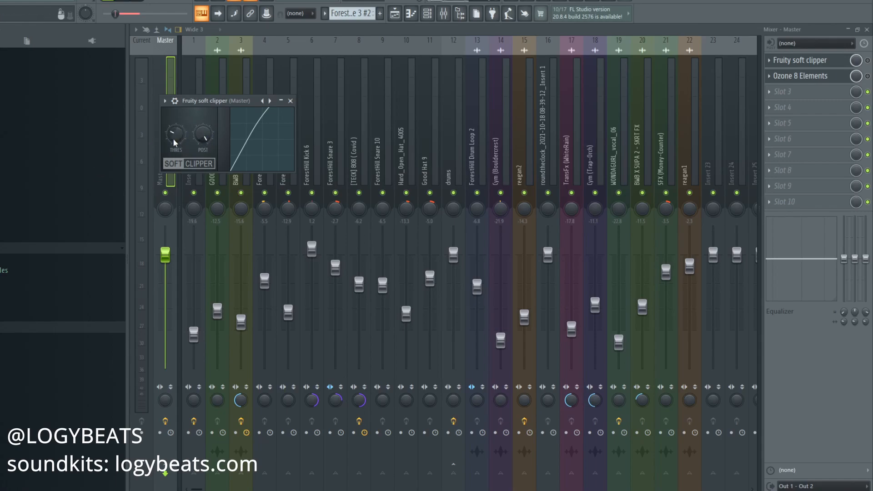
click(291, 100)
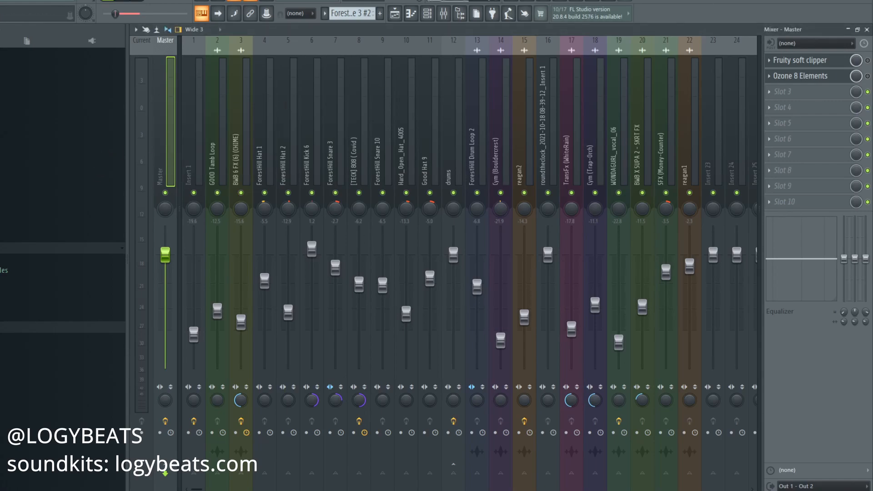
click(868, 61)
key(space)
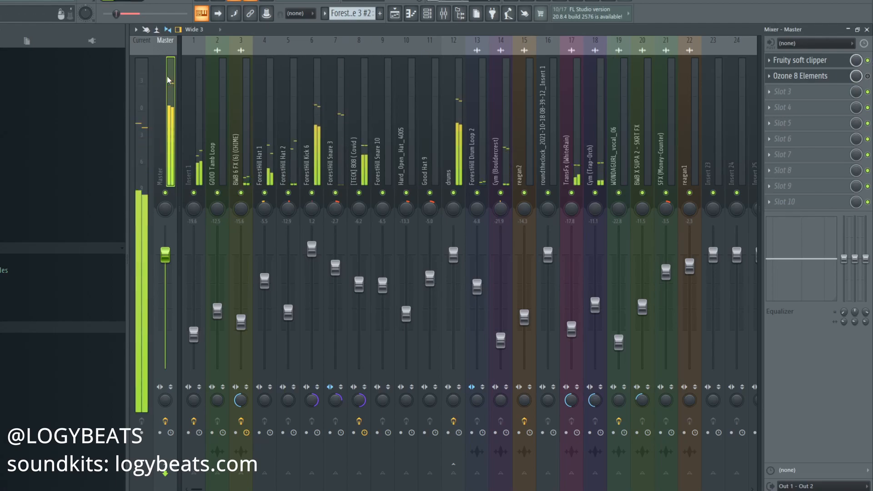
key(space)
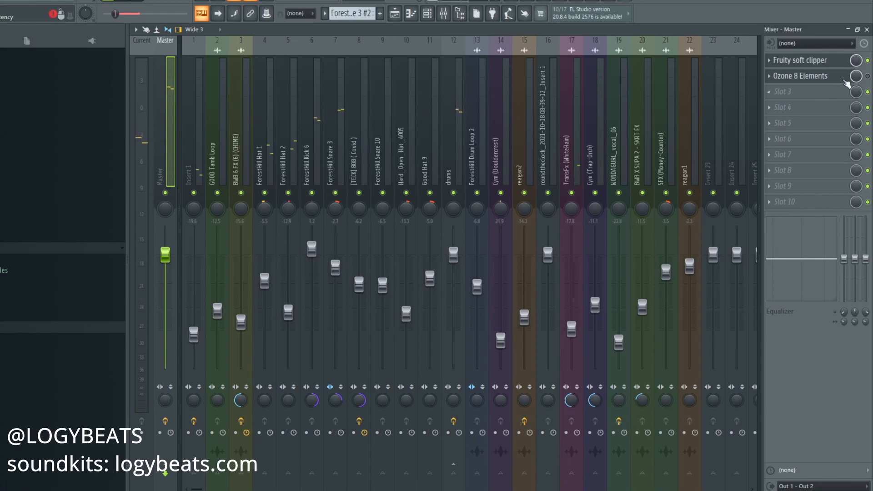
Re-enable Ozone 8 Elements on the Master track and play the section with both master effects active.
key(Right)
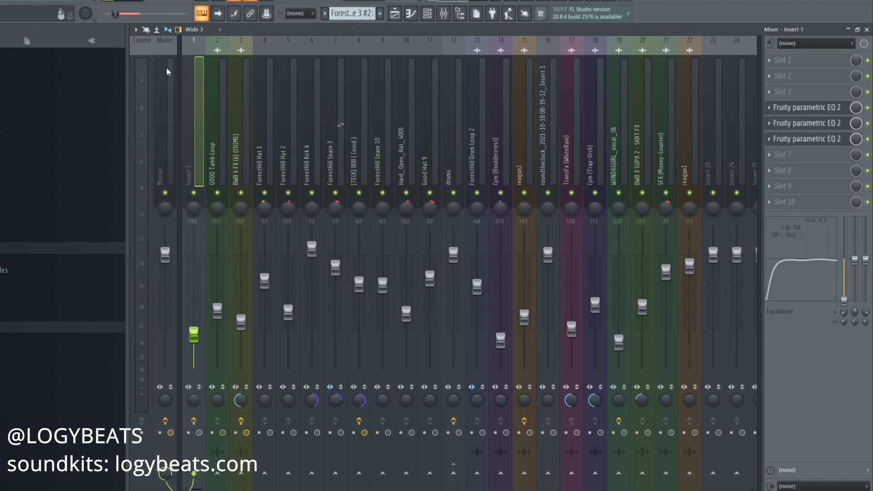
click(167, 69)
key(space)
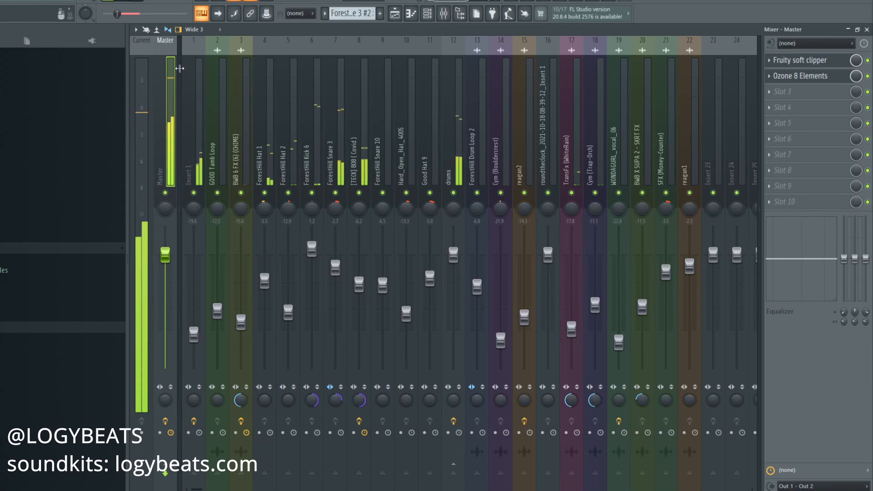
Review the playlist tracks during playback, stop the song and return to the first tracks of the arrangement.
click(395, 13)
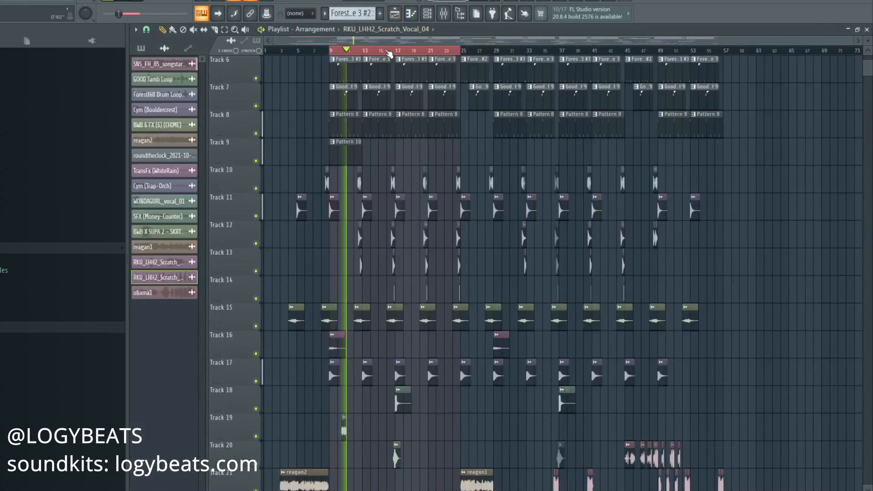
scroll(535, 192, down, 4)
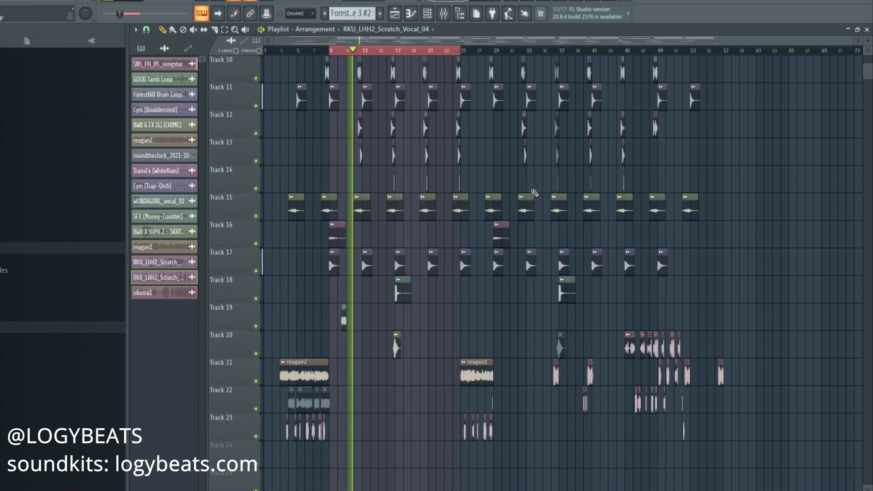
scroll(534, 192, down, 3)
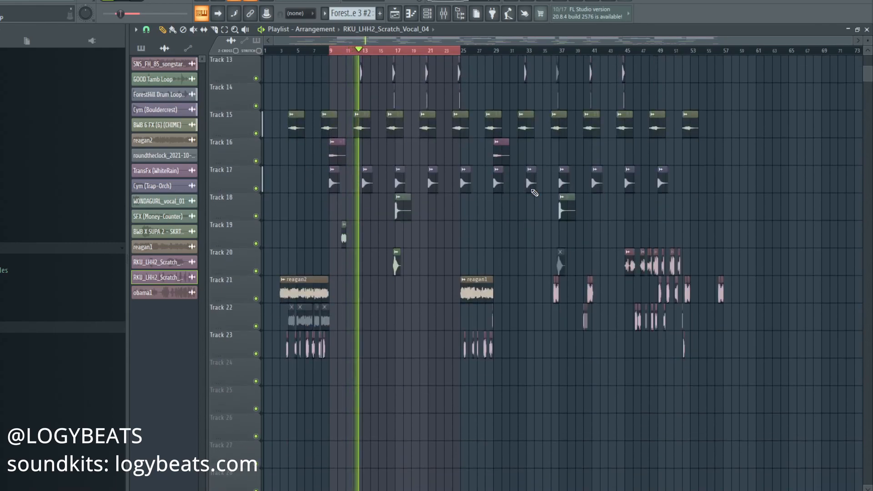
scroll(535, 193, up, 6)
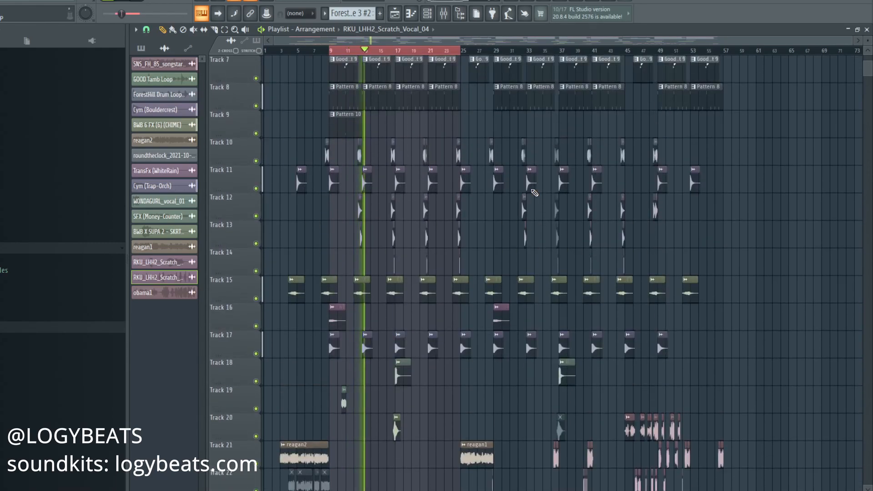
key(space)
scroll(533, 191, up, 4)
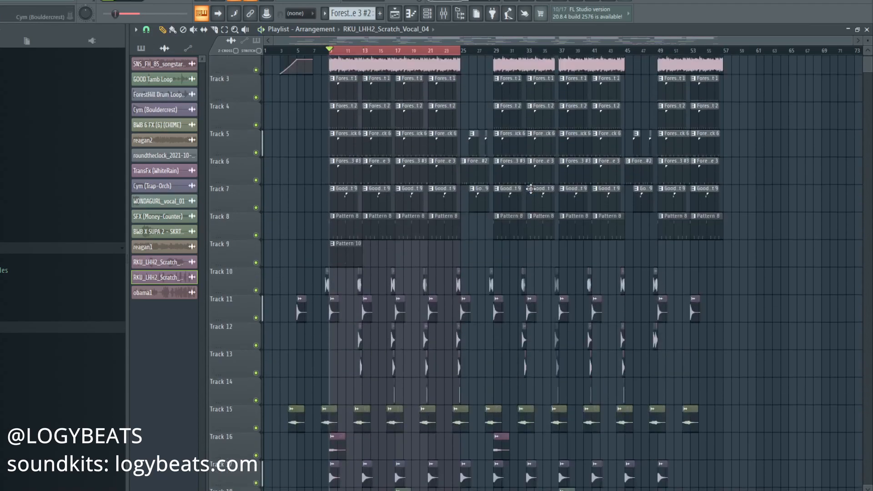
scroll(531, 189, up, 2)
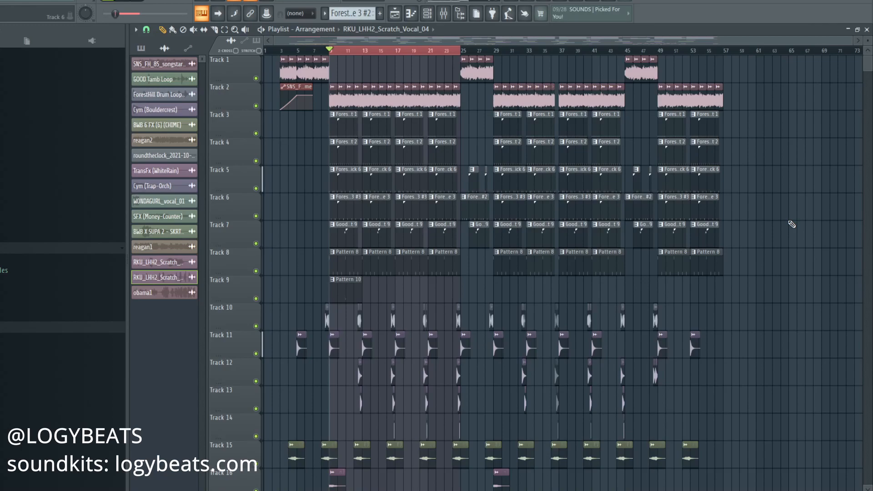
Examine the full arrangement from the sample and drum tracks to the effect, vocal and scratch clips on the lowest used tracks.
scroll(741, 296, down, 3)
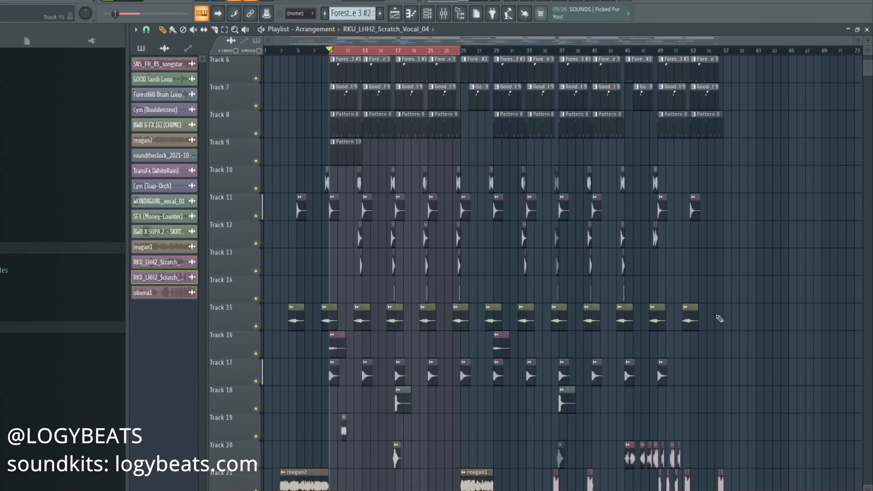
scroll(319, 285, down, 3)
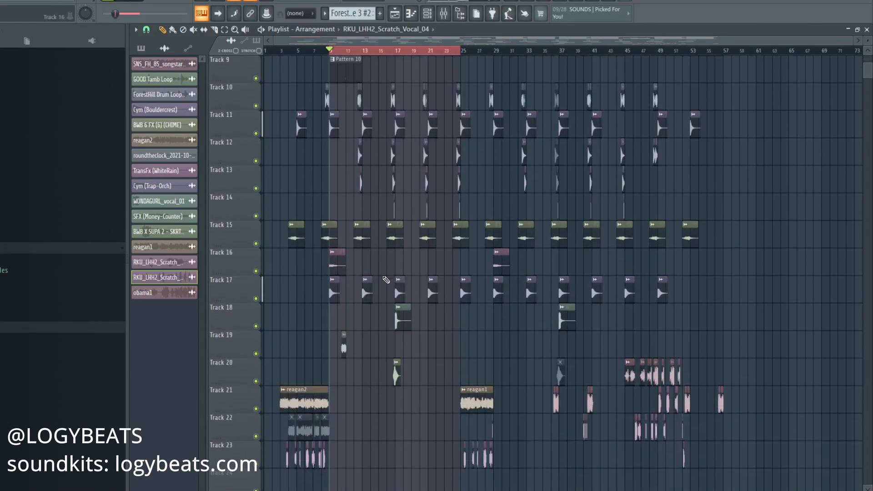
scroll(384, 291, down, 2)
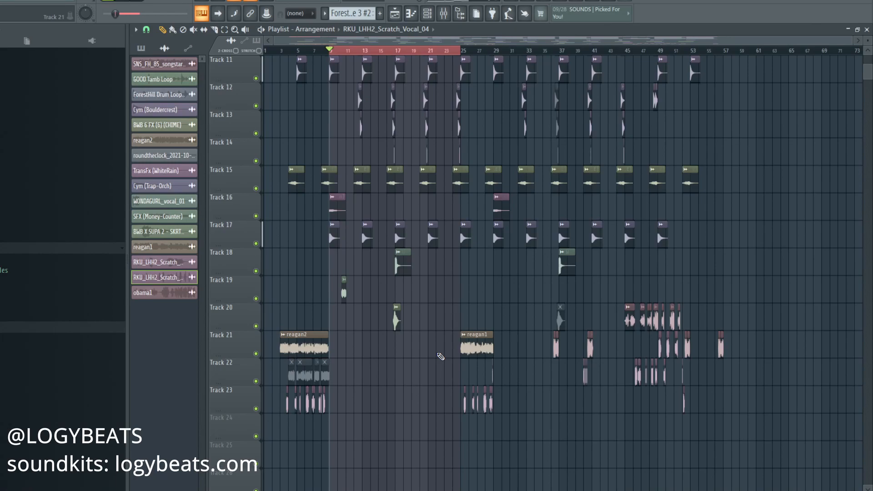
scroll(441, 356, up, 10)
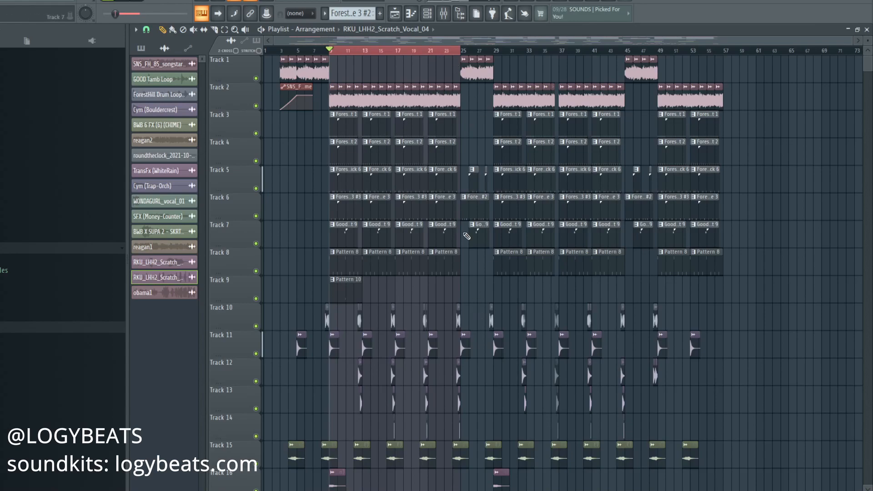
scroll(478, 282, down, 4)
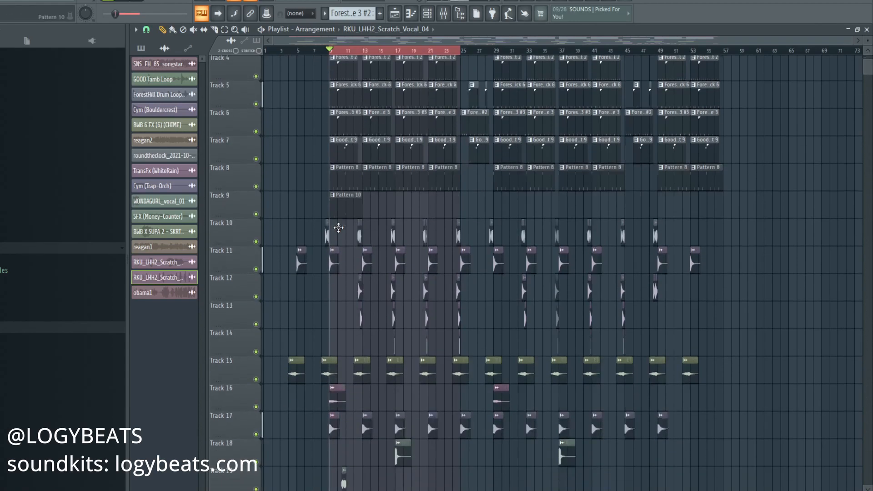
scroll(346, 273, down, 6)
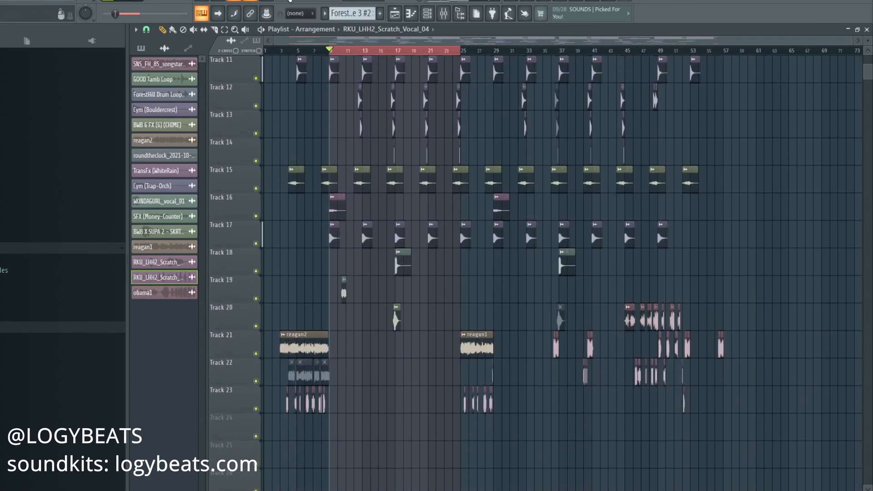
scroll(325, 55, up, 3)
scroll(332, 57, up, 10)
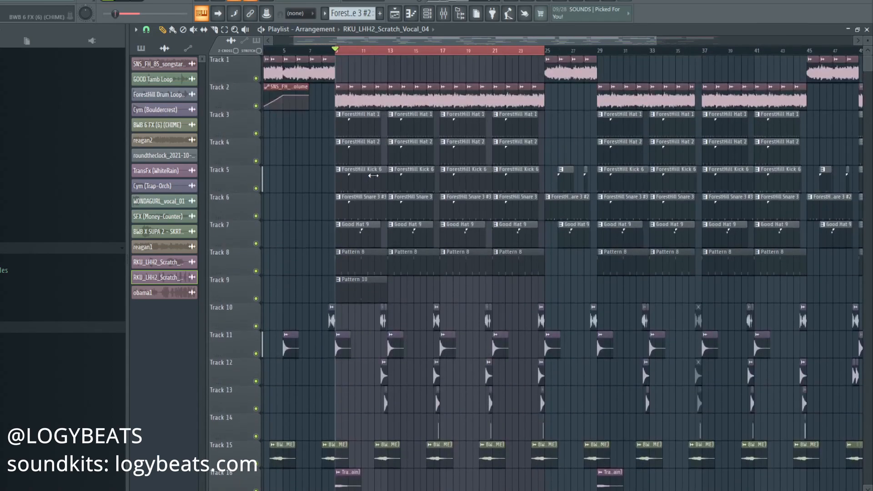
scroll(334, 57, down, 3)
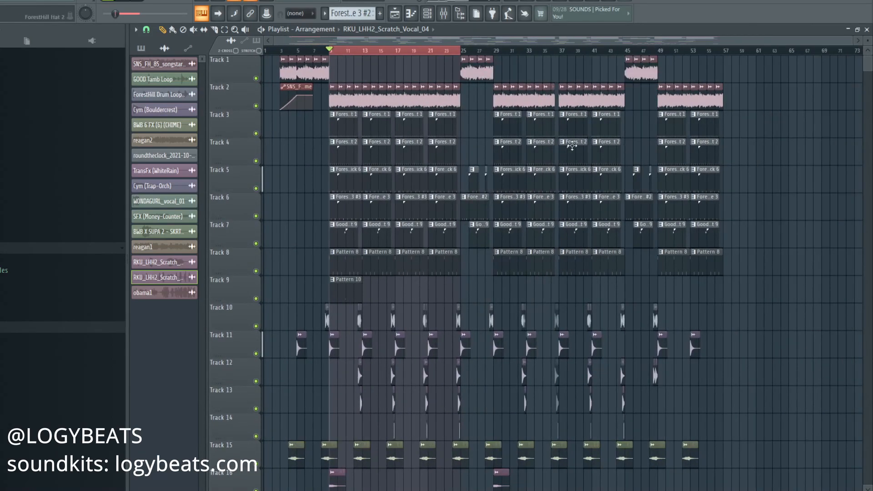
scroll(401, 145, down, 7)
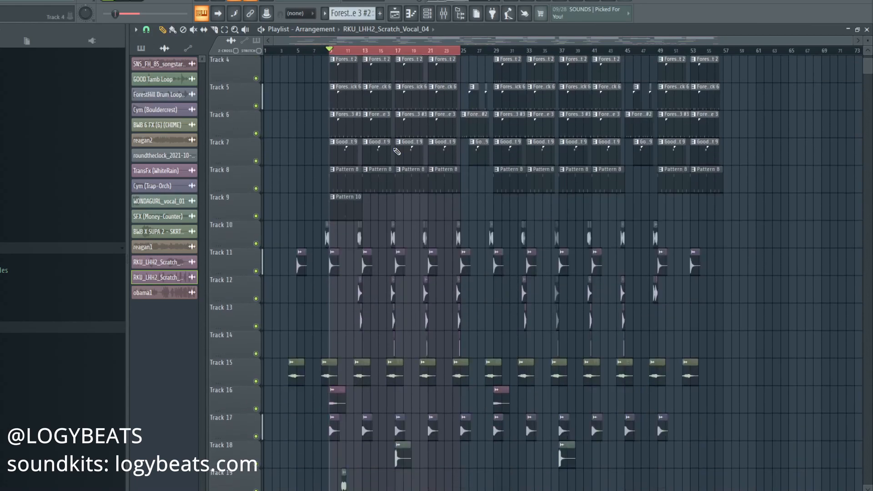
scroll(396, 152, down, 2)
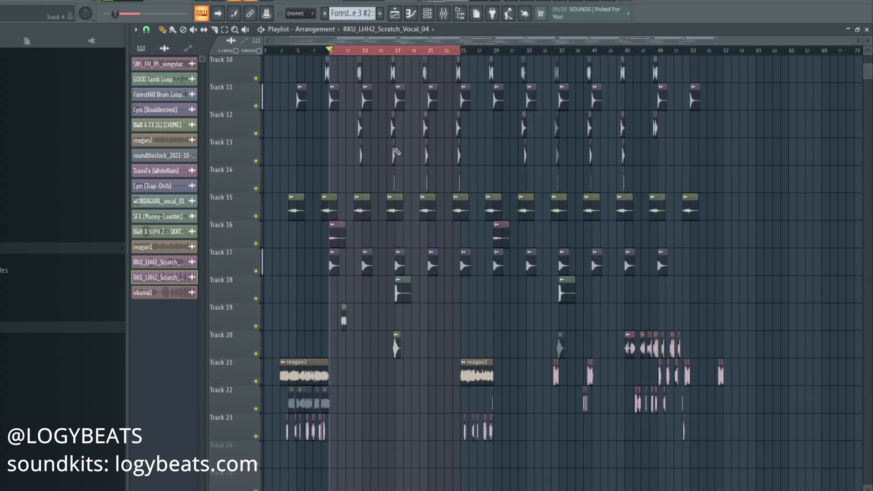
scroll(396, 152, up, 9)
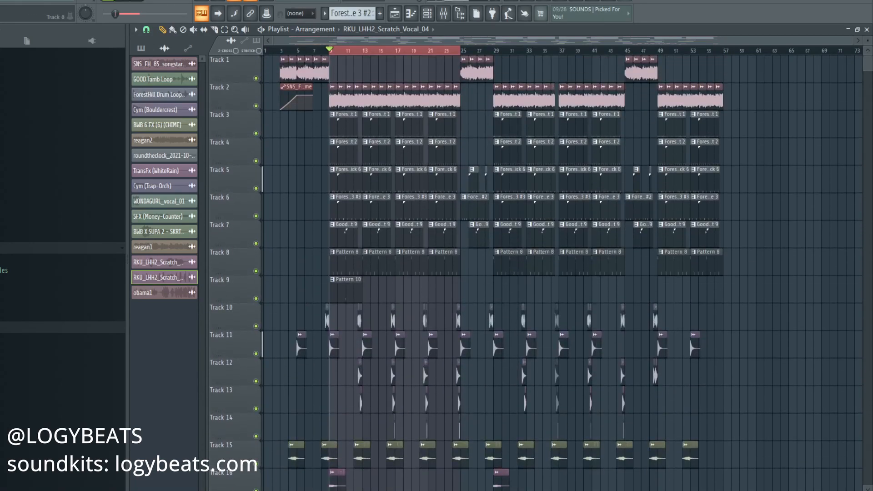